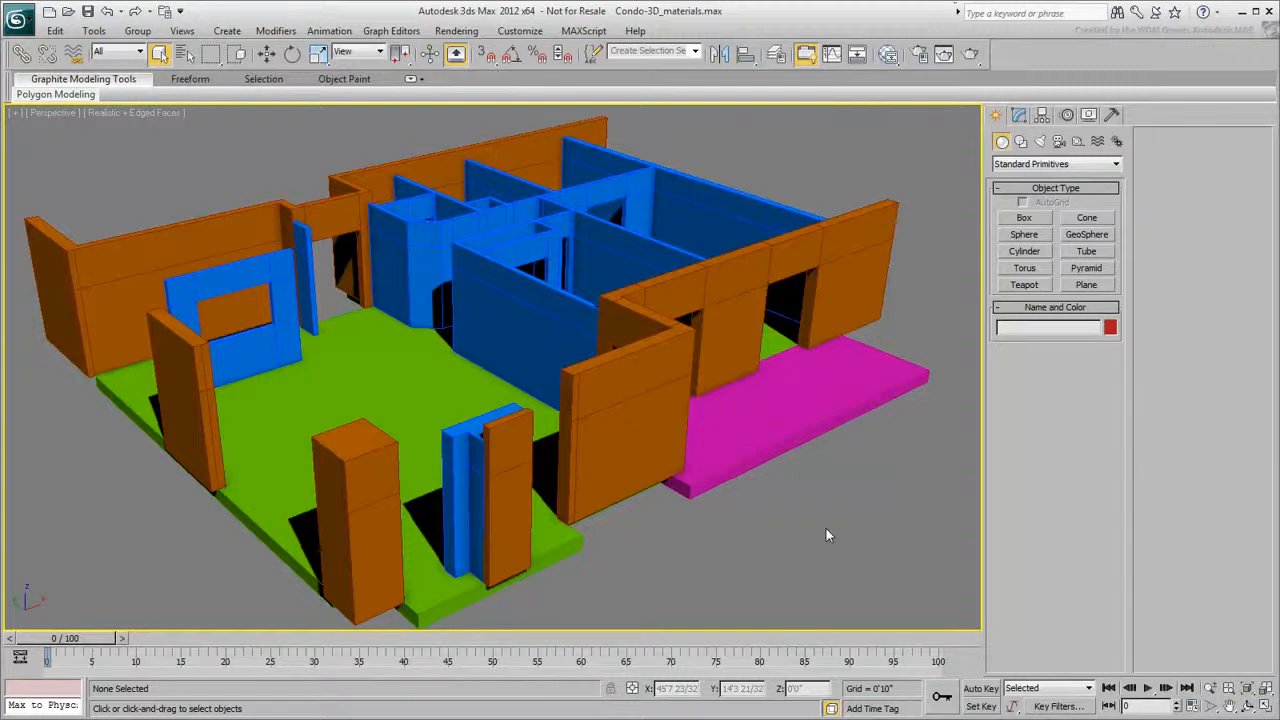
- Check which production renderer is assigned in Render Setup
click(919, 55)
scroll(791, 278, down, 5)
scroll(791, 278, down, 3)
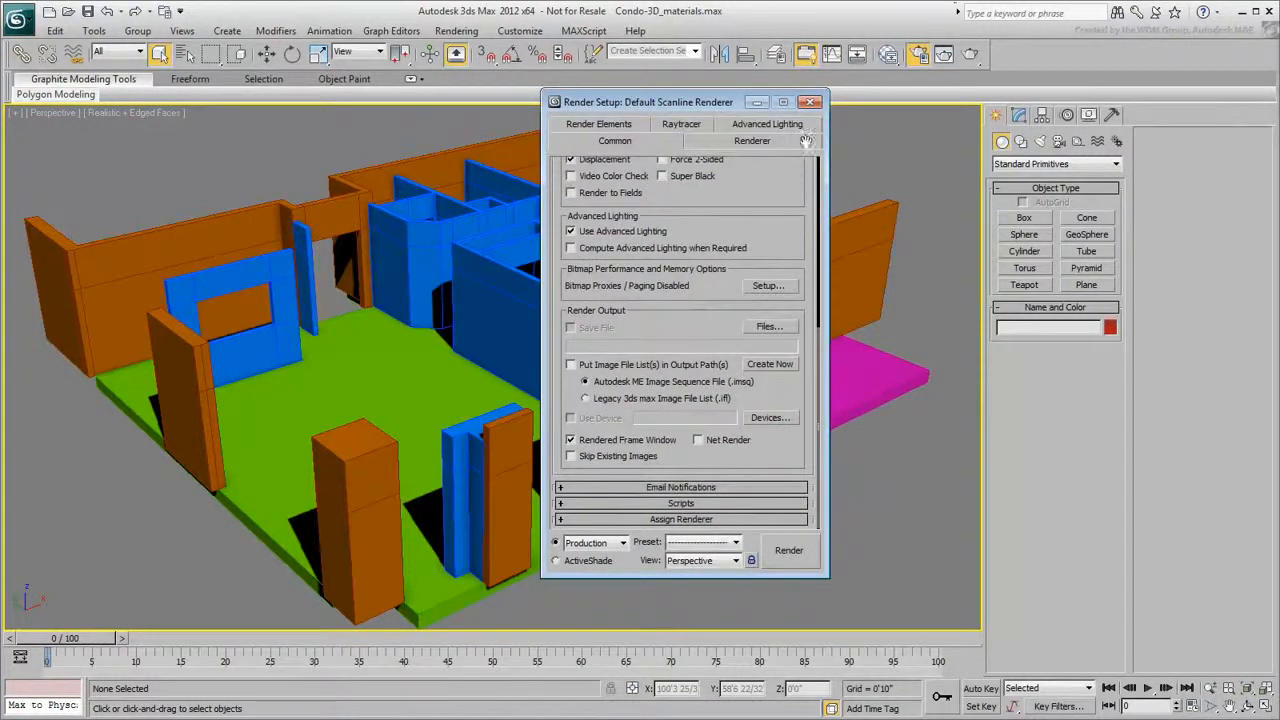
click(737, 517)
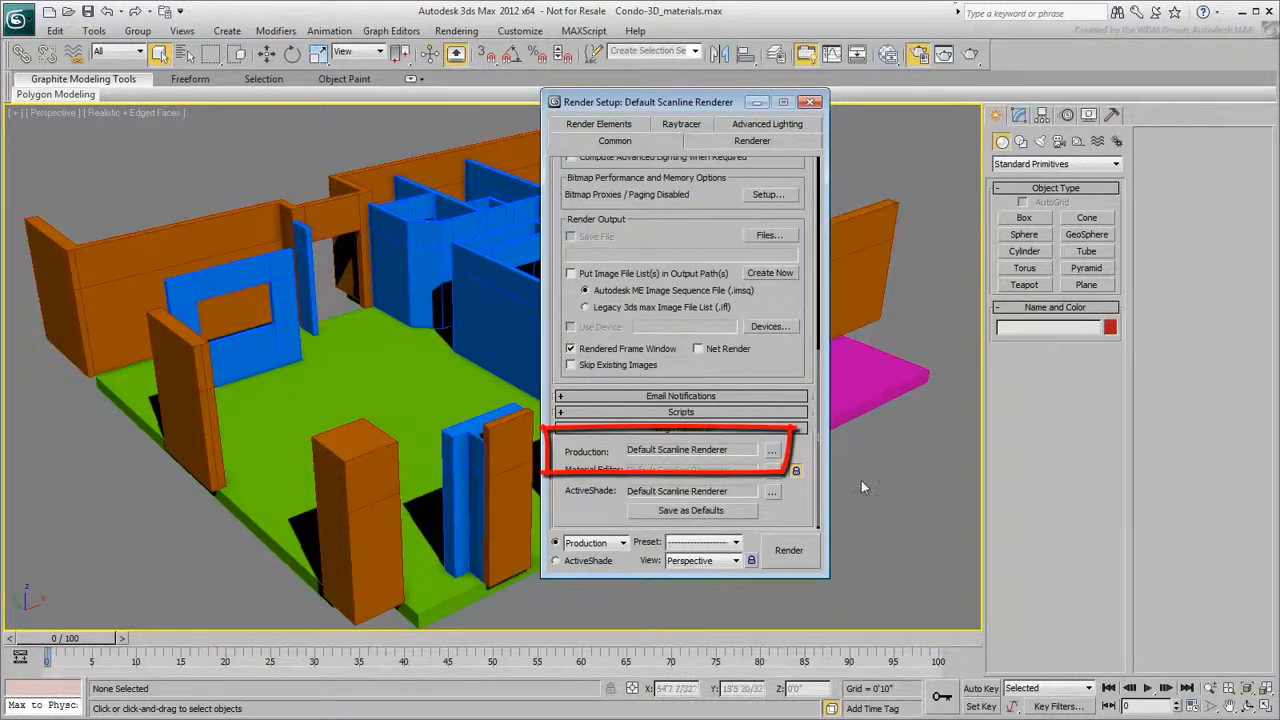
click(811, 101)
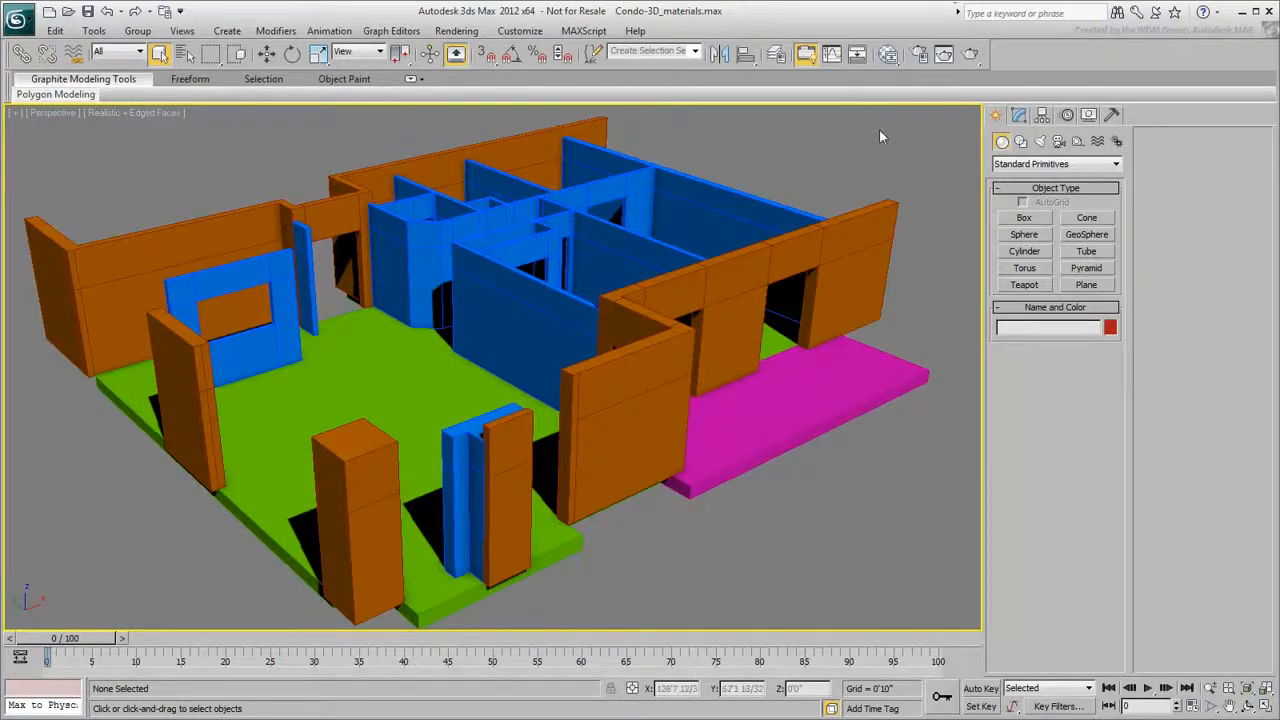
- Open the Slate Material Editor and add a Standard material node to the view
click(887, 55)
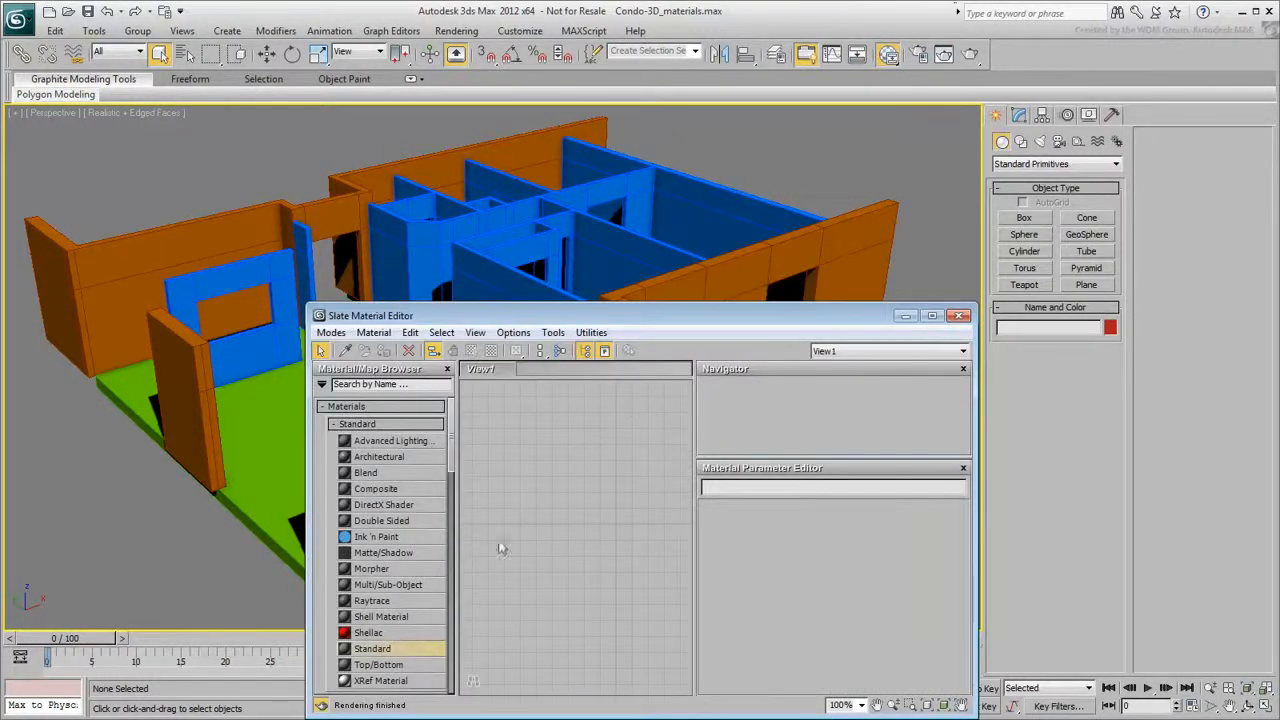
drag(384, 655, 593, 455)
double_click(593, 452)
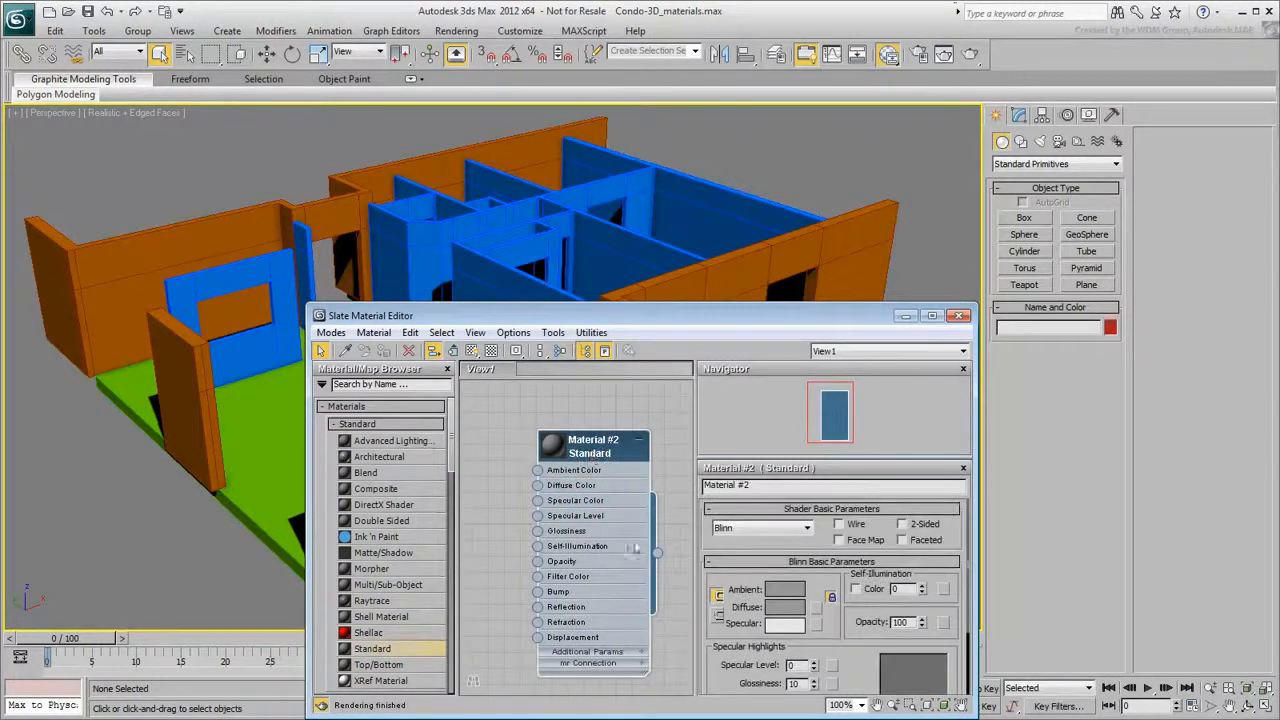
- Set the material's diffuse color to a light beige, RGB 217, 210, 200
click(785, 607)
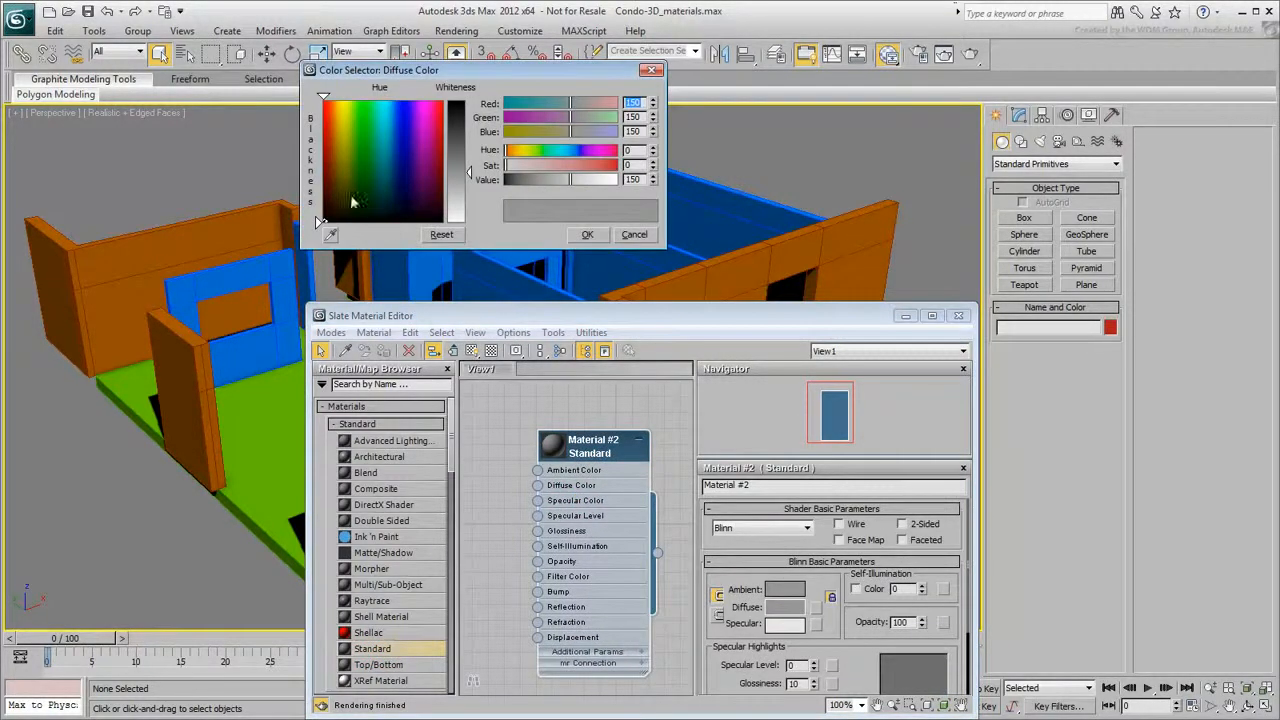
click(336, 186)
click(462, 198)
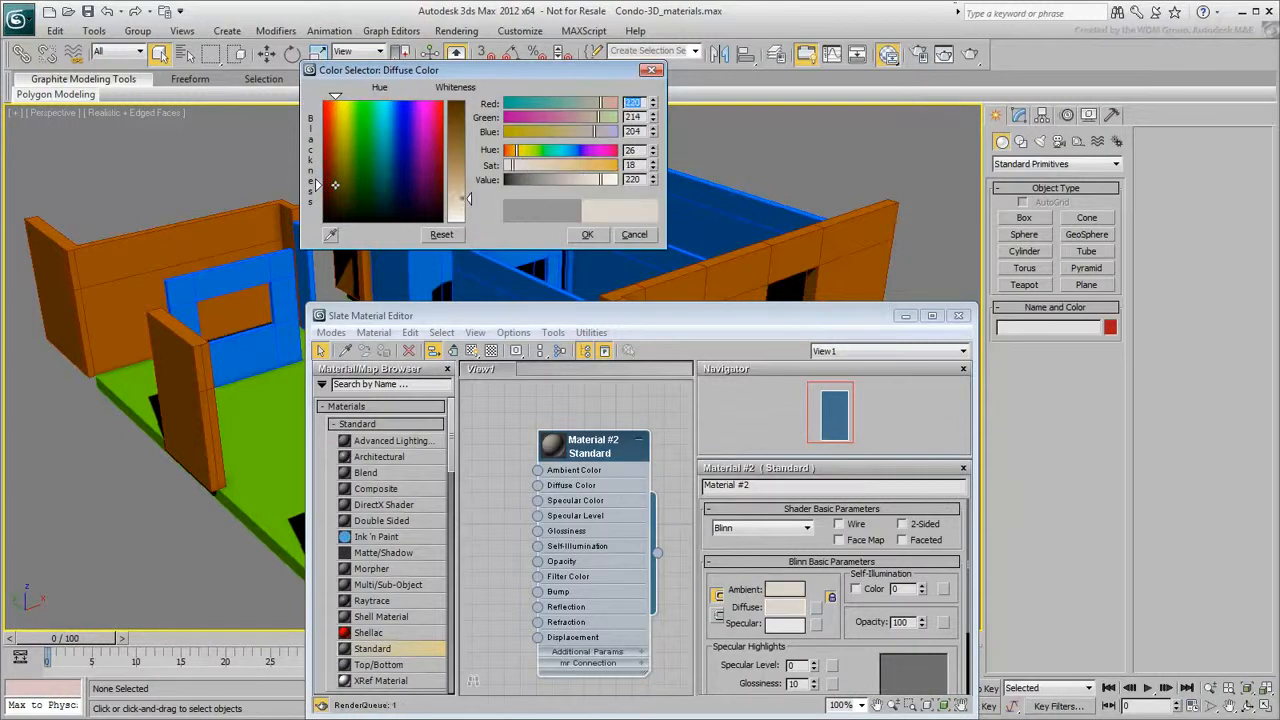
click(587, 234)
- Assign the beige material to the blue interior walls, then collapse and reposition its node
drag(656, 552, 566, 243)
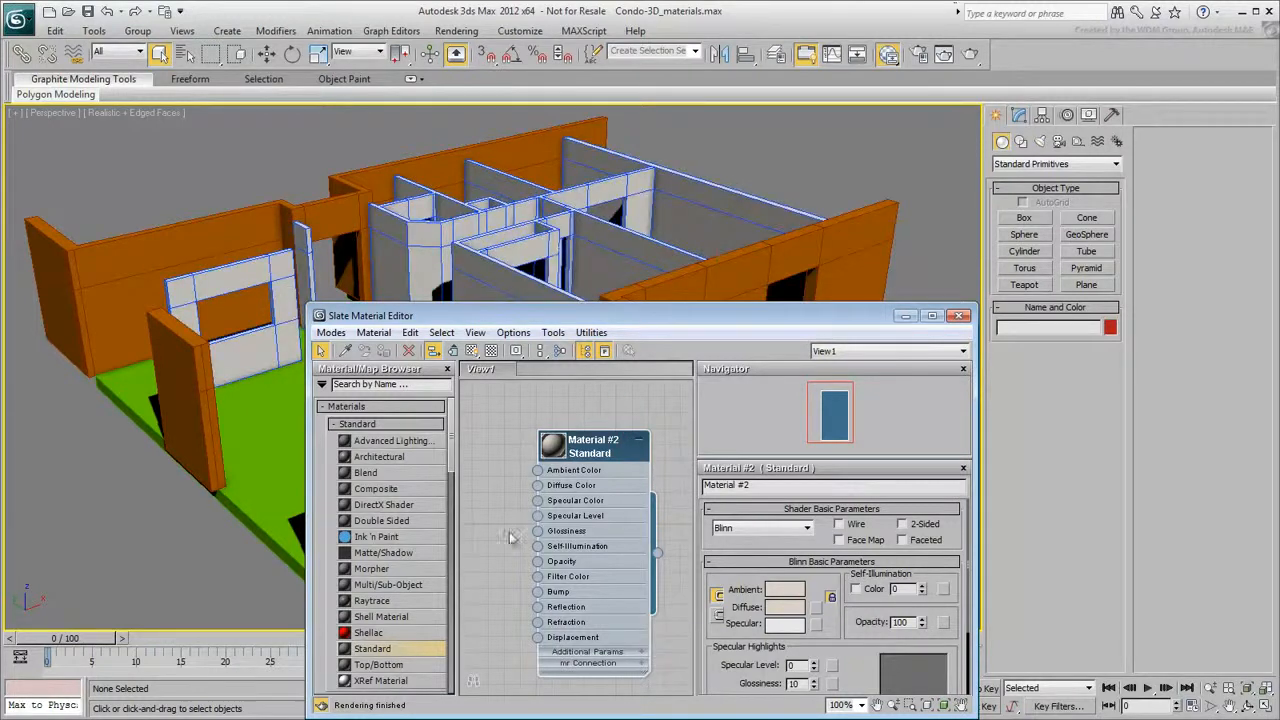
key(F4)
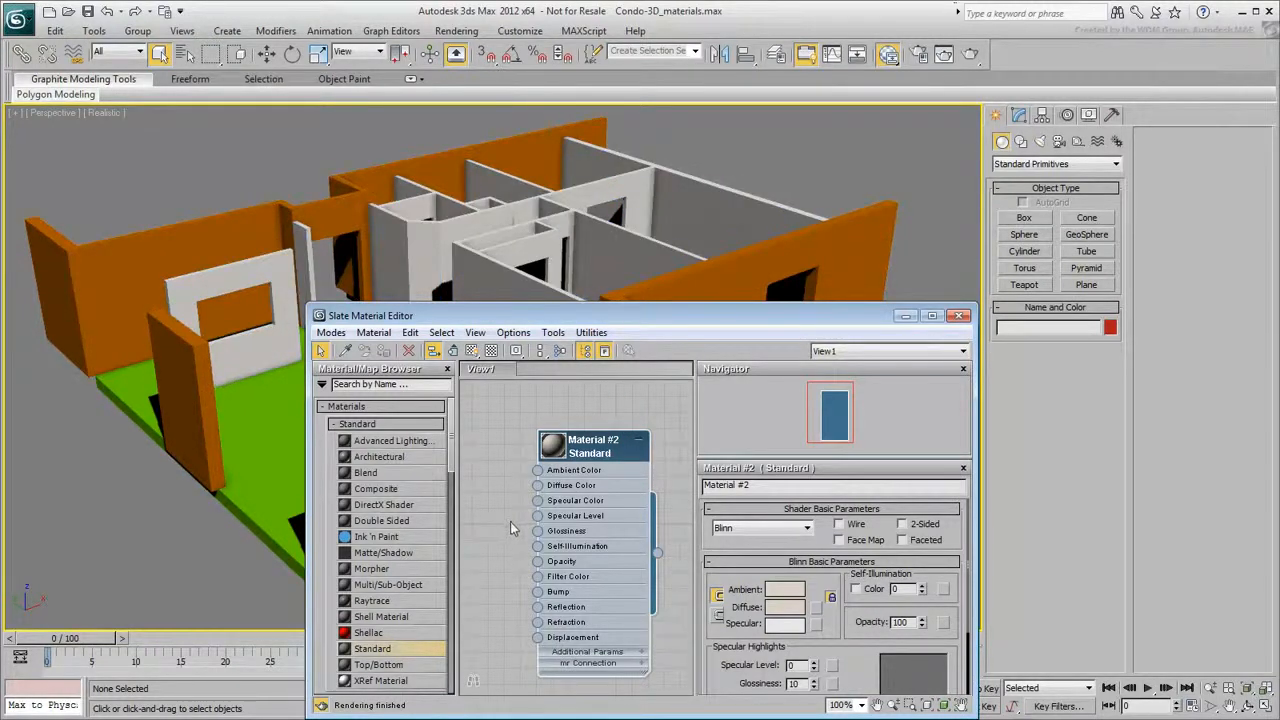
click(638, 440)
drag(608, 453, 560, 454)
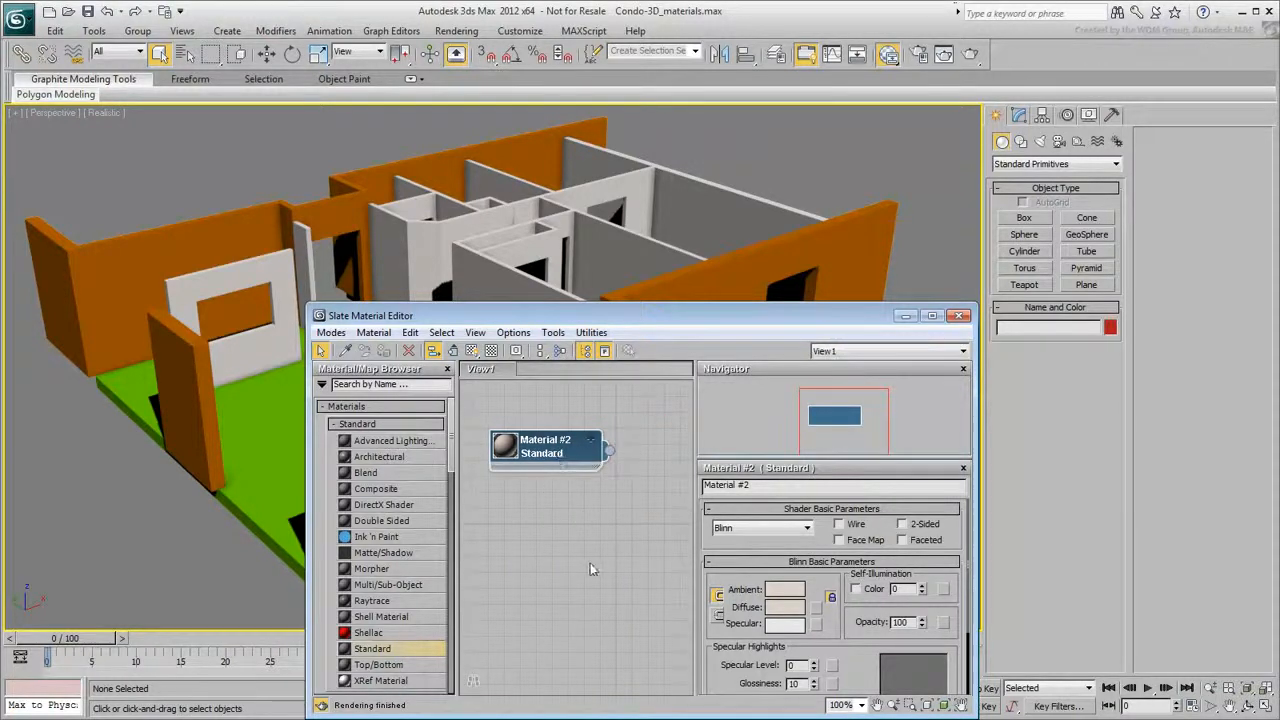
click(959, 316)
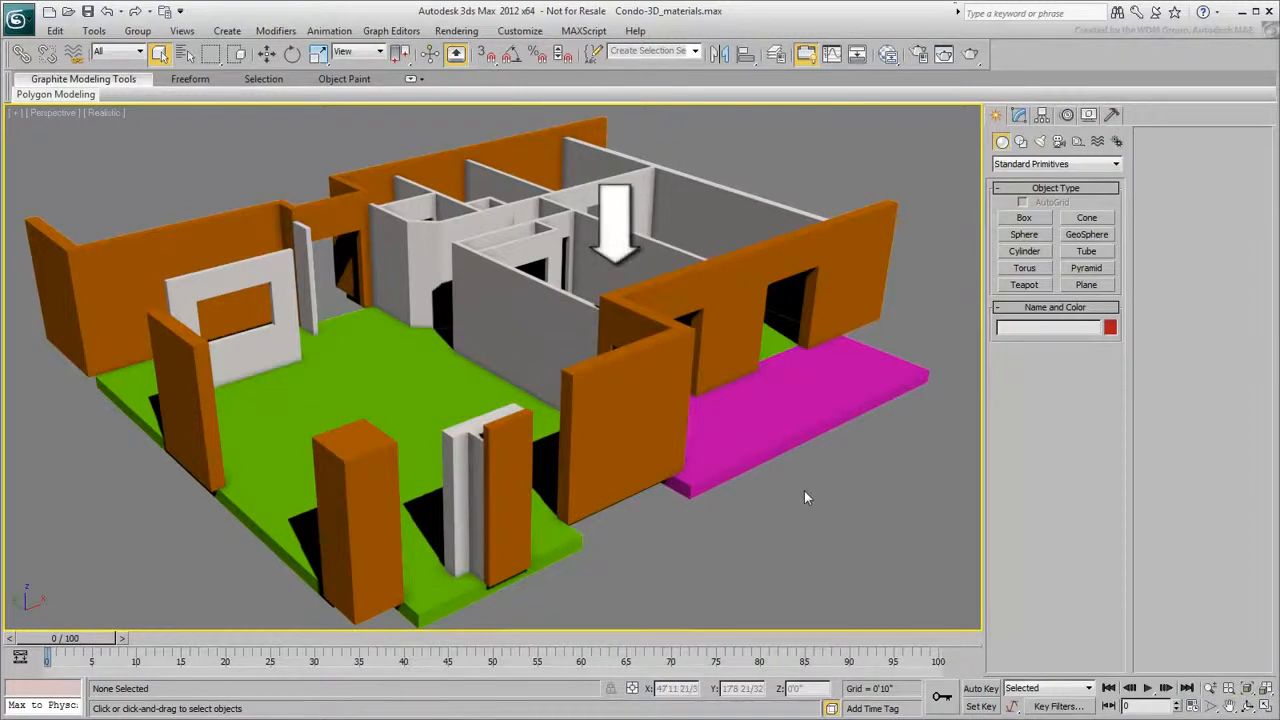
- Add a Multi/Sub-Object material node to the material view
scroll(765, 516, up, 5)
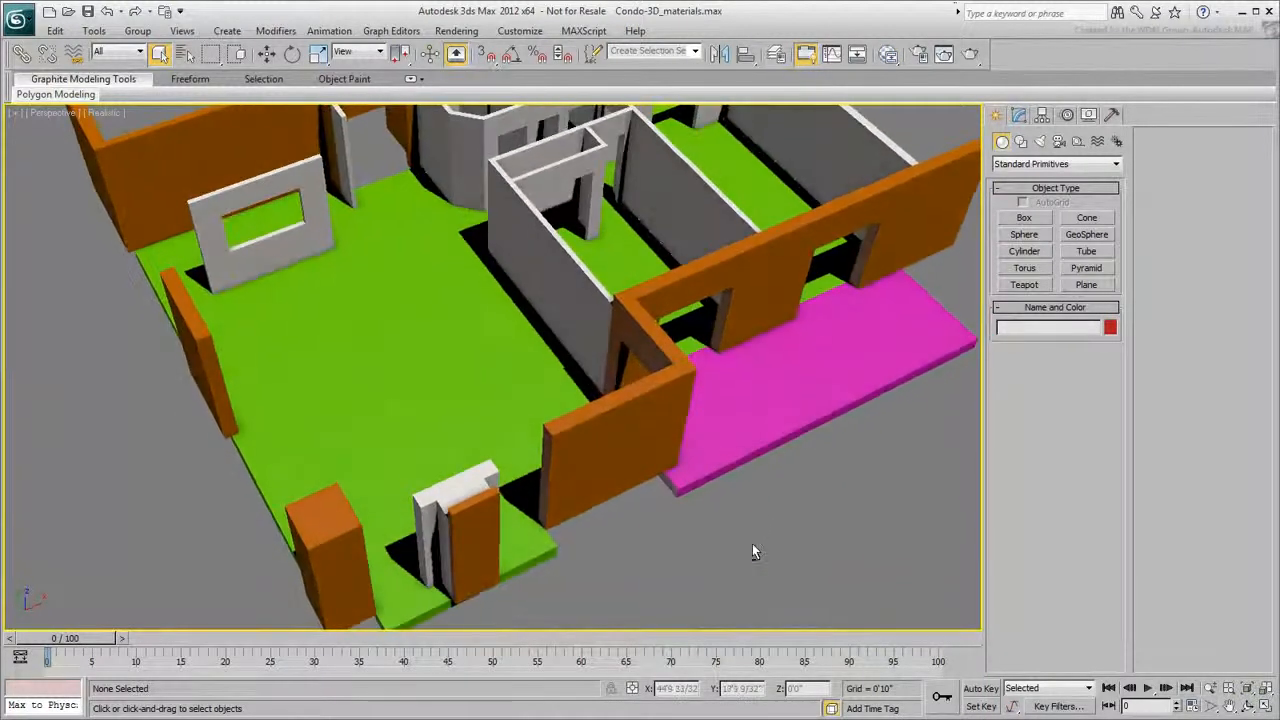
middle_drag(806, 509, 725, 570)
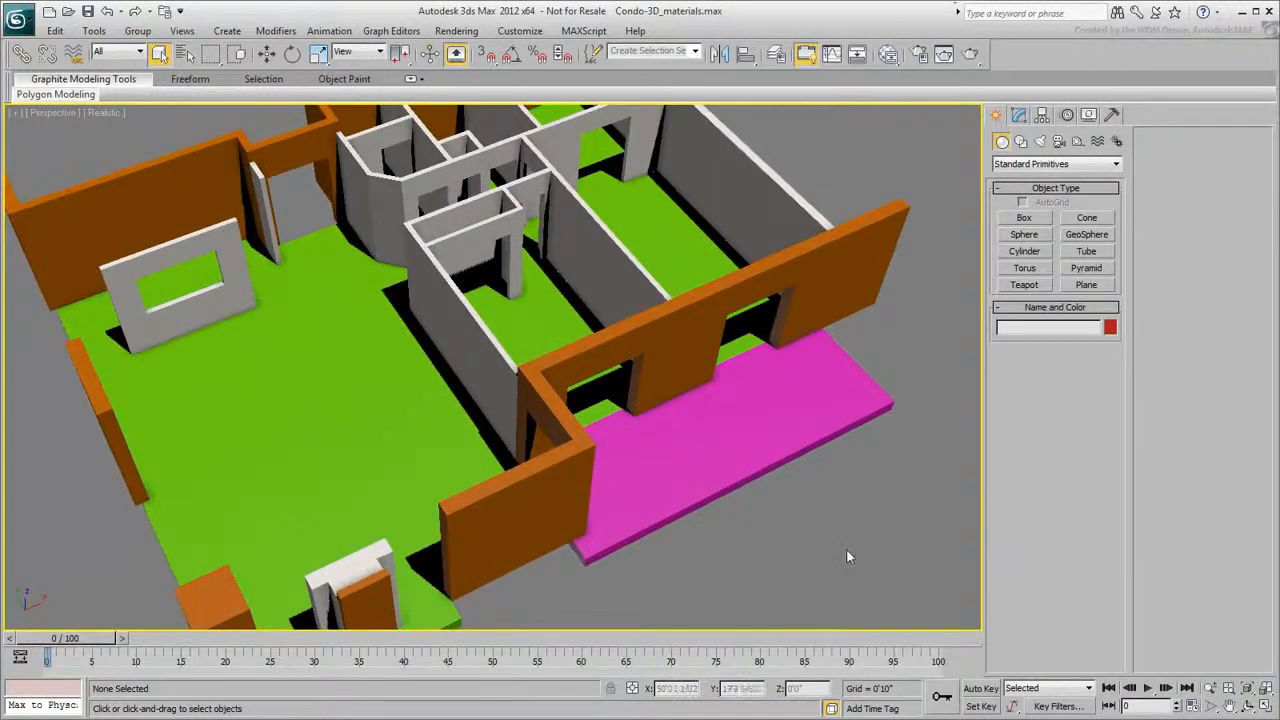
click(889, 54)
drag(574, 451, 542, 454)
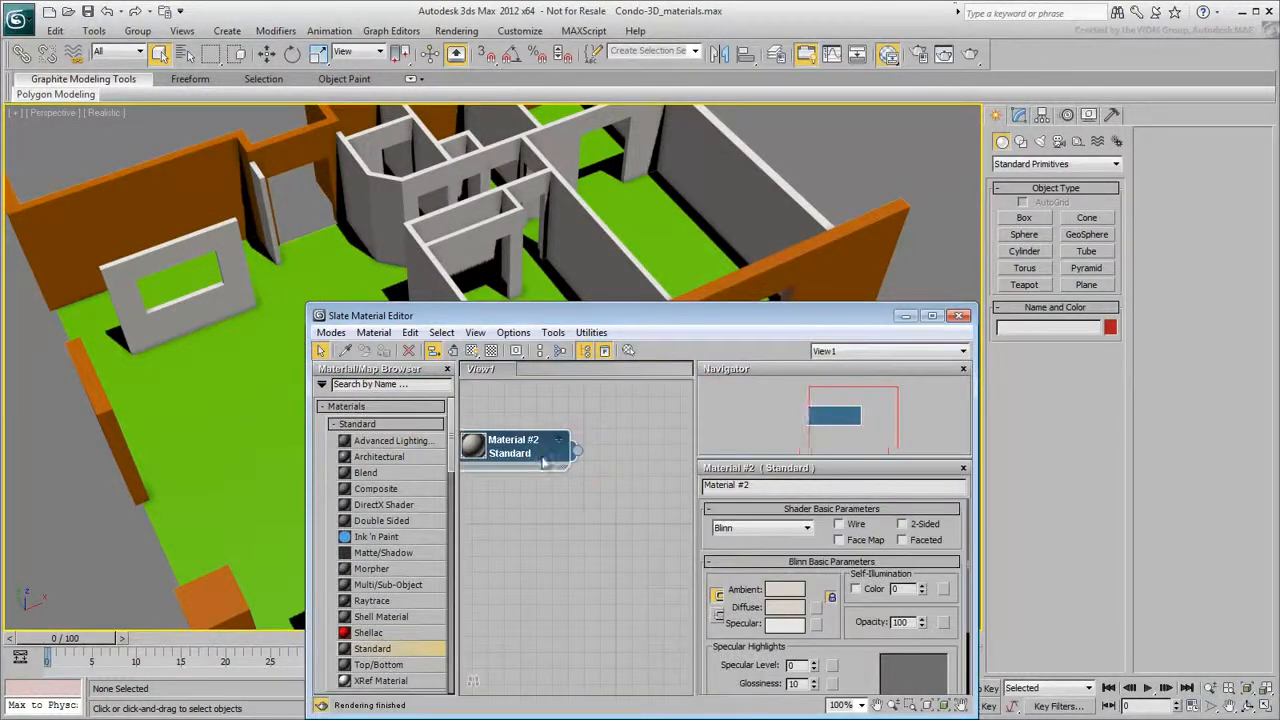
drag(404, 586, 610, 548)
double_click(607, 545)
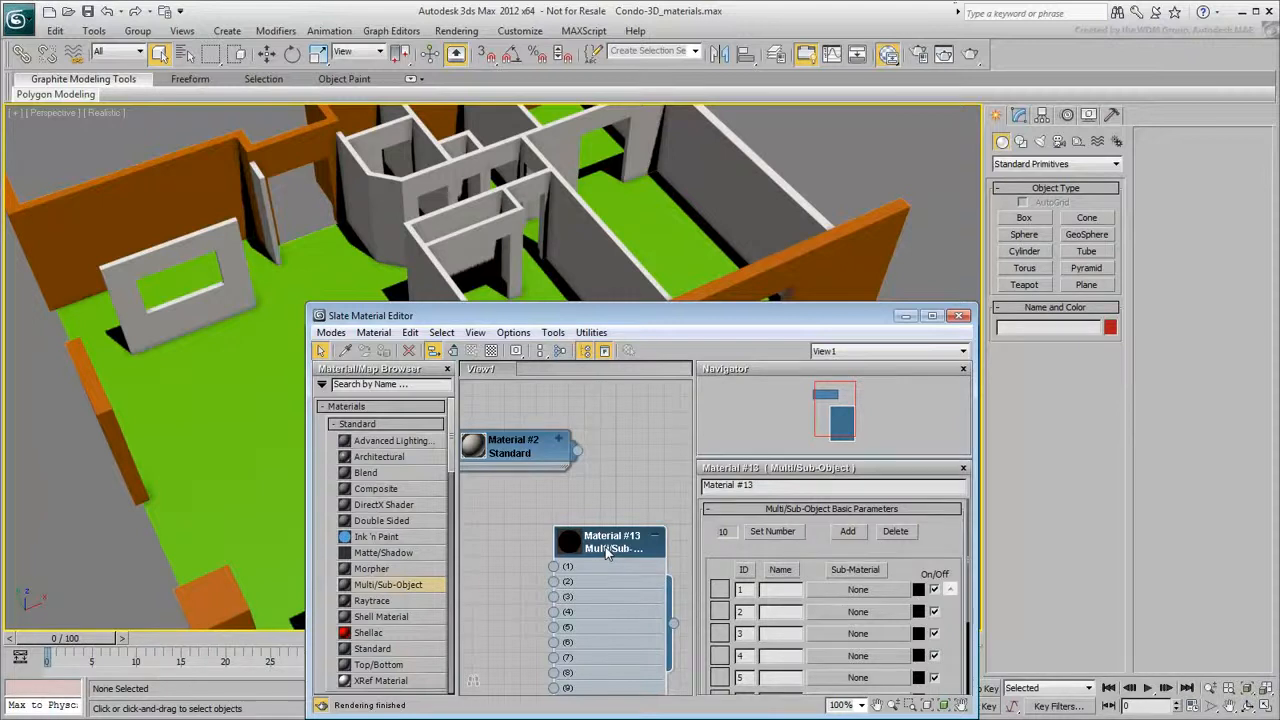
- Connect the beige material to slot 1 of the Multi/Sub-Object material
drag(560, 460, 555, 567)
middle_drag(510, 614, 552, 539)
scroll(536, 549, down, 2)
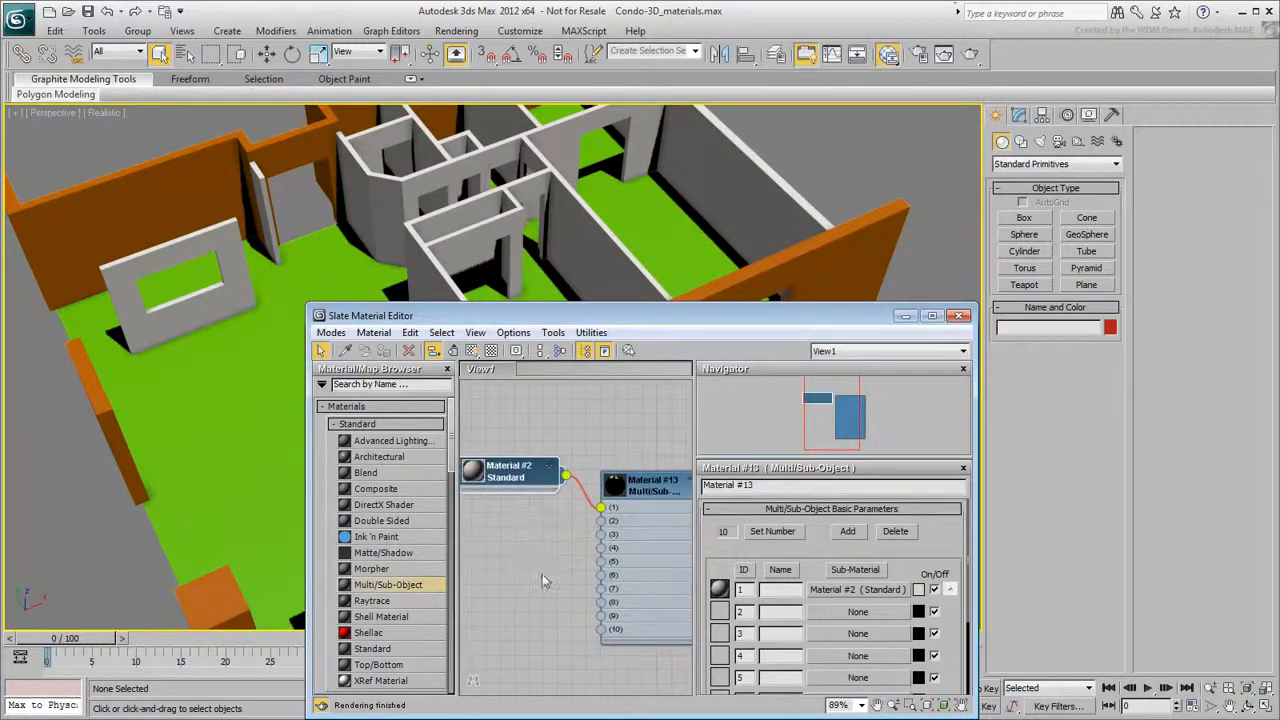
- Add another Standard material and set its diffuse color to yellow-orange, RGB 247, 192, 46
drag(372, 648, 510, 549)
double_click(510, 549)
click(788, 612)
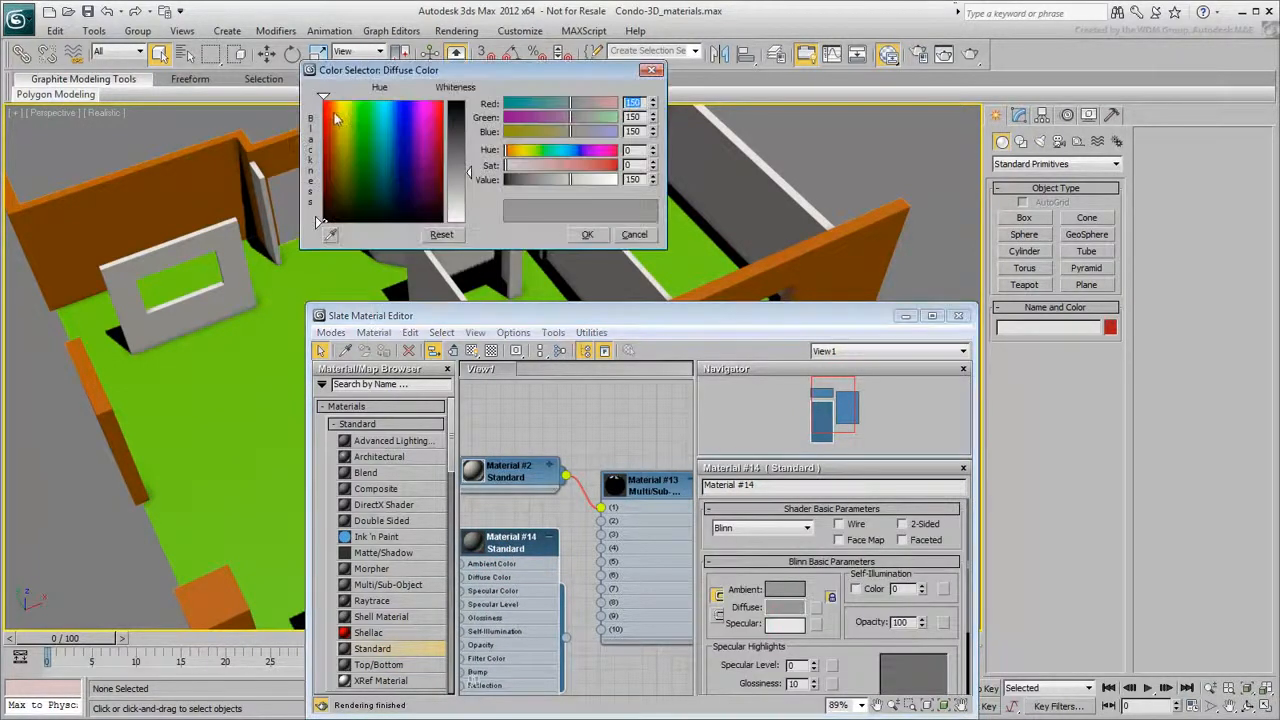
click(336, 106)
click(464, 121)
drag(335, 106, 338, 105)
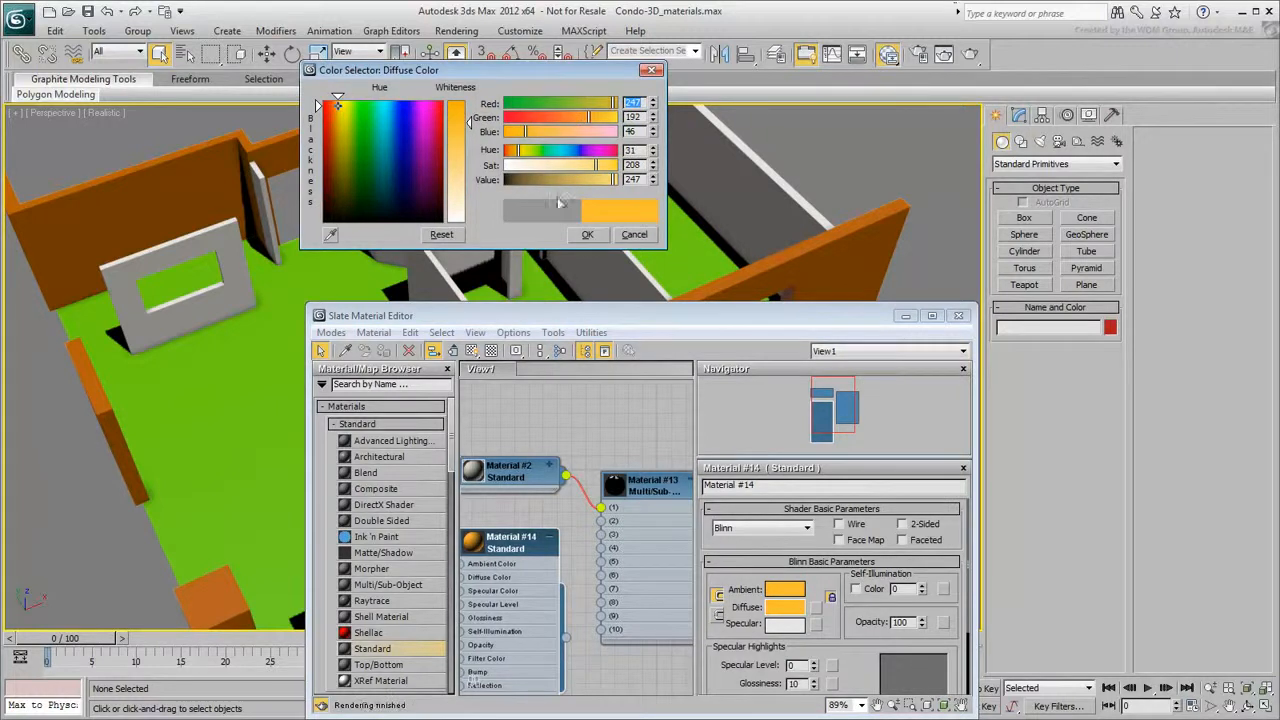
click(587, 234)
- Connect the yellow-orange material to slot 2 of the Multi/Sub-Object material
drag(567, 639, 600, 521)
click(549, 538)
drag(521, 546, 521, 531)
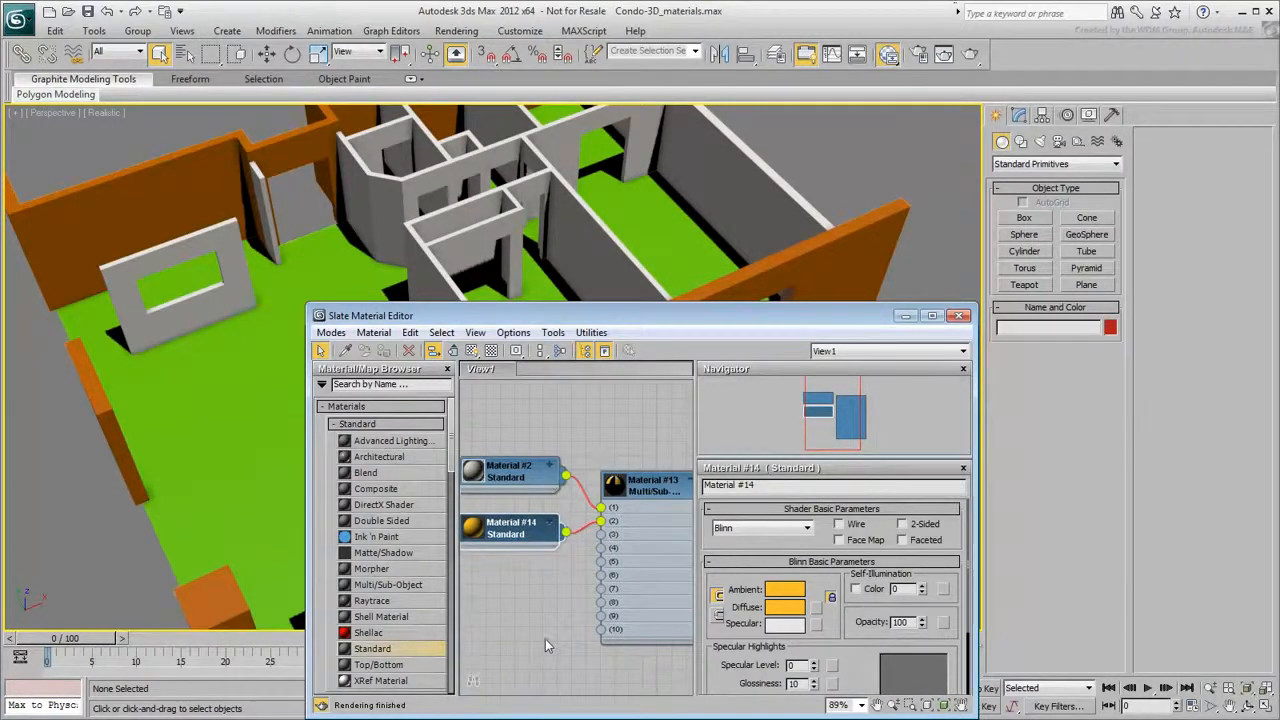
- Set the Multi/Sub-Object material's number of sub-materials to 2
double_click(617, 487)
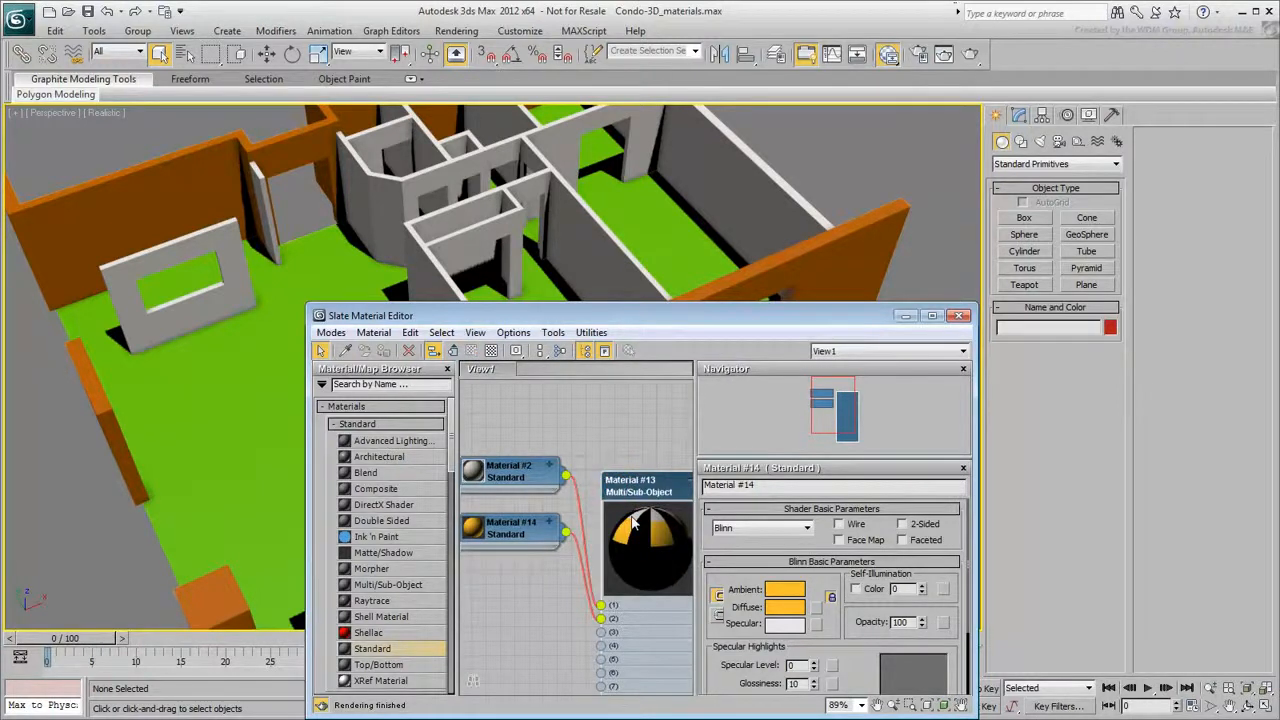
double_click(642, 490)
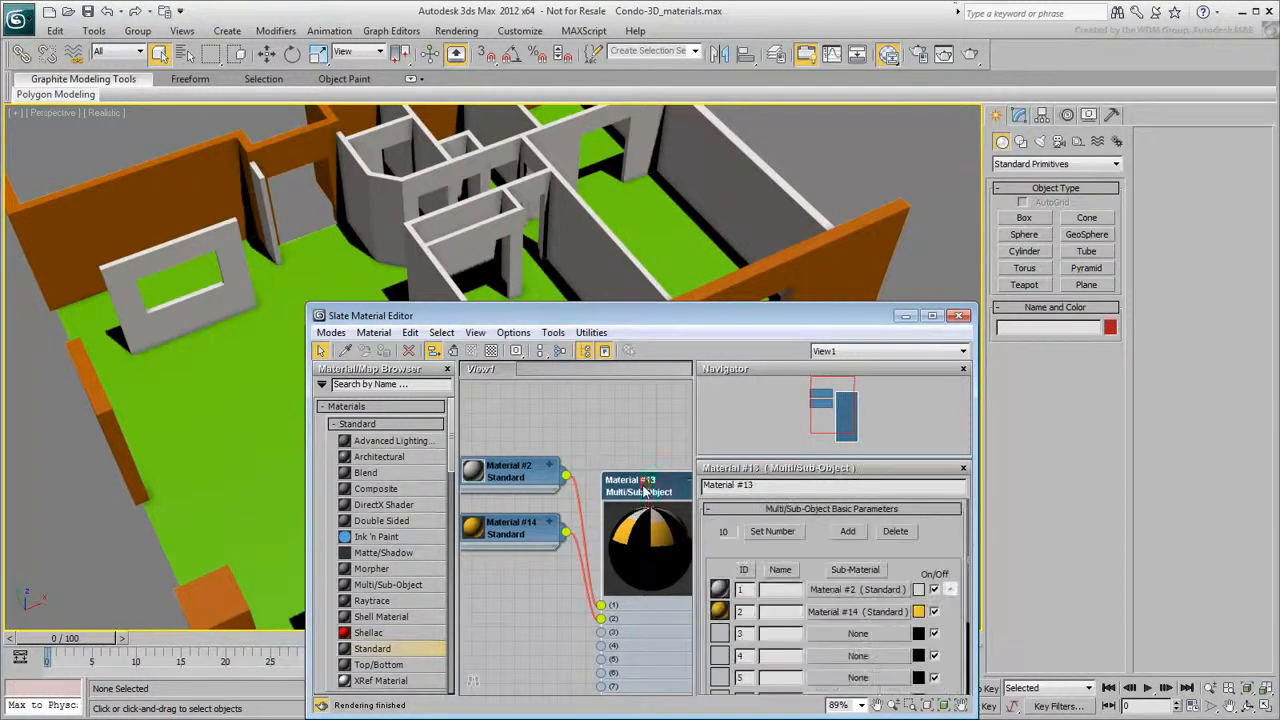
click(773, 535)
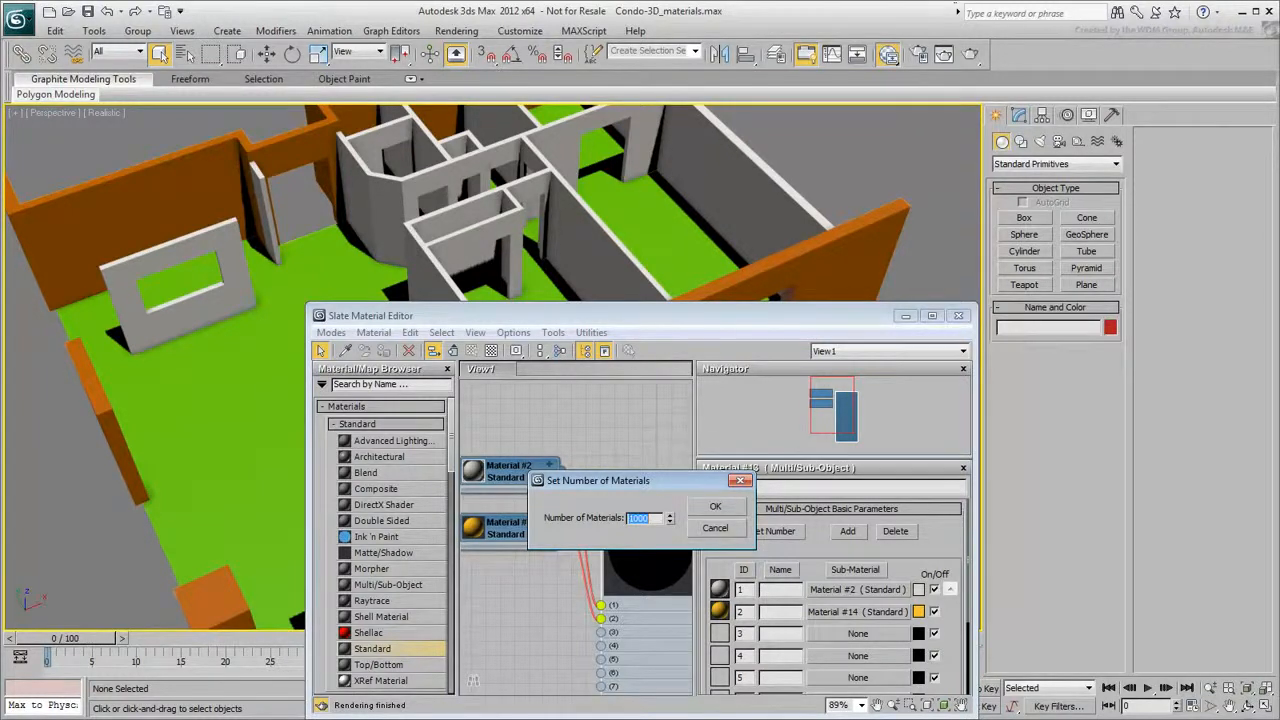
click(671, 520)
double_click(655, 519)
text(2)
click(716, 507)
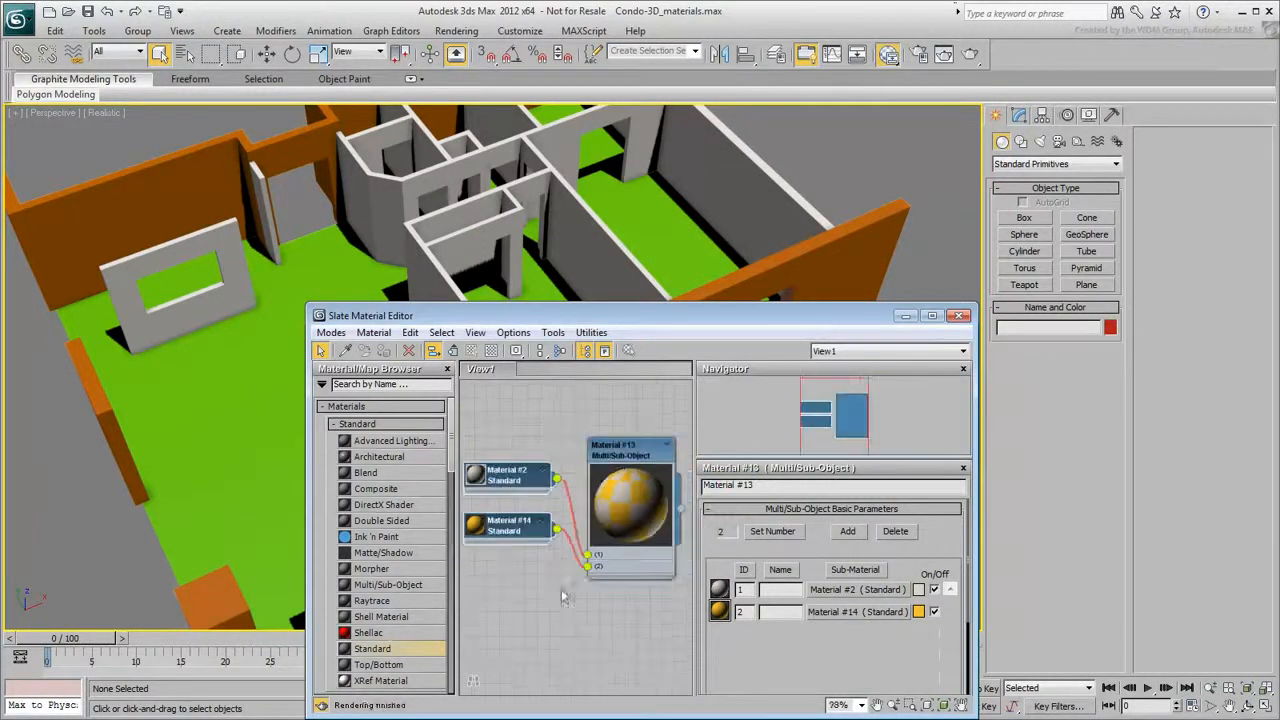
- Assign the Multi/Sub-Object material to the interior walls
drag(682, 515, 590, 232)
middle_drag(562, 221, 568, 247)
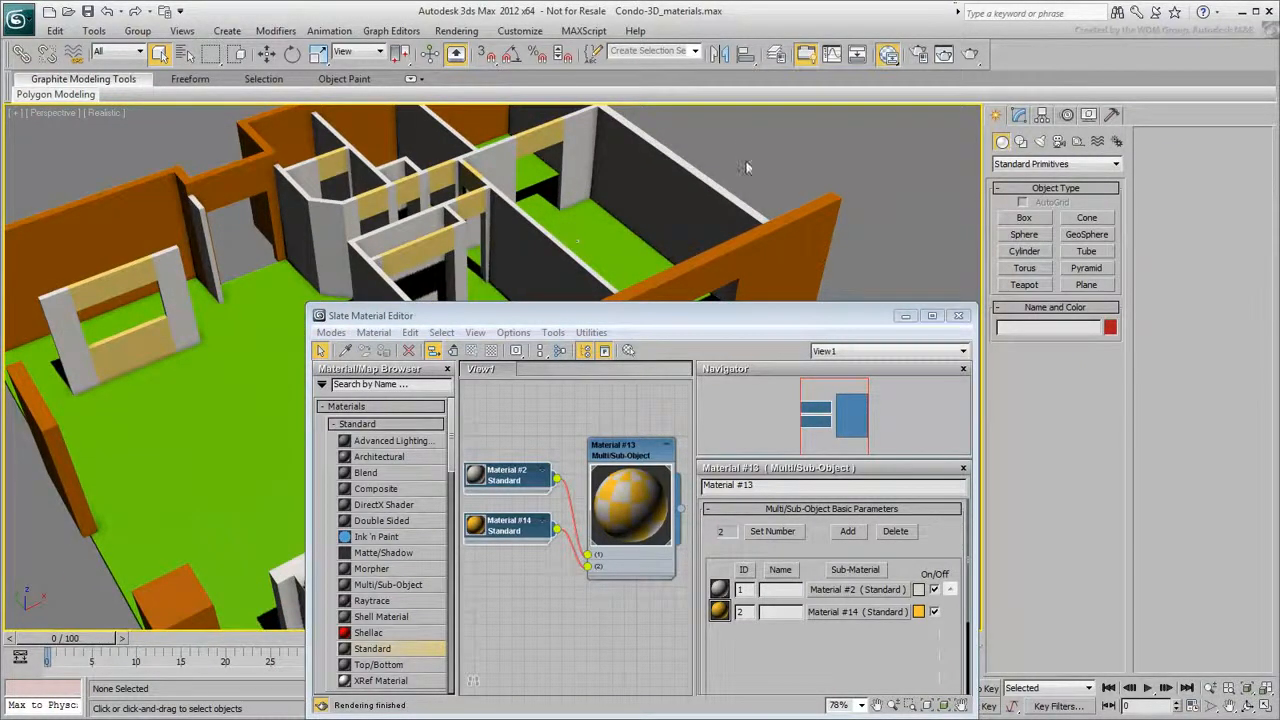
- Select the interior walls object and open it for modification
click(548, 252)
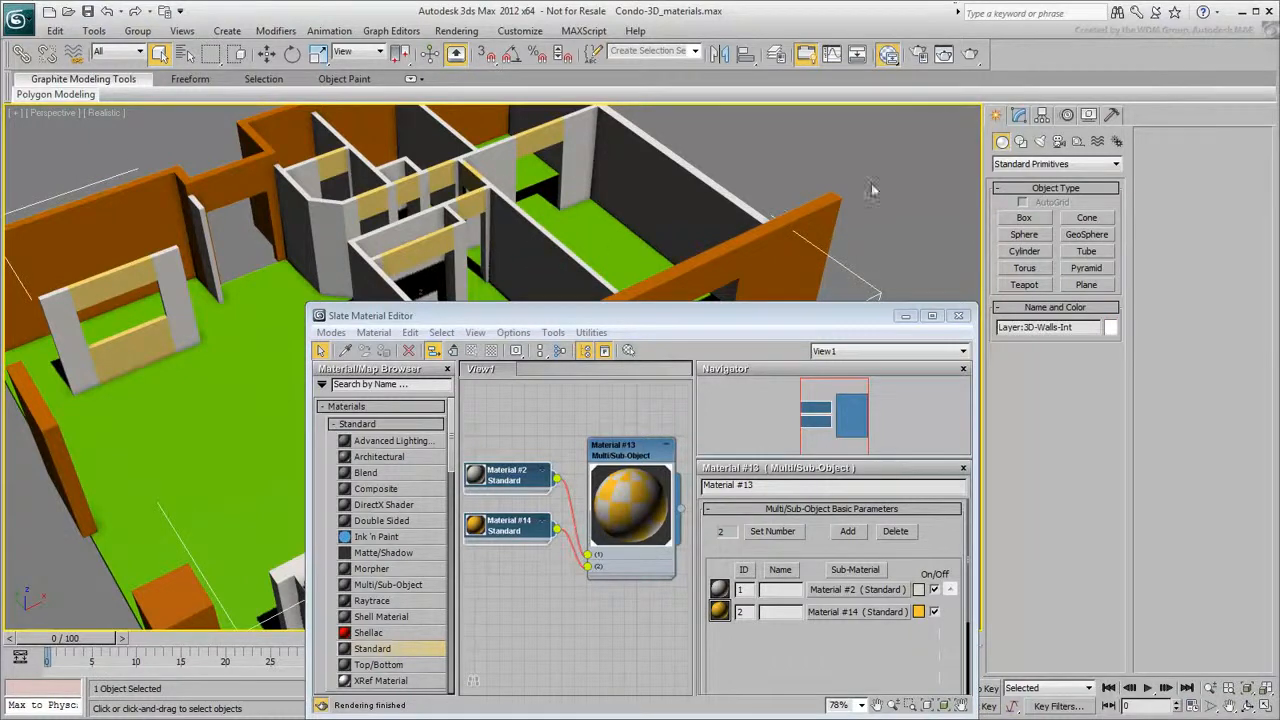
click(1018, 115)
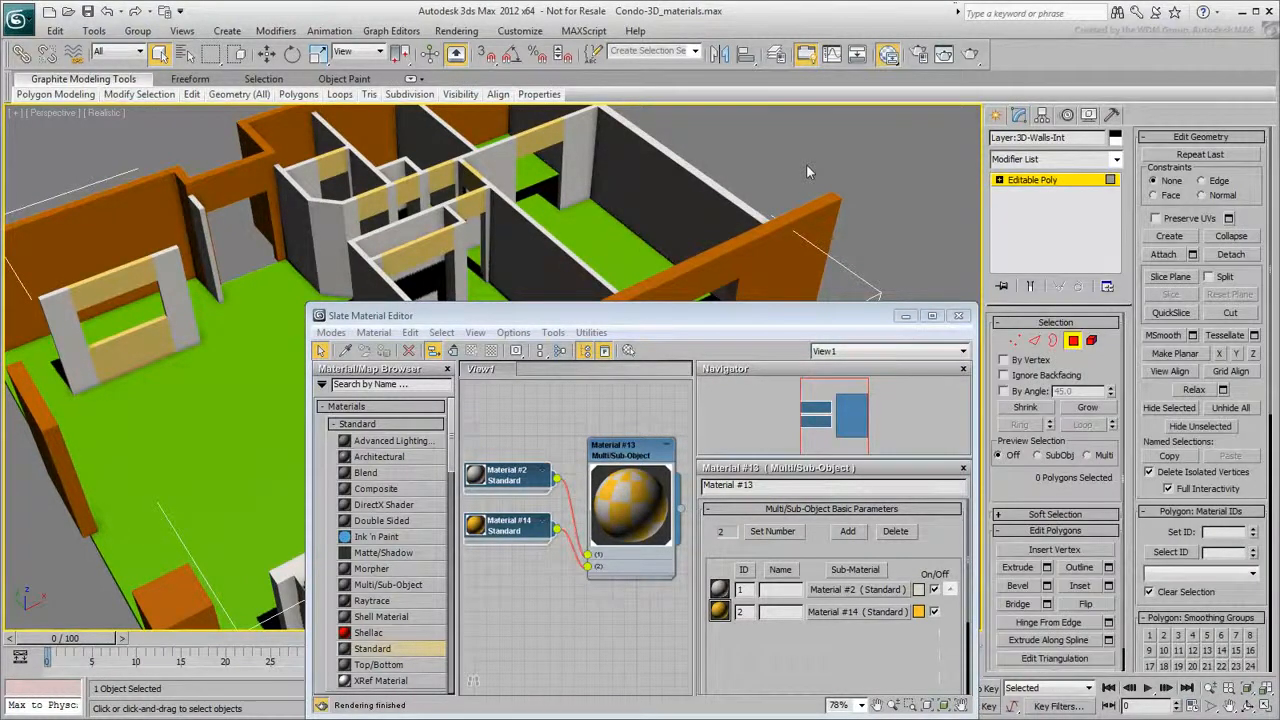
click(958, 315)
- Select all polygons of the interior walls and assign them material ID 1
middle_drag(654, 240, 689, 266)
key(ctrl+a)
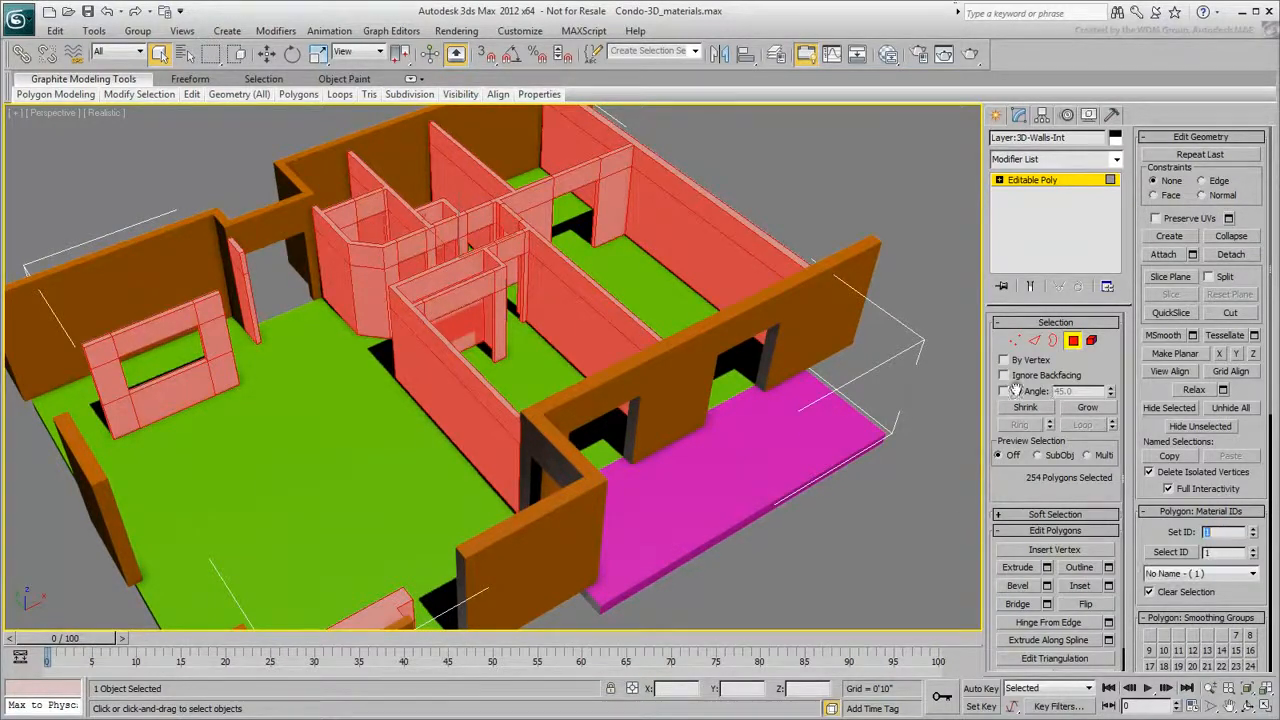
click(784, 186)
- Select the polygons on the inner faces of one room's walls
alt+middle_drag(506, 363, 678, 425)
scroll(537, 368, up, 3)
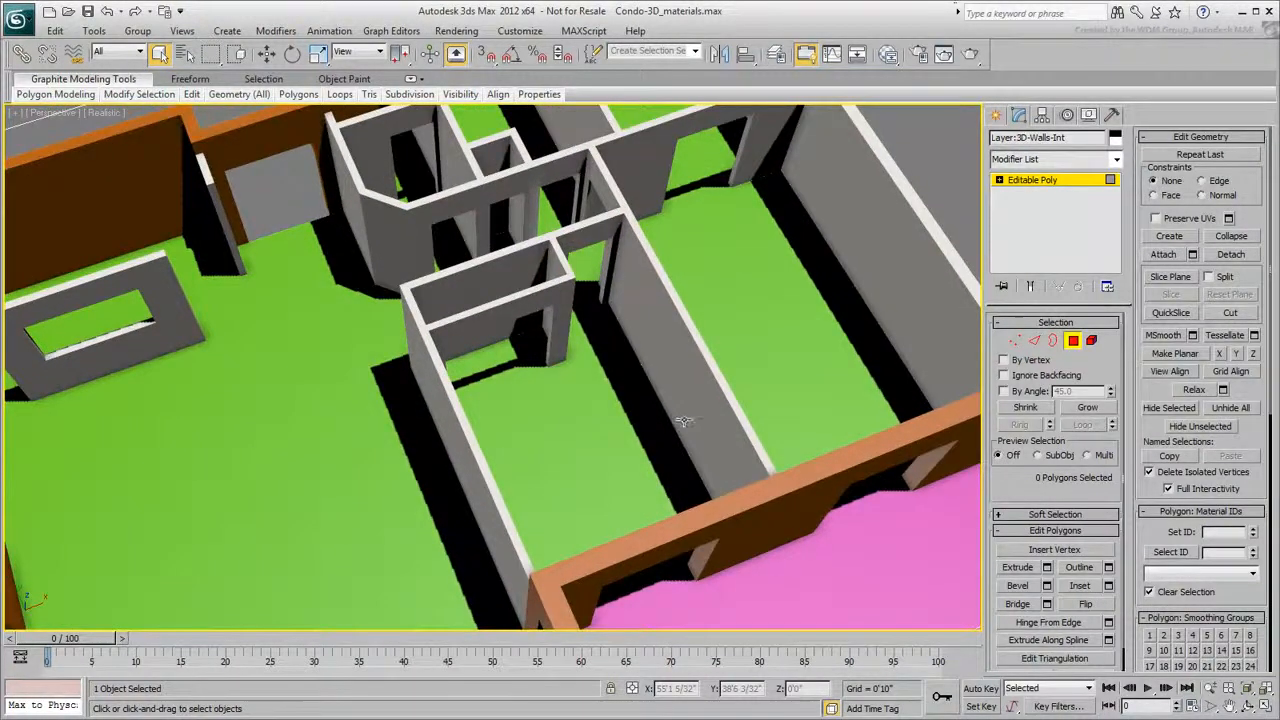
click(680, 415)
scroll(605, 253, up, 3)
alt+middle_drag(605, 253, 575, 250)
ctrl+click(781, 135)
ctrl+click(769, 184)
alt+middle_drag(750, 154, 696, 226)
ctrl+click(728, 140)
ctrl+click(725, 184)
ctrl+click(700, 163)
ctrl+click(689, 225)
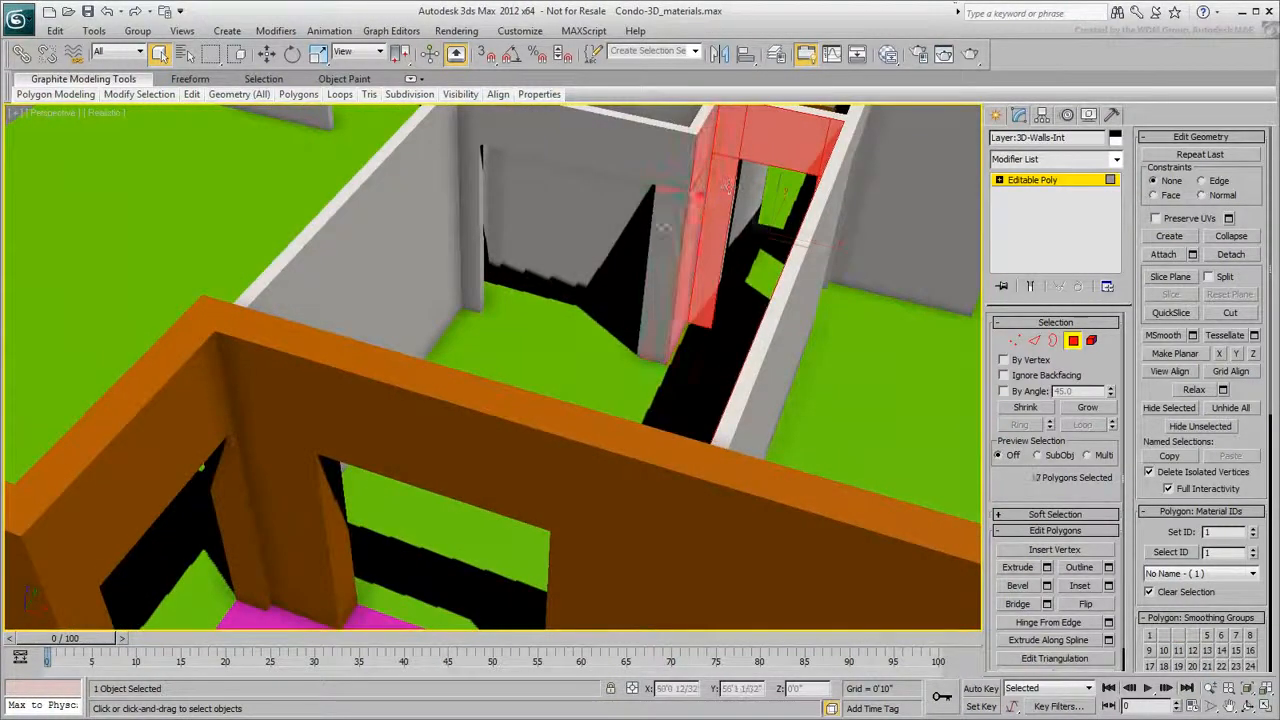
ctrl+click(666, 226)
ctrl+click(675, 168)
ctrl+click(601, 161)
ctrl+click(471, 123)
ctrl+click(471, 178)
ctrl+click(424, 189)
ctrl+click(424, 152)
ctrl+click(485, 166)
mouse_move(540, 265)
alt+middle_down()
mouse_move(612, 246)
mouse_move(480, 189)
mouse_move(397, 198)
mouse_move(455, 250)
mouse_move(546, 266)
alt+middle_up()
ctrl+click(622, 246)
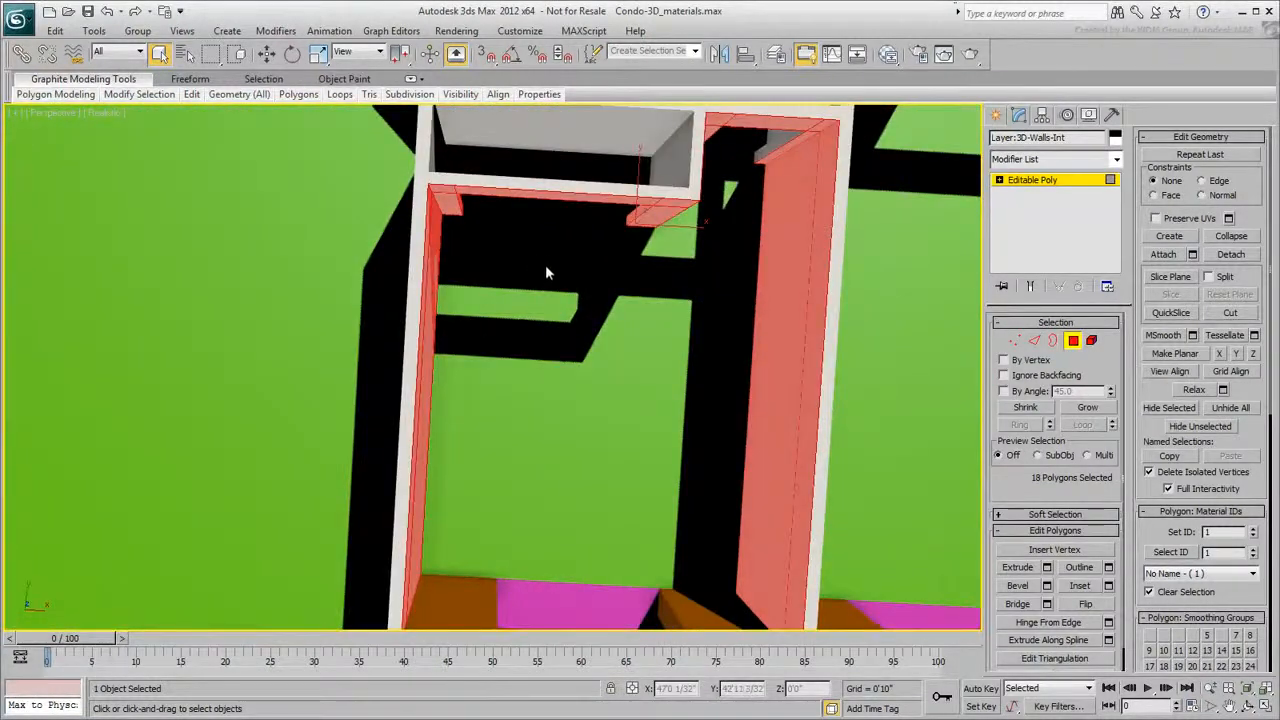
- Add the room's remaining wall faces to the selection and set their material ID to 2
ctrl+click(557, 118)
ctrl+click(557, 116)
ctrl+click(665, 145)
alt+middle_drag(625, 150, 375, 395)
ctrl+click(662, 220)
ctrl+click(664, 262)
ctrl+click(634, 260)
alt+middle_drag(645, 232, 470, 284)
ctrl+click(542, 286)
ctrl+click(545, 318)
alt+middle_drag(630, 385, 560, 201)
key(F3)
ctrl+click(586, 286)
mouse_move(586, 286)
alt+middle_down()
mouse_move(478, 464)
mouse_move(549, 480)
mouse_move(600, 440)
mouse_move(865, 543)
alt+middle_up()
key(F3)
double_click(1225, 532)
text(2)
key(Return)
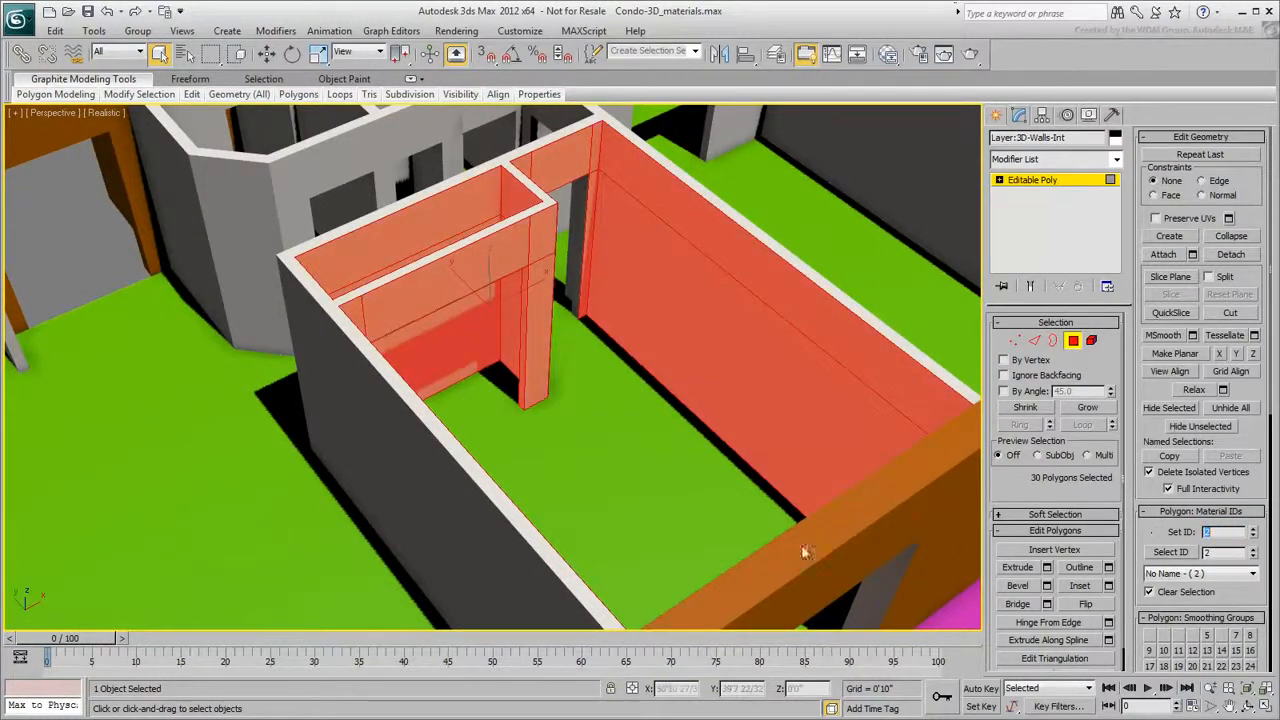
- Add a third sub-material slot to the Multi/Sub-Object material
click(634, 486)
alt+middle_drag(603, 472, 502, 484)
middle_drag(515, 446, 567, 435)
scroll(588, 438, down, 1)
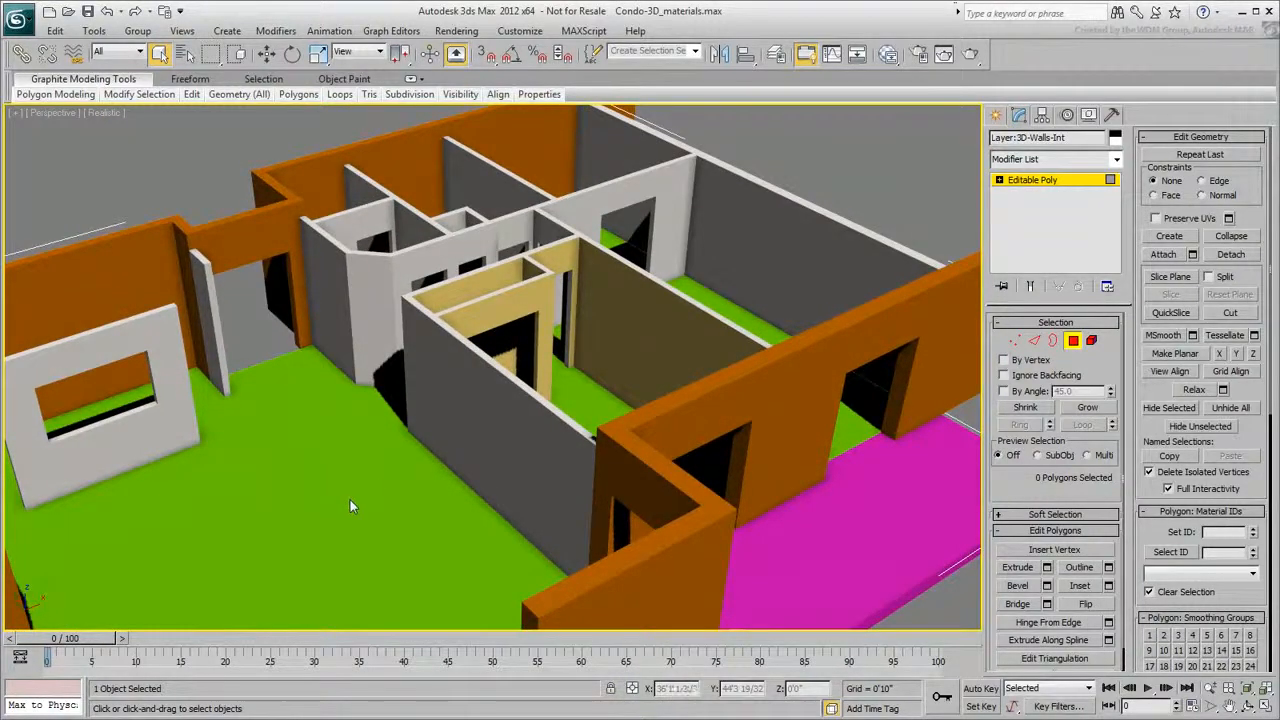
click(888, 54)
middle_drag(633, 625, 639, 588)
double_click(643, 419)
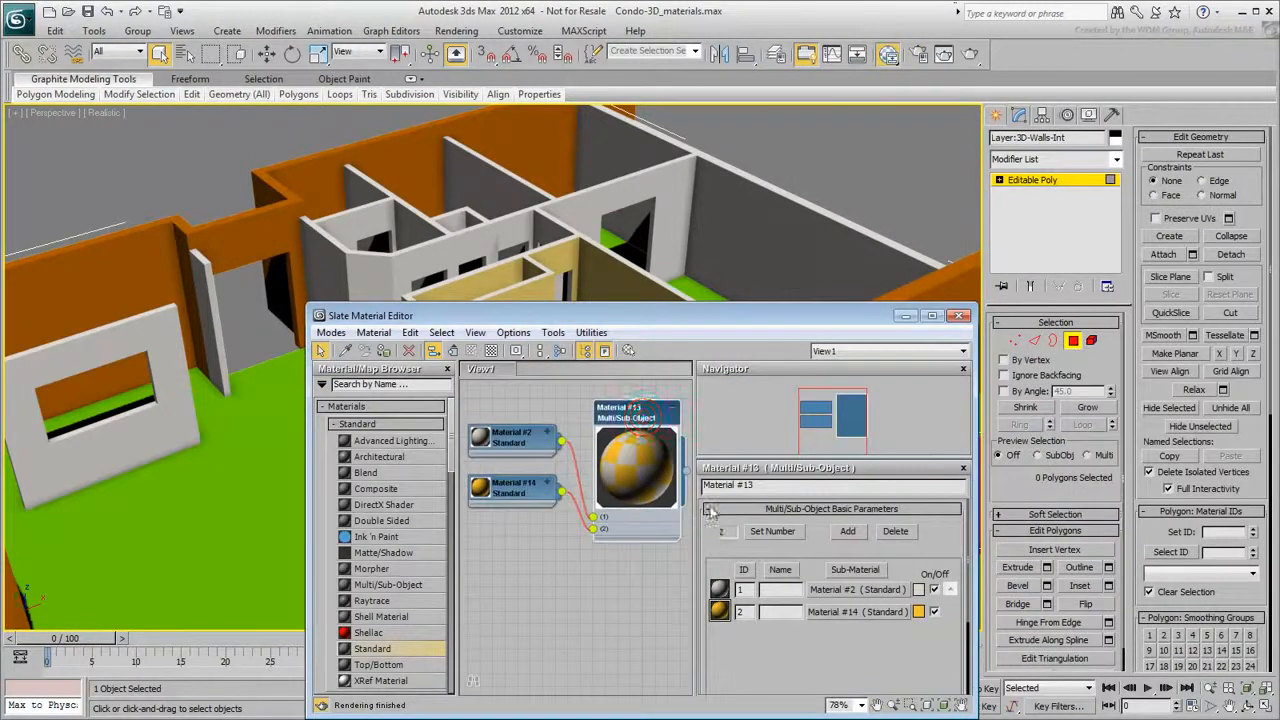
click(783, 534)
click(712, 509)
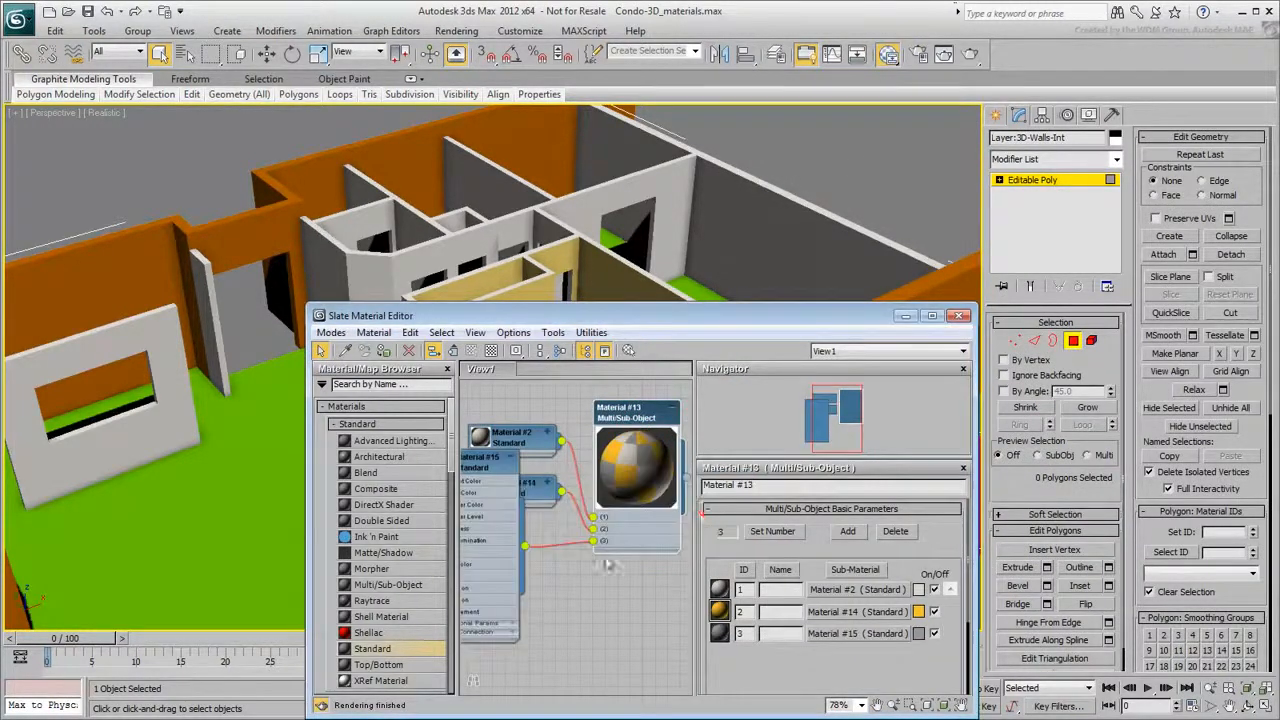
click(546, 538)
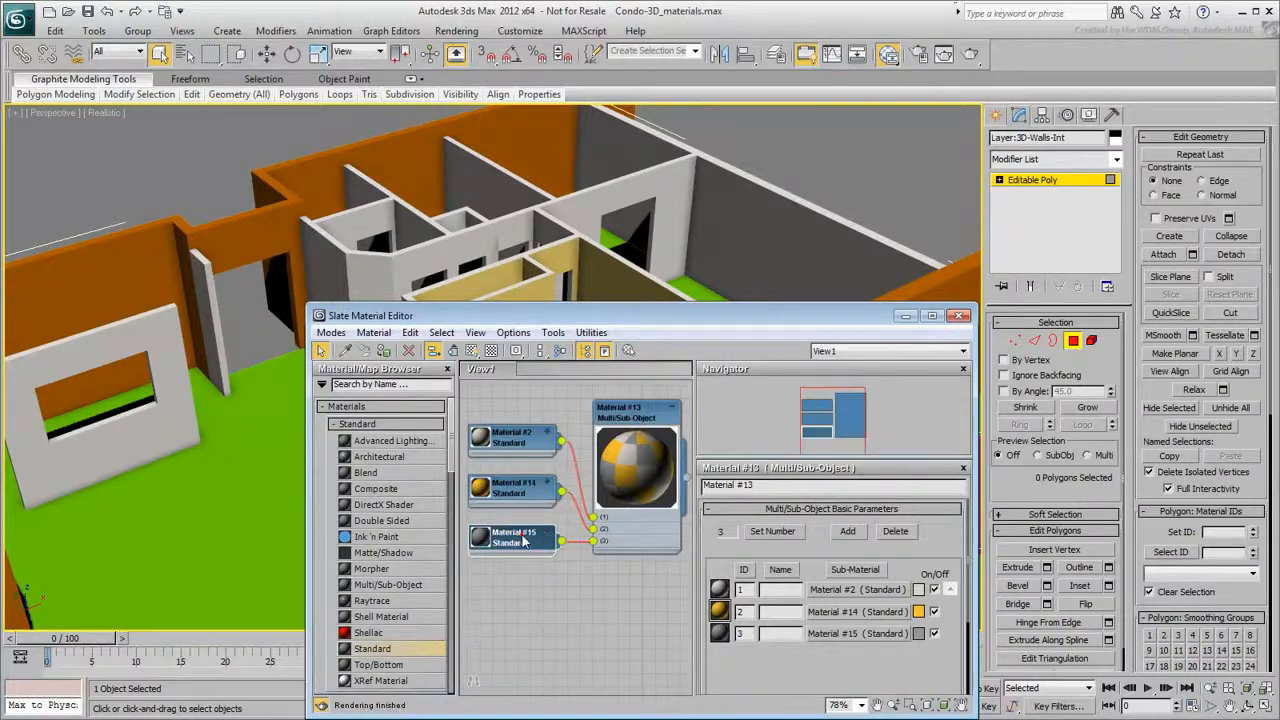
- Set the third sub-material's diffuse color to a light blue
double_click(515, 538)
click(784, 607)
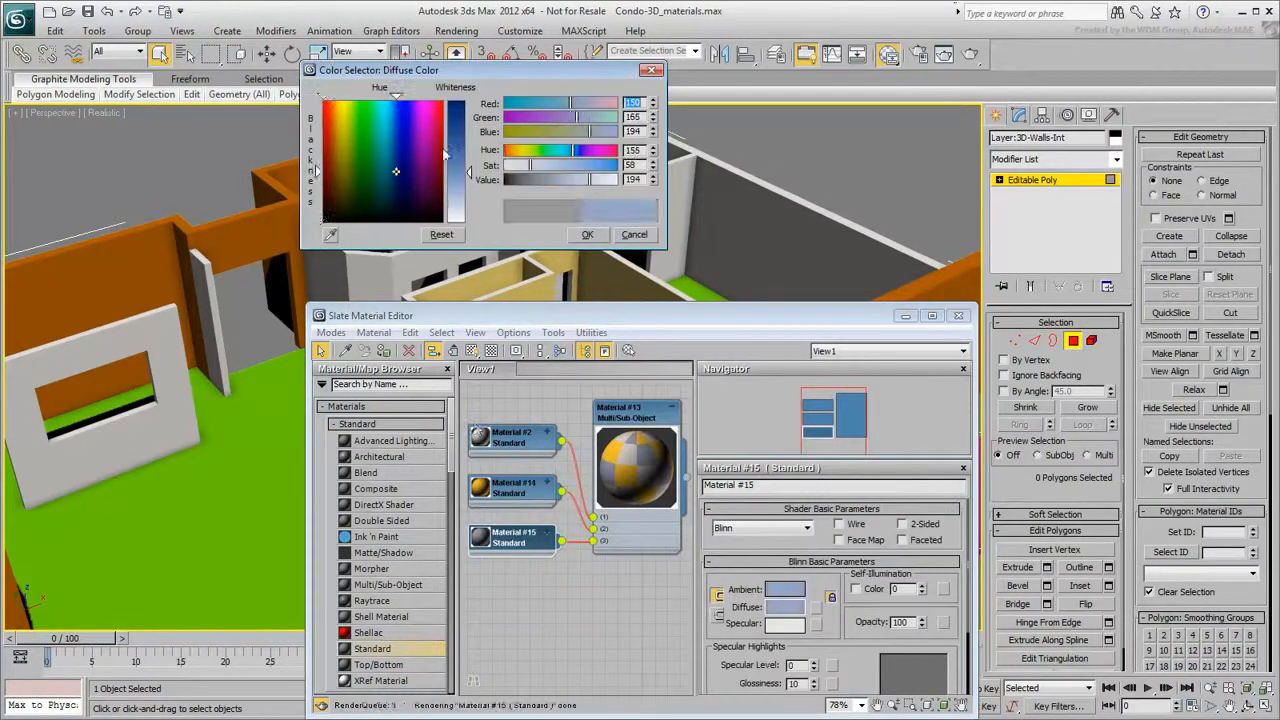
drag(469, 172, 467, 134)
click(587, 234)
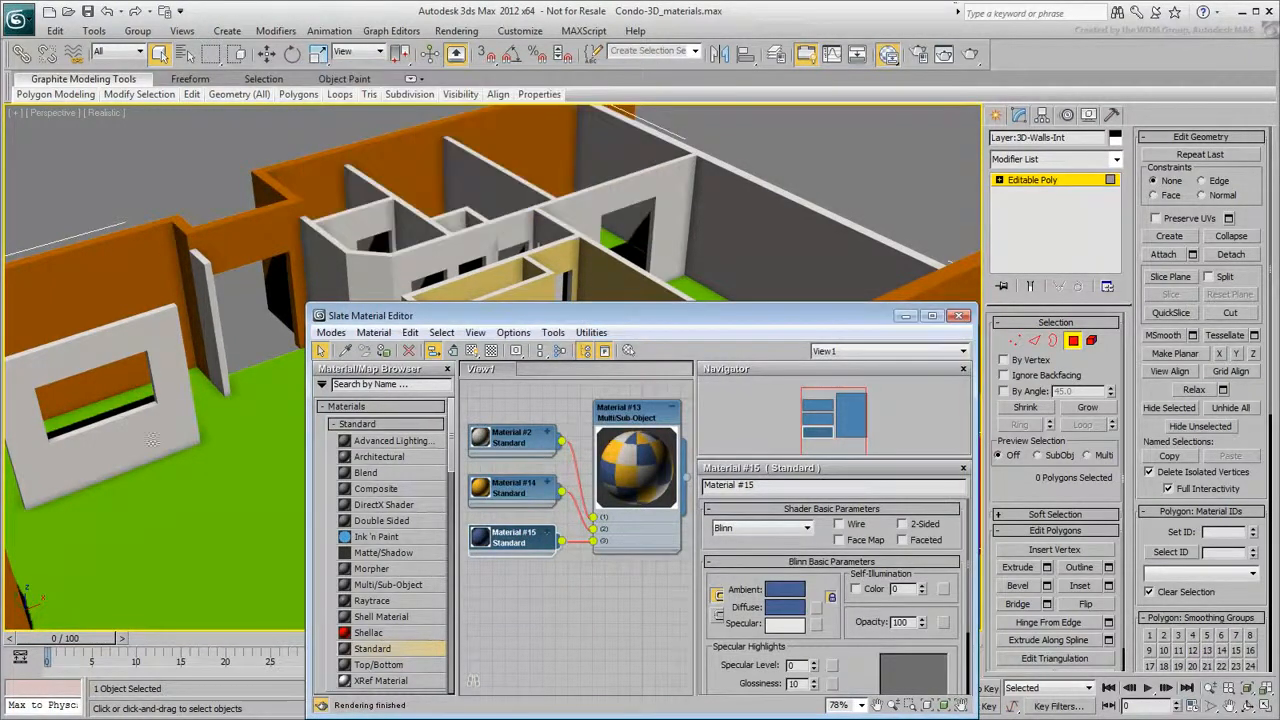
- Select the polygons of the freestanding window wall and set their material ID to 3
alt+middle_drag(137, 503, 71, 480)
drag(225, 218, 216, 227)
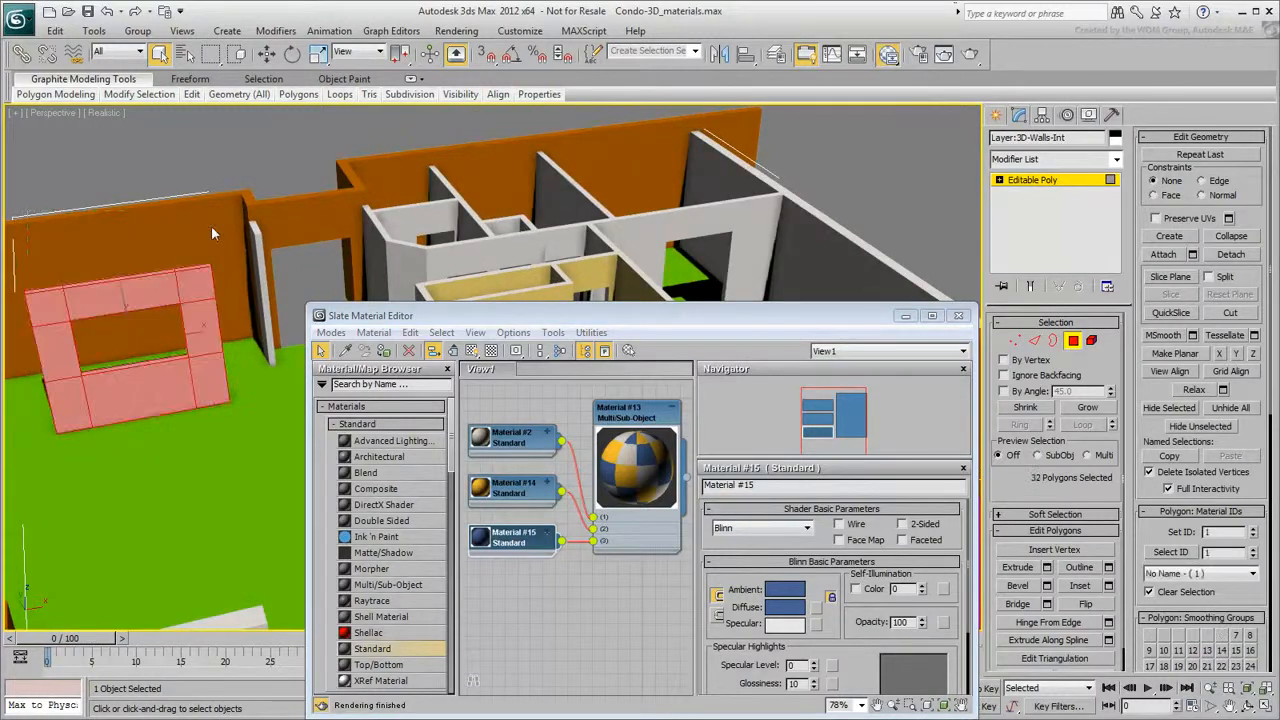
double_click(1218, 533)
text(3)
key(Return)
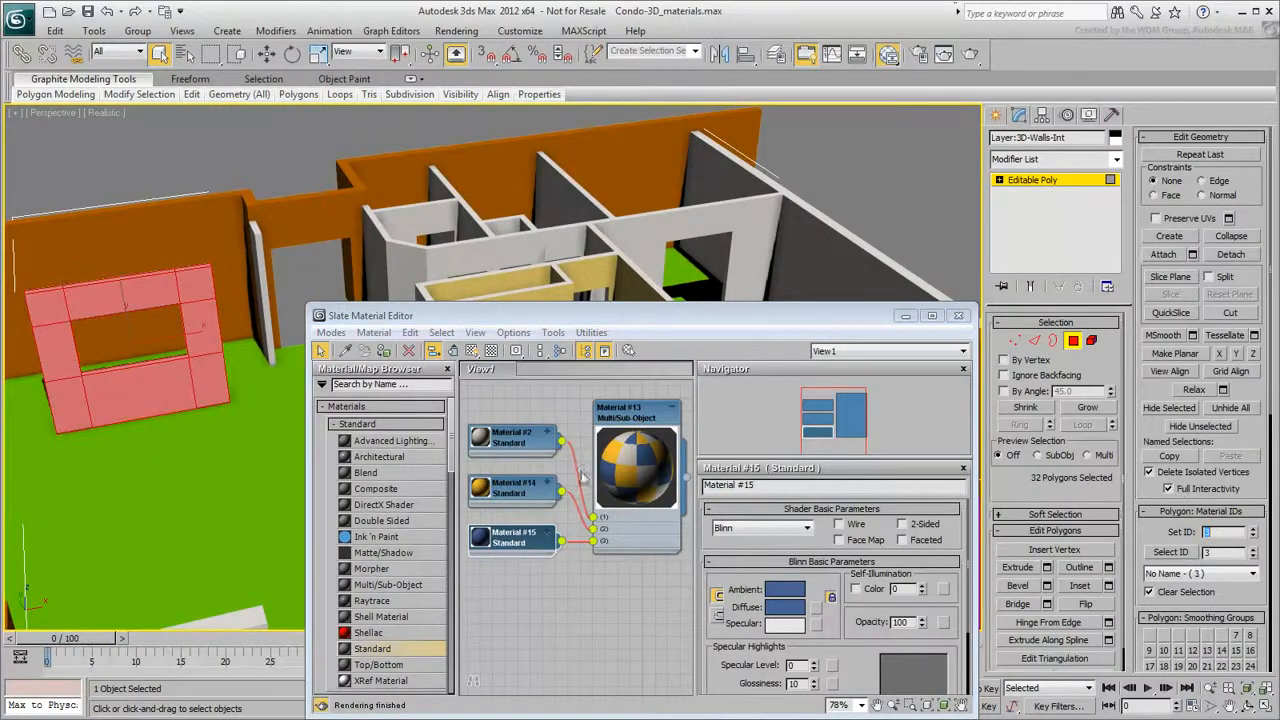
click(217, 464)
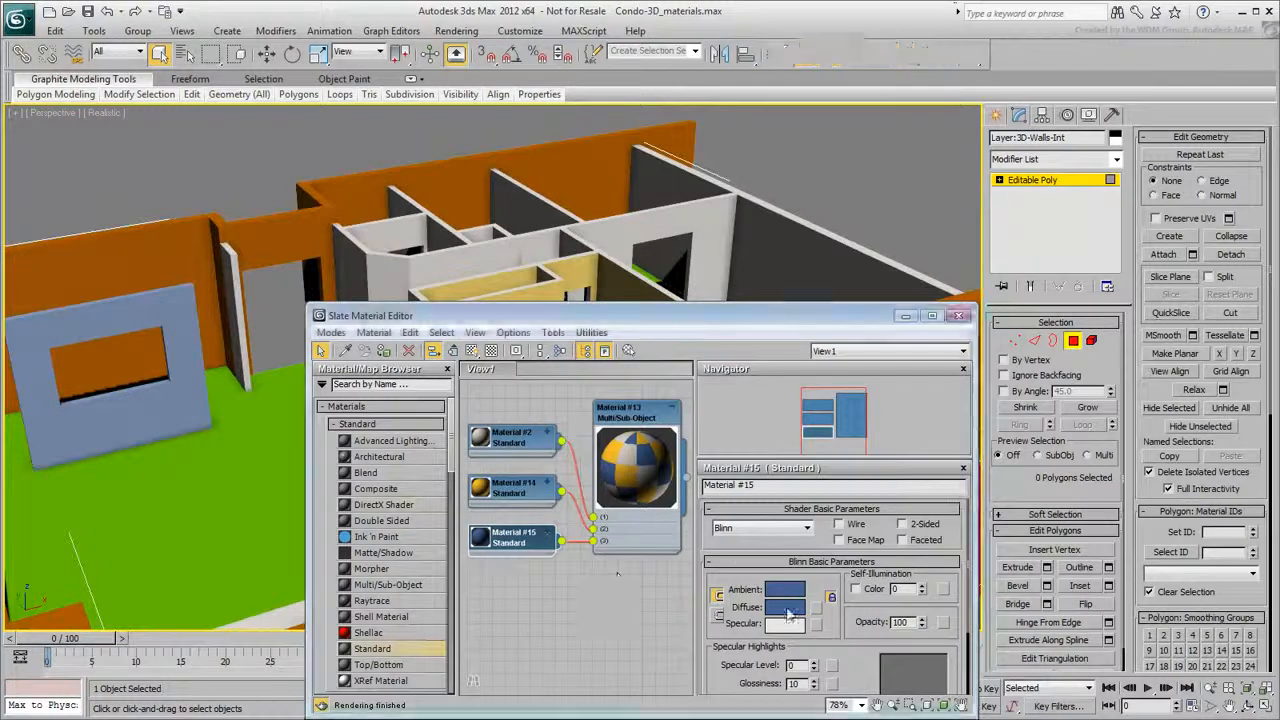
- Change the third sub-material's diffuse color to a stronger blue and close the material editor
click(785, 606)
click(465, 117)
drag(394, 135, 395, 148)
click(587, 234)
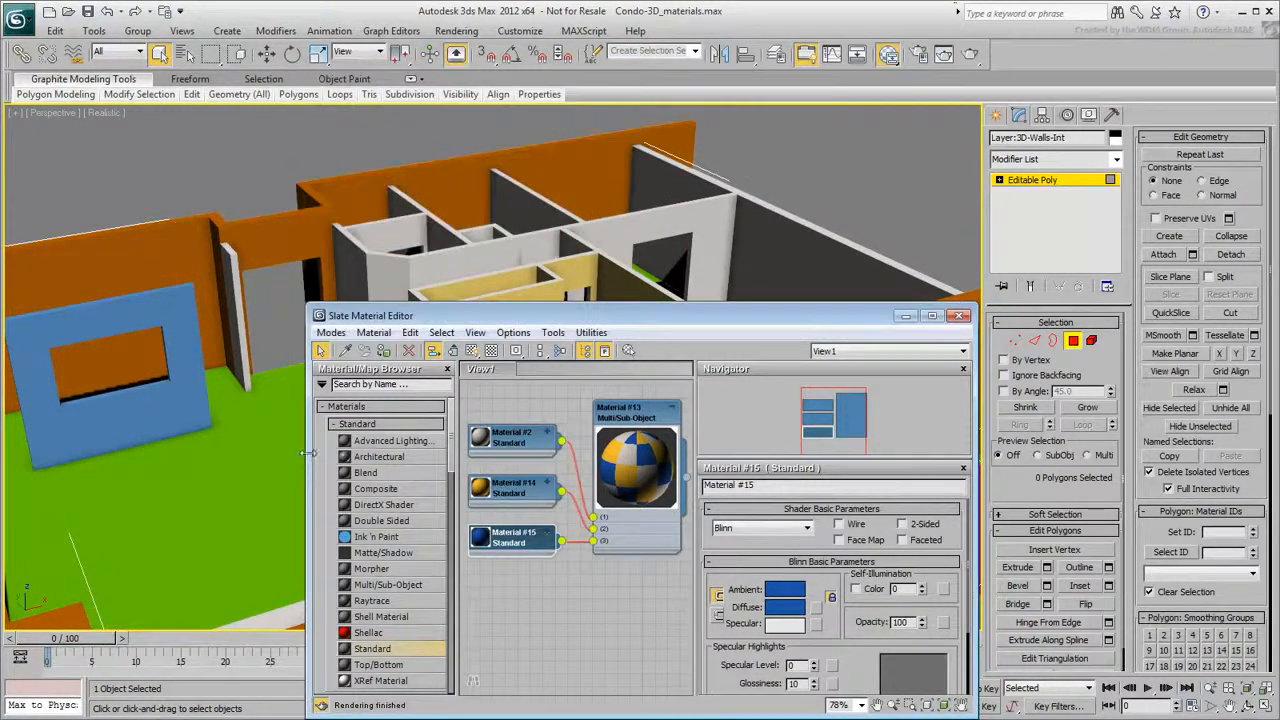
click(961, 318)
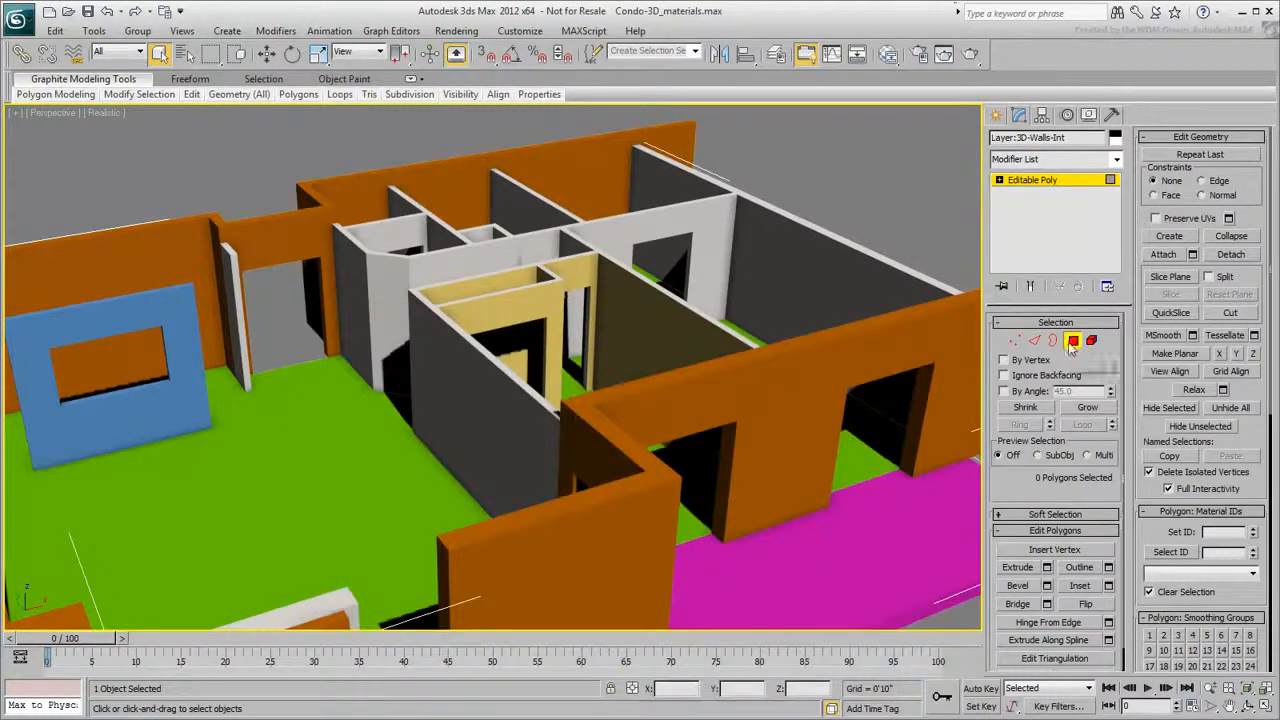
- Exit polygon level and add a new Multi/Sub-Object material to the Slate Material Editor view
click(1074, 342)
scroll(400, 400, down, 3)
alt+middle_drag(375, 385, 381, 410)
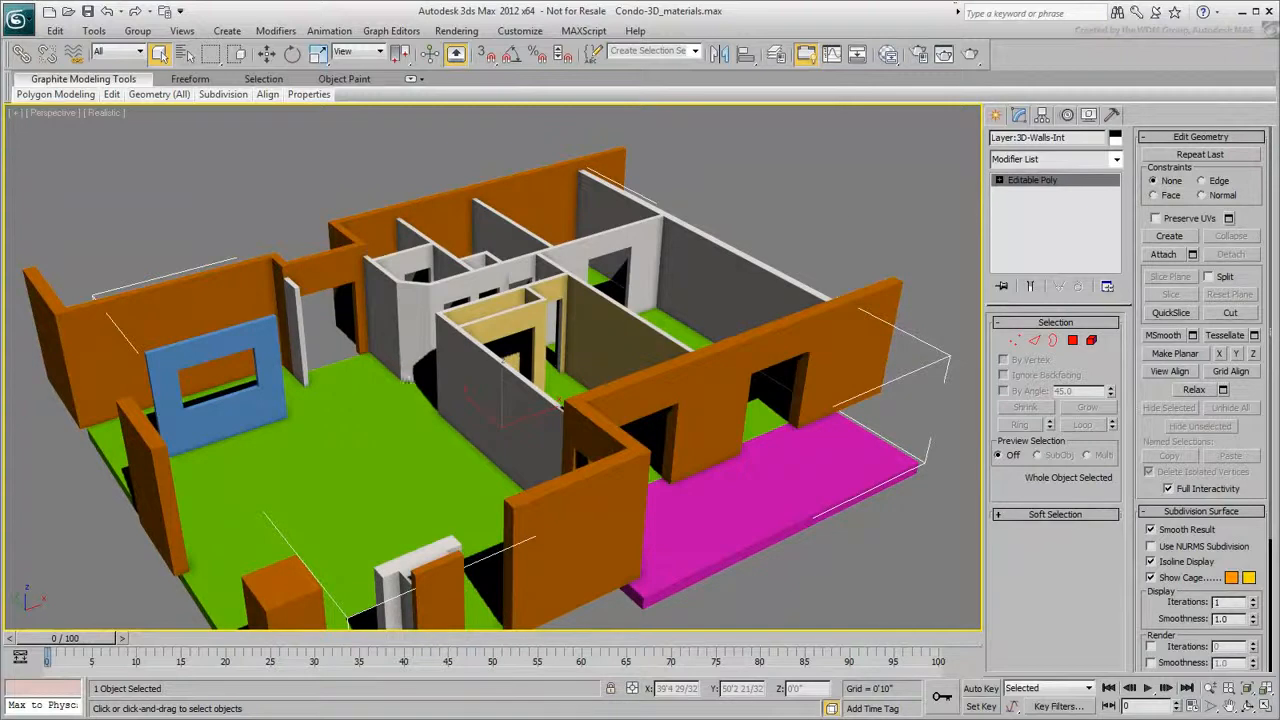
click(888, 53)
drag(388, 584, 636, 594)
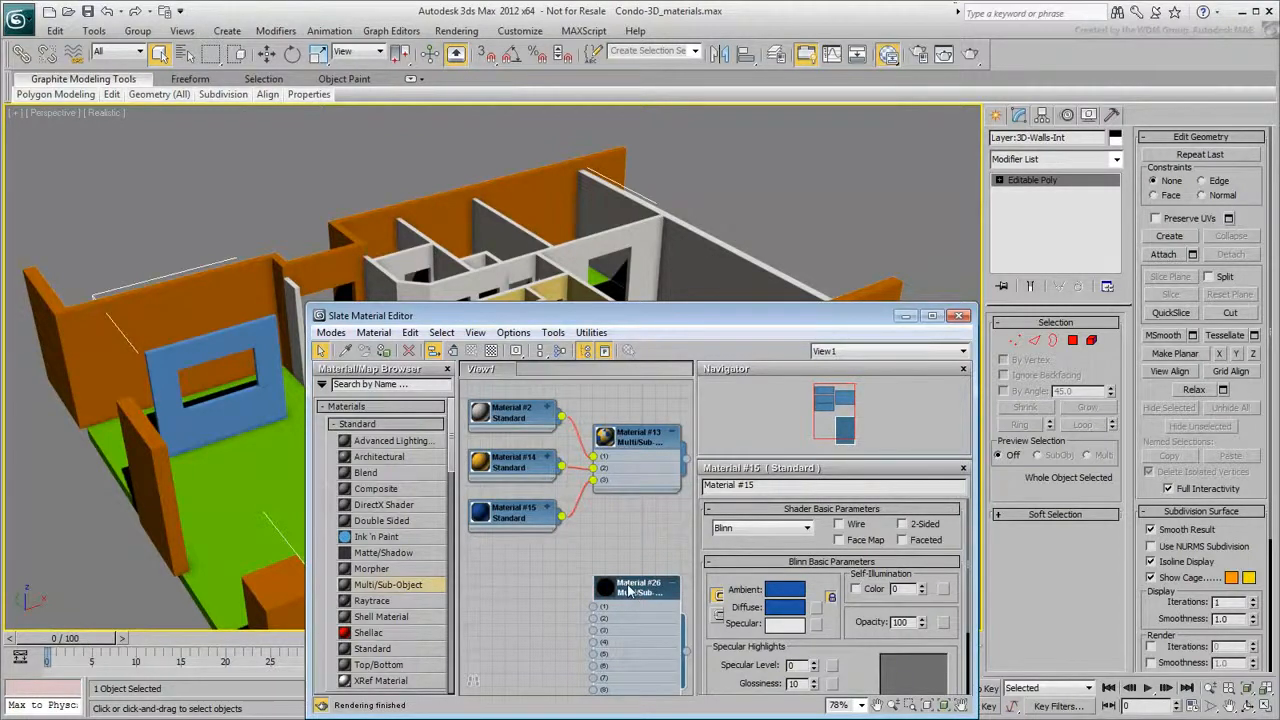
- Wire Material #2 into the new material's first slot and assign the new material to the exterior walls
drag(562, 418, 592, 606)
drag(686, 653, 231, 298)
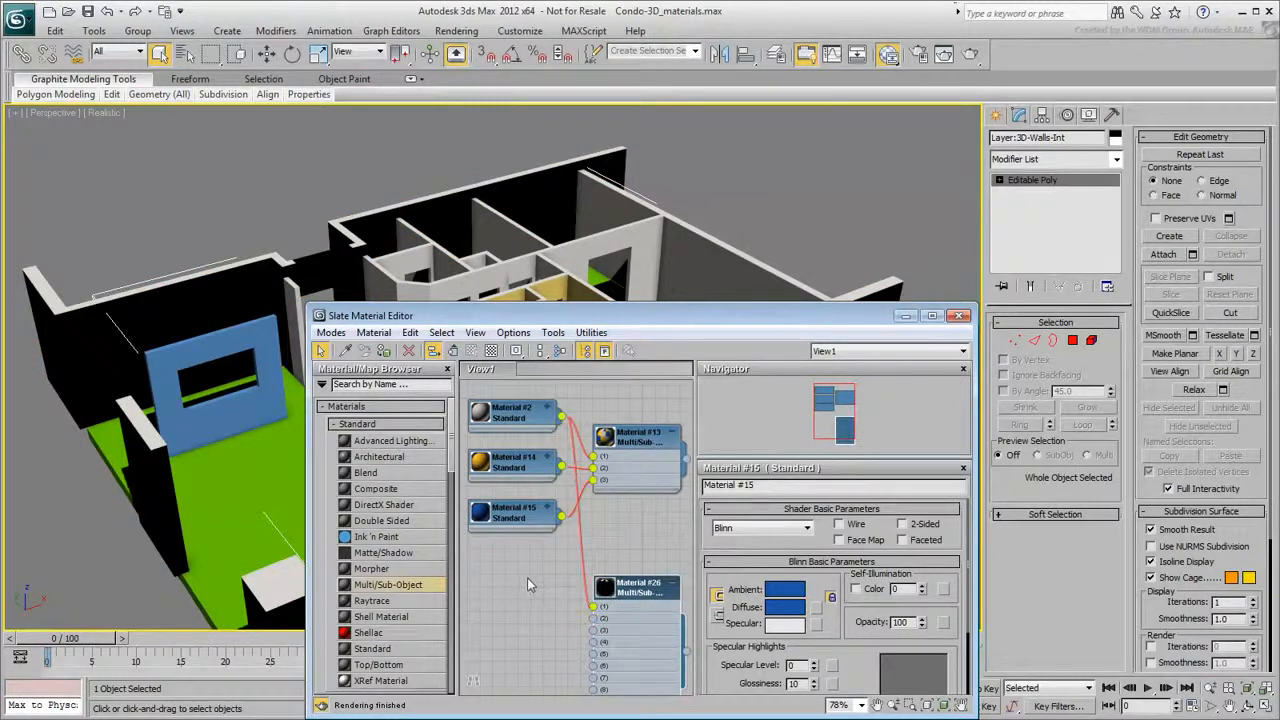
click(958, 316)
mouse_move(545, 402)
alt+middle_down()
mouse_move(586, 428)
mouse_move(643, 395)
mouse_move(534, 371)
mouse_move(430, 381)
mouse_move(550, 404)
alt+middle_up()
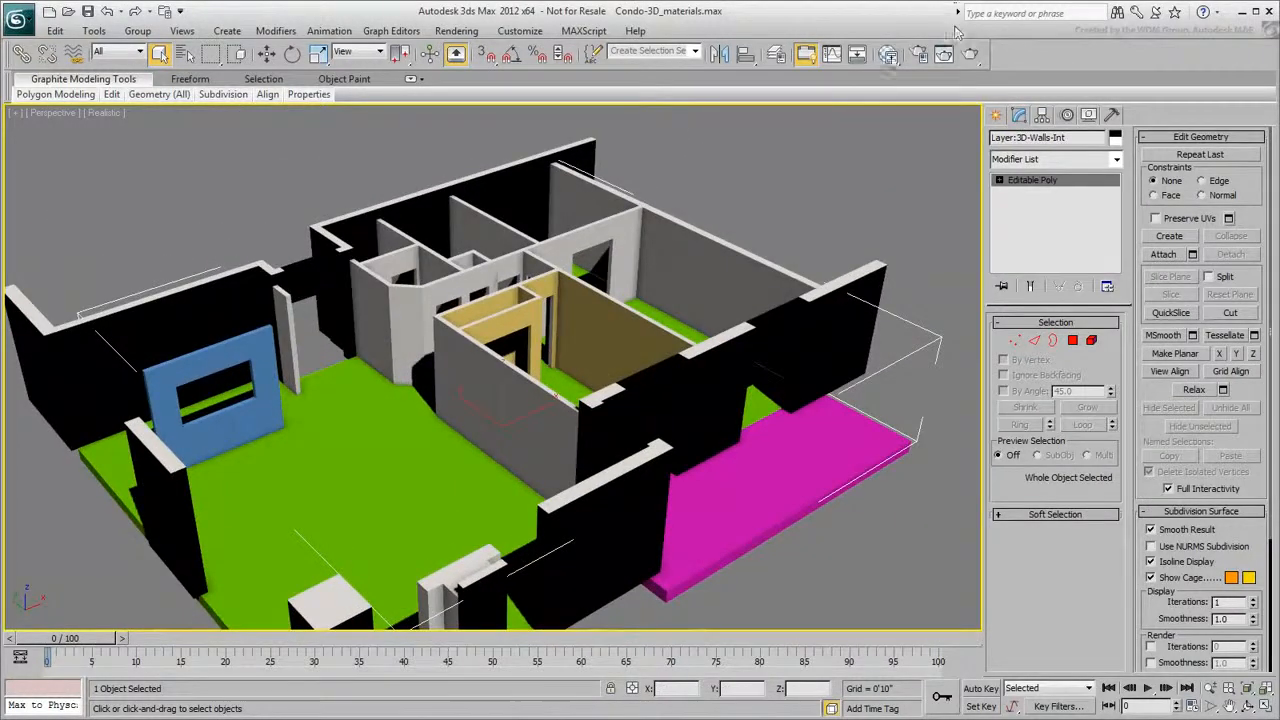
- Select the exterior walls object, select all its polygons and set their material ID to 1
click(895, 54)
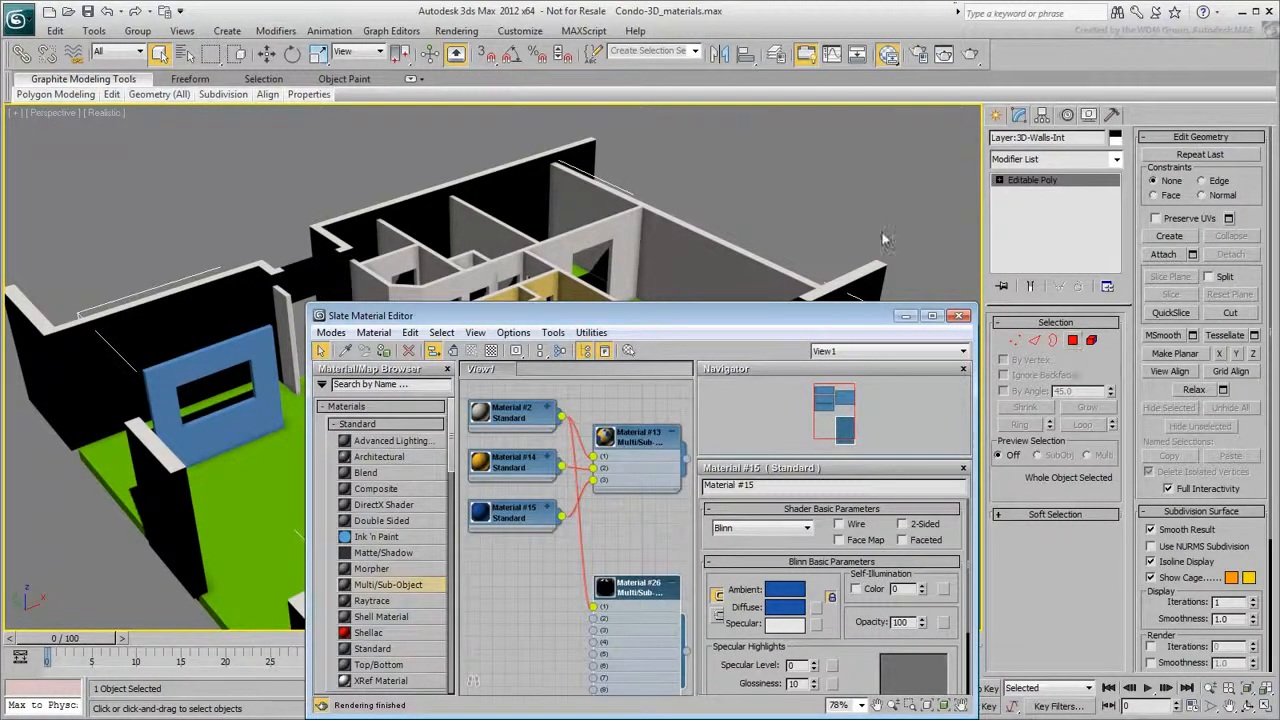
click(875, 270)
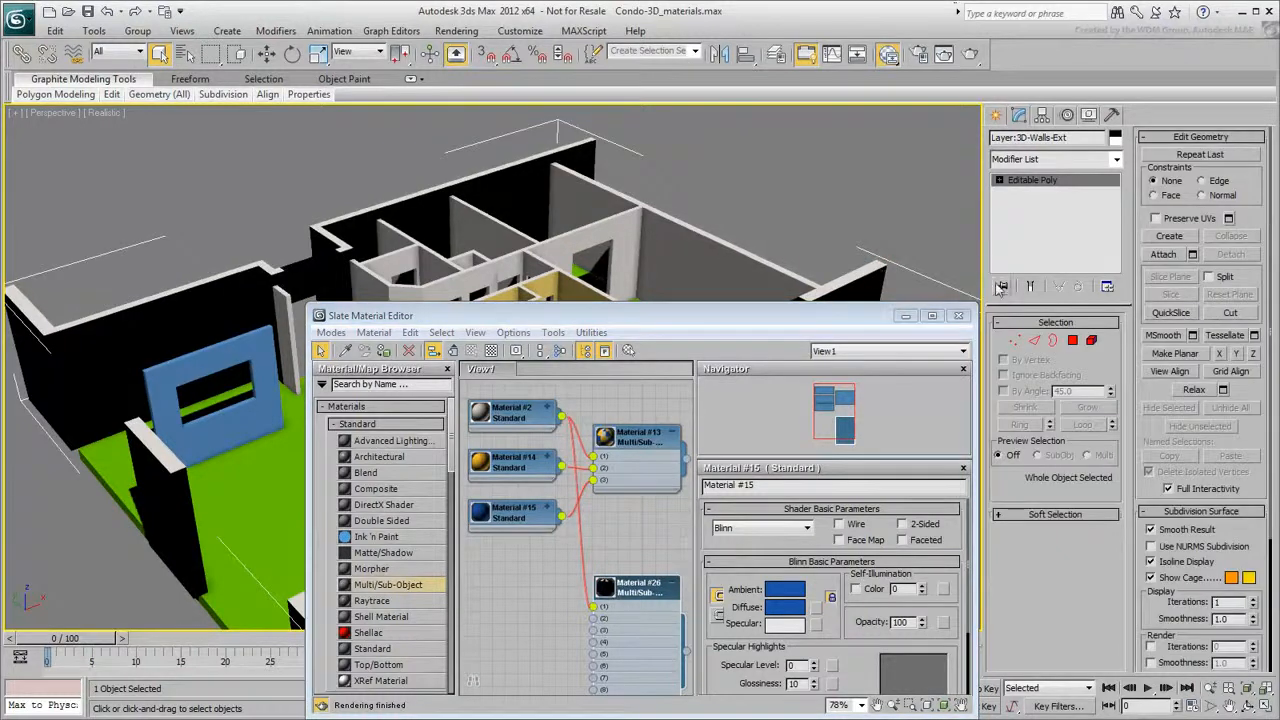
click(1073, 342)
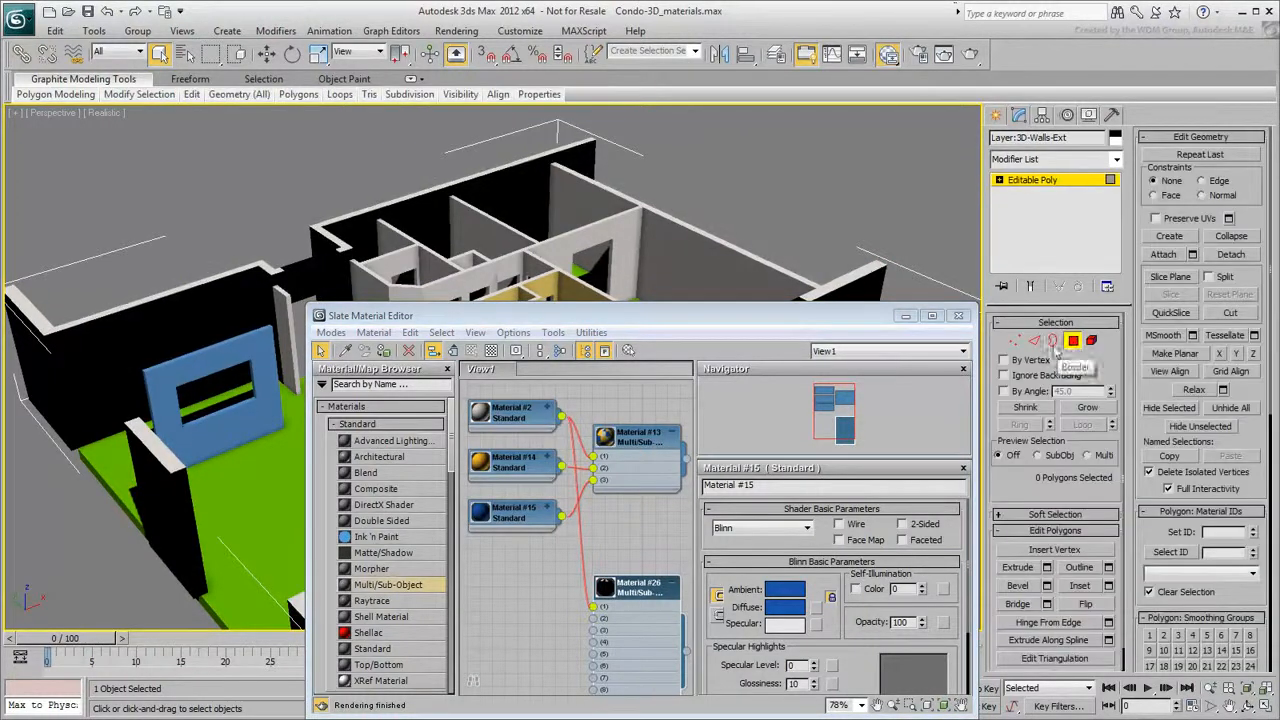
click(958, 315)
key(ctrl+a)
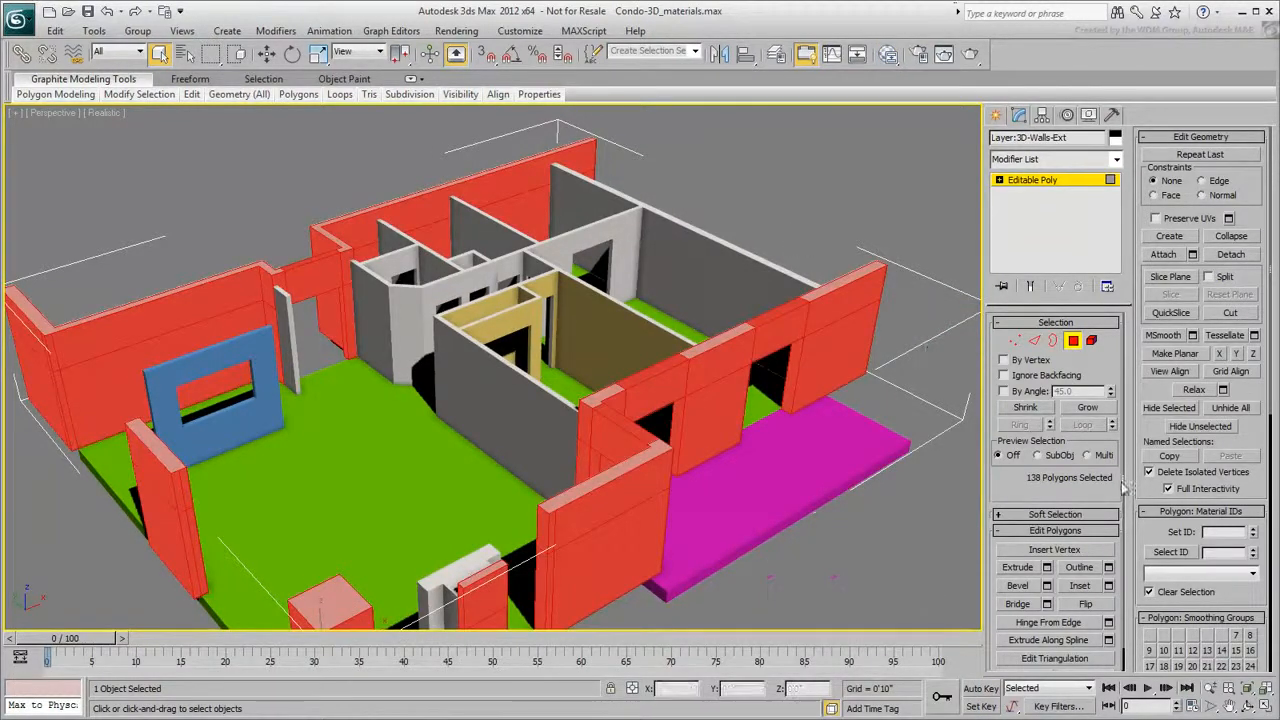
click(1219, 532)
text(1)
key(Return)
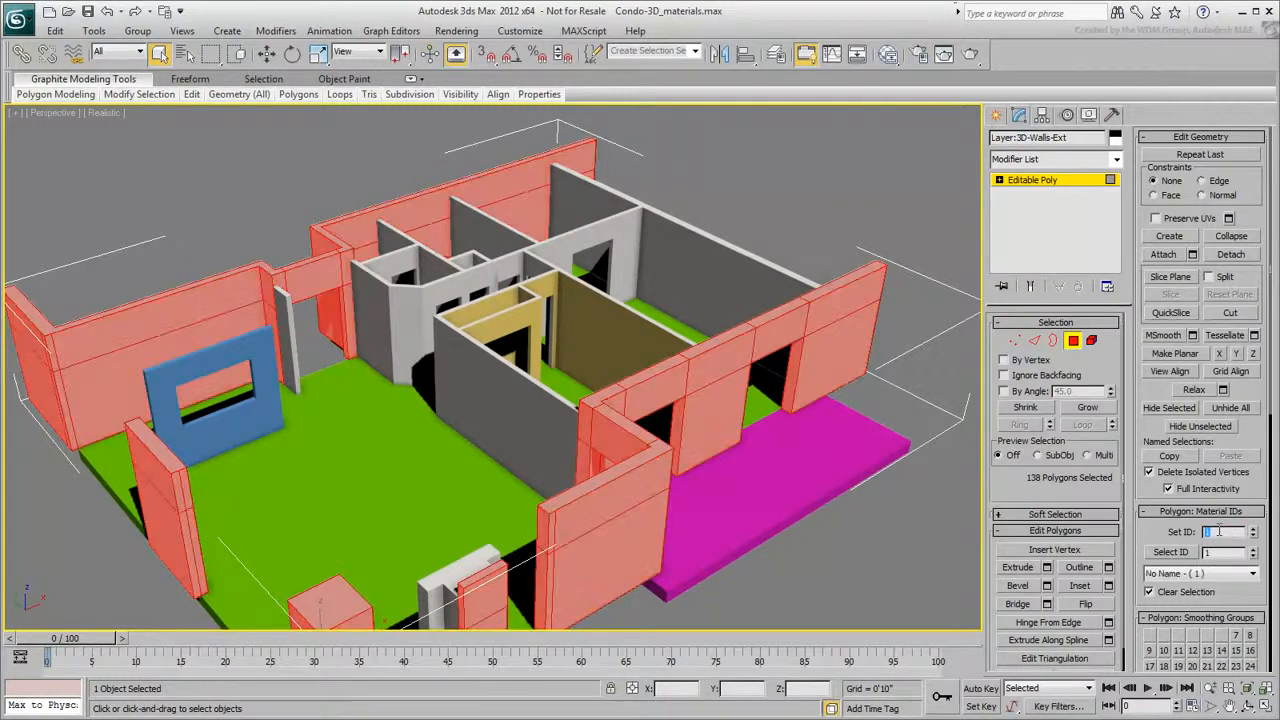
click(820, 146)
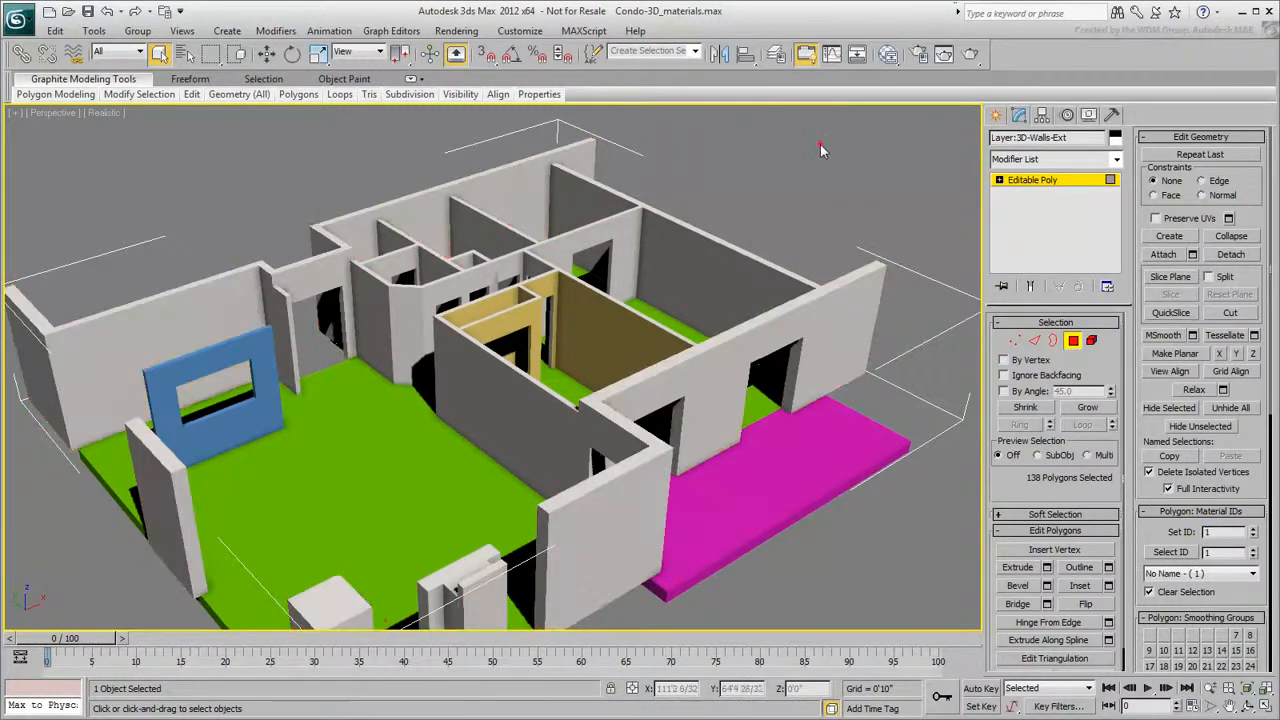
- Select the outer faces of the exterior walls along the front of the condo
click(865, 301)
ctrl+click(848, 338)
ctrl+click(783, 332)
ctrl+click(728, 361)
ctrl+click(731, 407)
ctrl+click(657, 388)
alt+middle_drag(655, 386, 562, 320)
ctrl+click(594, 303)
ctrl+click(590, 337)
ctrl+click(563, 300)
scroll(643, 262, up, 3)
ctrl+click(645, 254)
ctrl+click(641, 286)
ctrl+click(573, 273)
ctrl+click(528, 282)
alt+middle_drag(528, 282, 388, 329)
scroll(388, 329, up, 2)
ctrl+click(426, 408)
ctrl+click(428, 478)
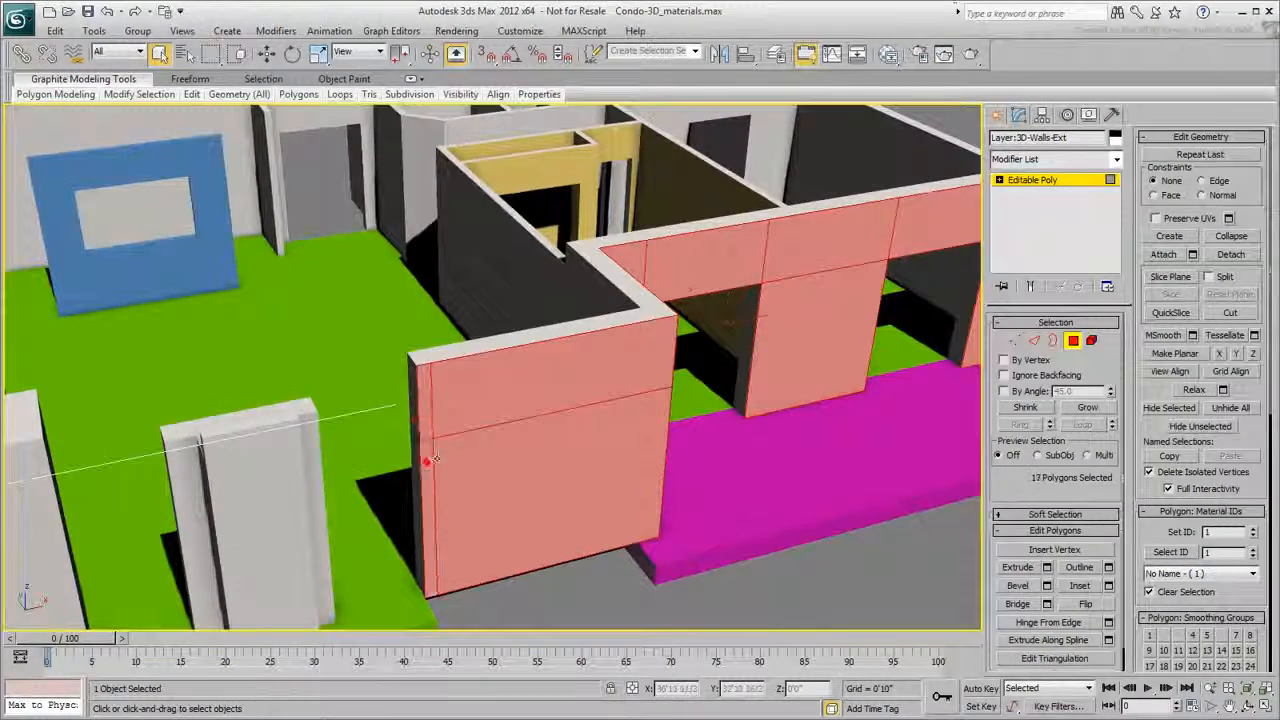
- Add the remaining outer exterior wall faces to the selection and set their material ID to 2
middle_drag(222, 462, 329, 341)
ctrl+click(374, 348)
ctrl+click(377, 412)
ctrl+click(124, 344)
ctrl+click(126, 424)
alt+middle_drag(126, 424, 580, 430)
scroll(334, 404, down, 4)
ctrl+click(588, 457)
ctrl+click(322, 355)
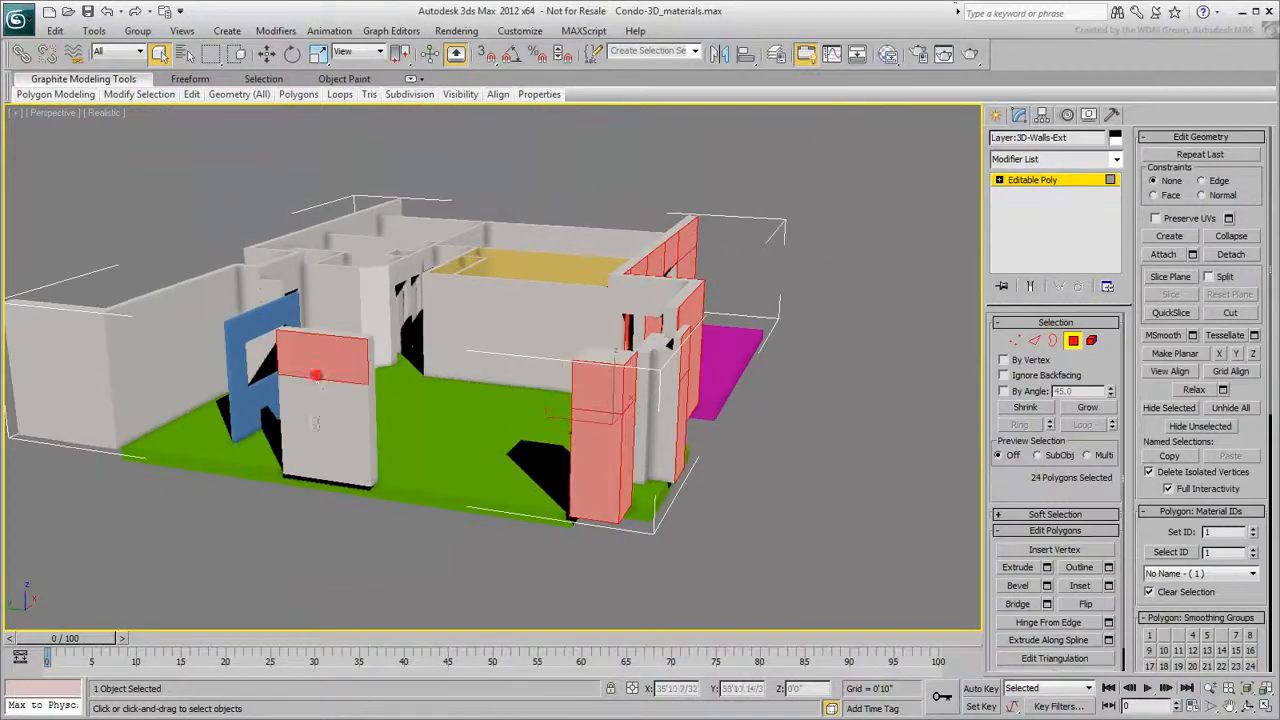
ctrl+click(322, 430)
ctrl+click(55, 330)
ctrl+click(55, 400)
ctrl+click(100, 330)
ctrl+click(103, 375)
middle_drag(380, 350, 329, 420)
click(1221, 532)
text(2)
key(Return)
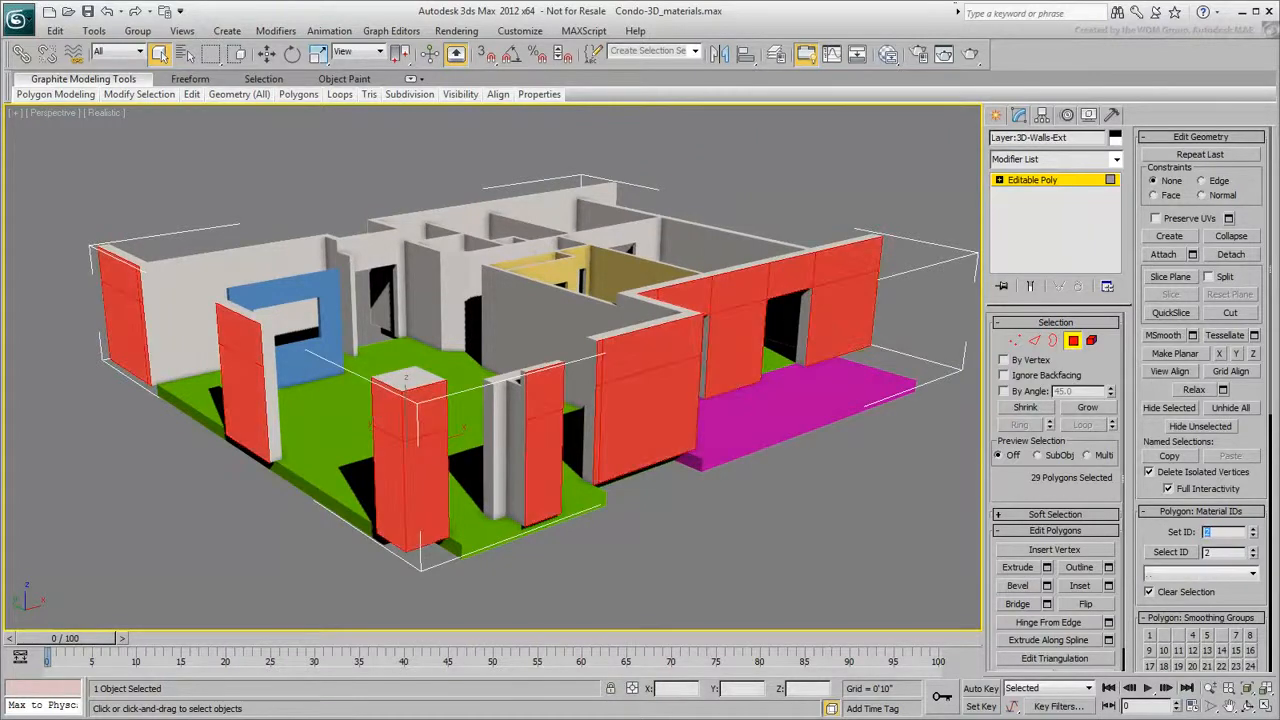
click(846, 554)
alt+middle_drag(846, 554, 728, 475)
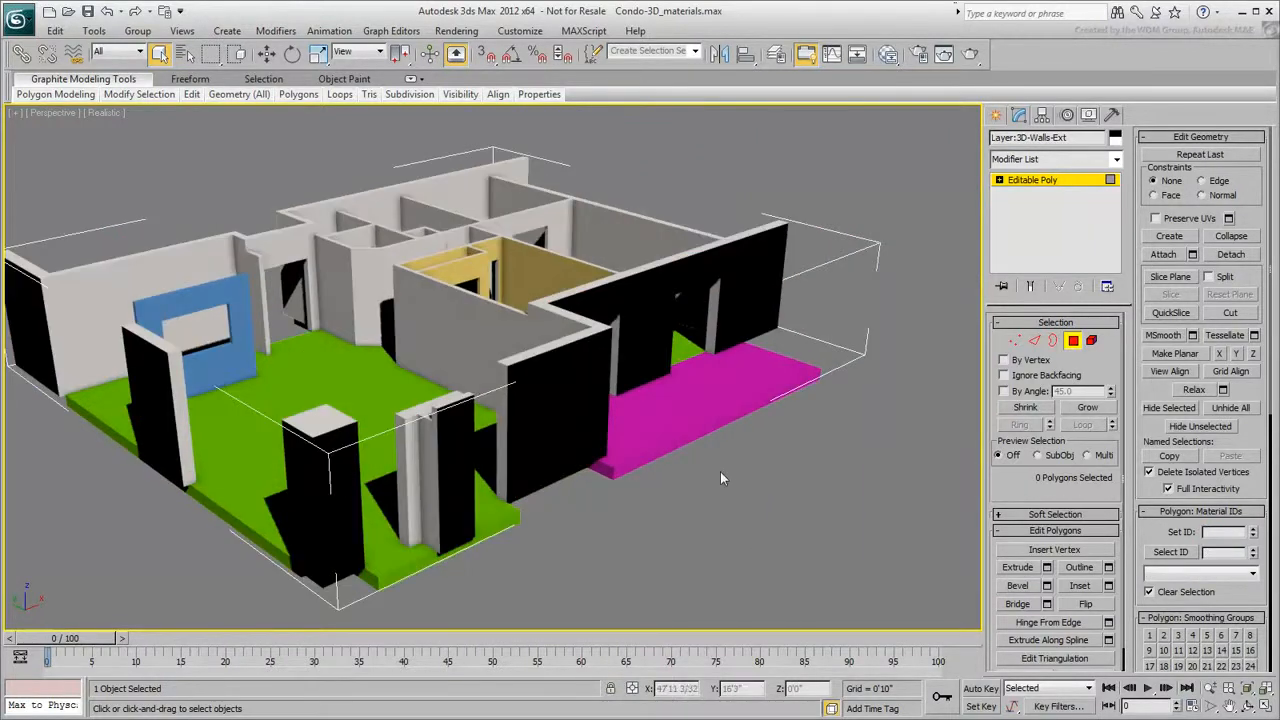
- Create a new Standard material and give its diffuse channel a bitmap using Brick_diff.jpg
click(888, 54)
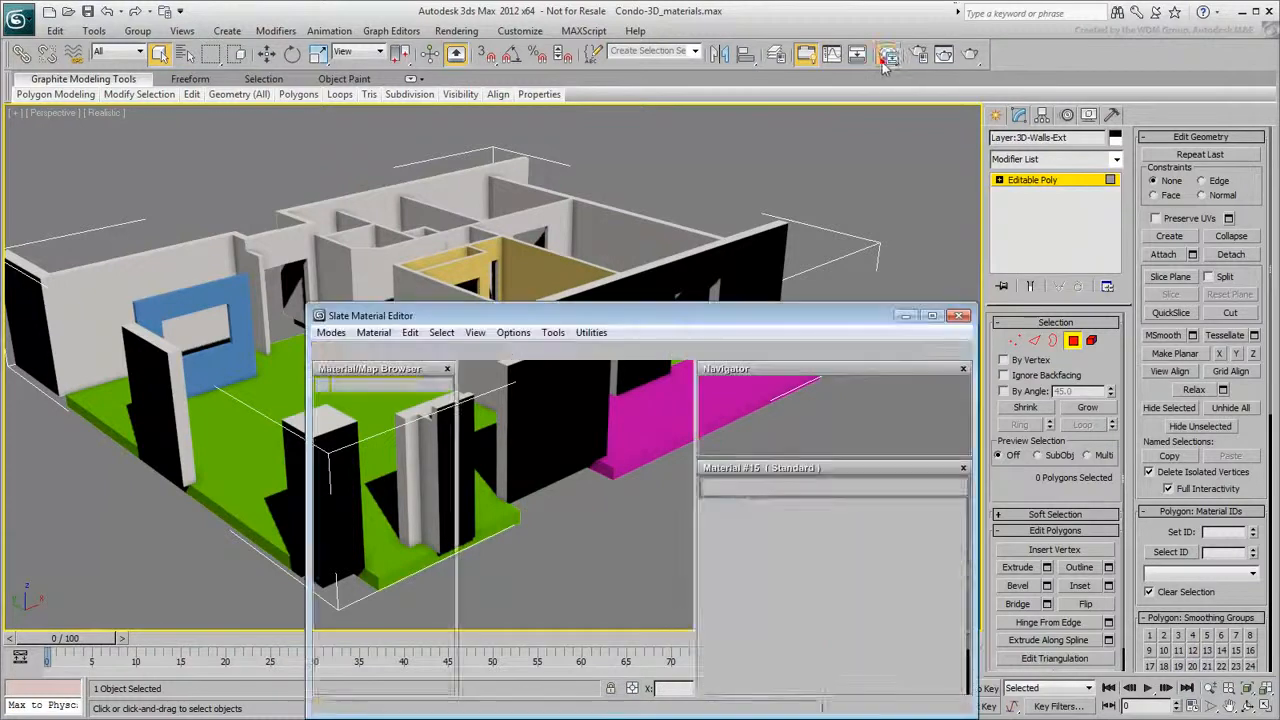
middle_drag(546, 629, 593, 573)
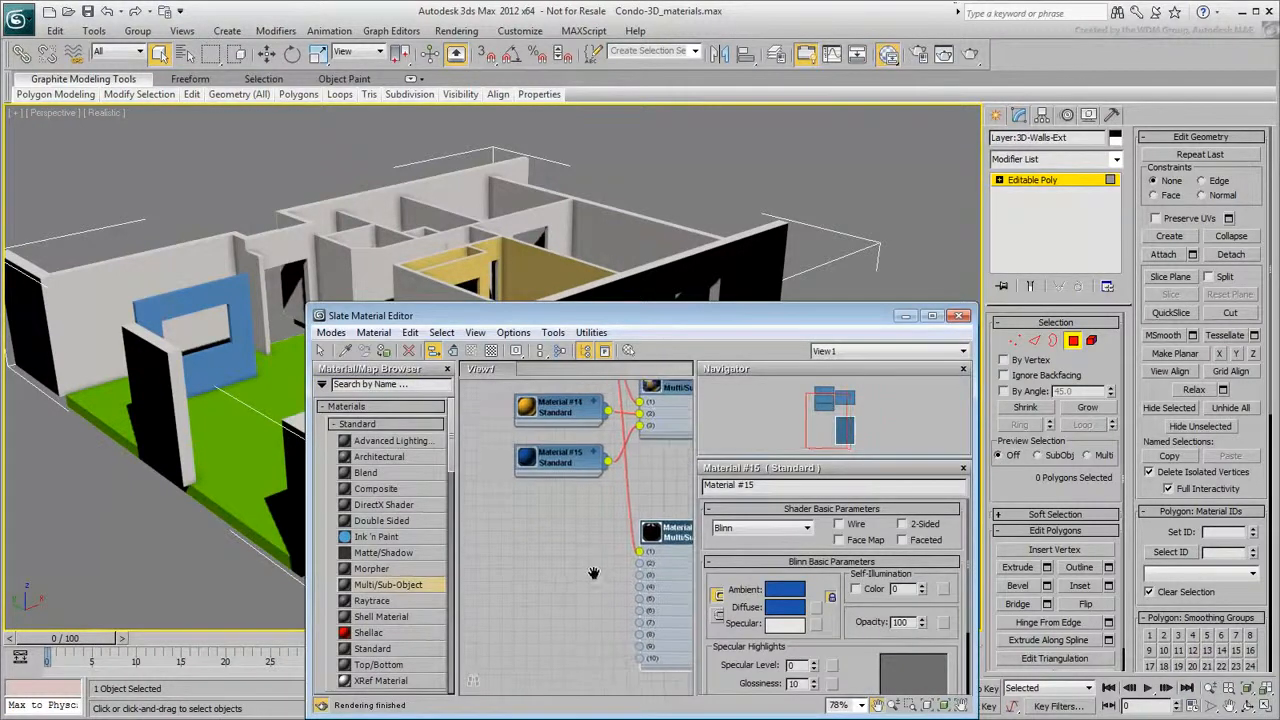
drag(372, 648, 497, 561)
click(528, 327)
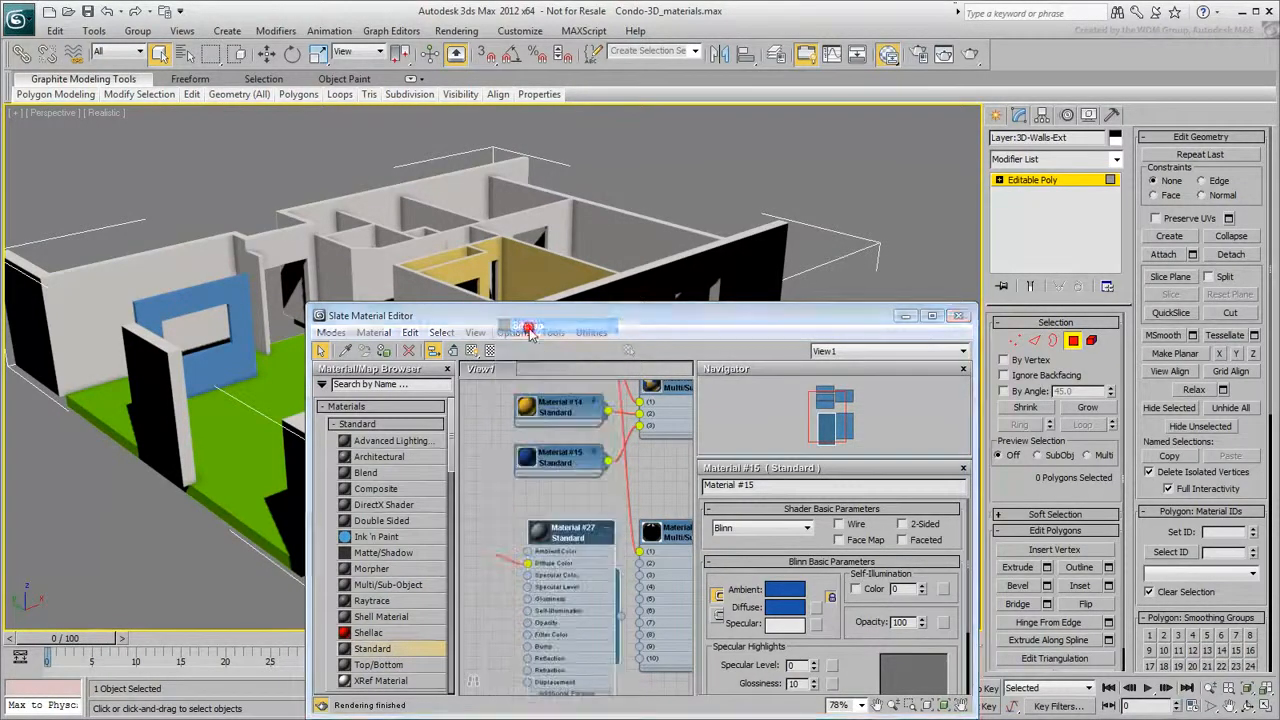
click(150, 135)
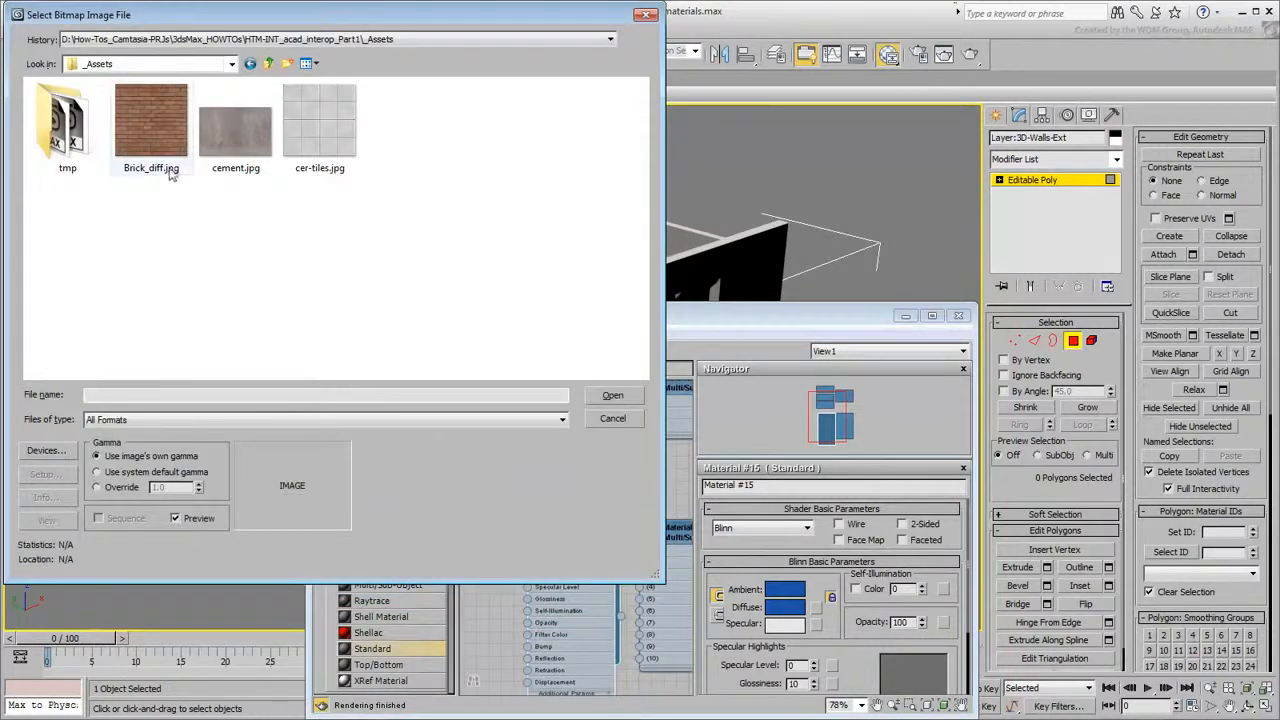
click(612, 395)
- Show the brick map in the viewport and wire the brick material into the exterior material's second slot
drag(512, 568, 450, 555)
drag(578, 535, 548, 537)
click(471, 351)
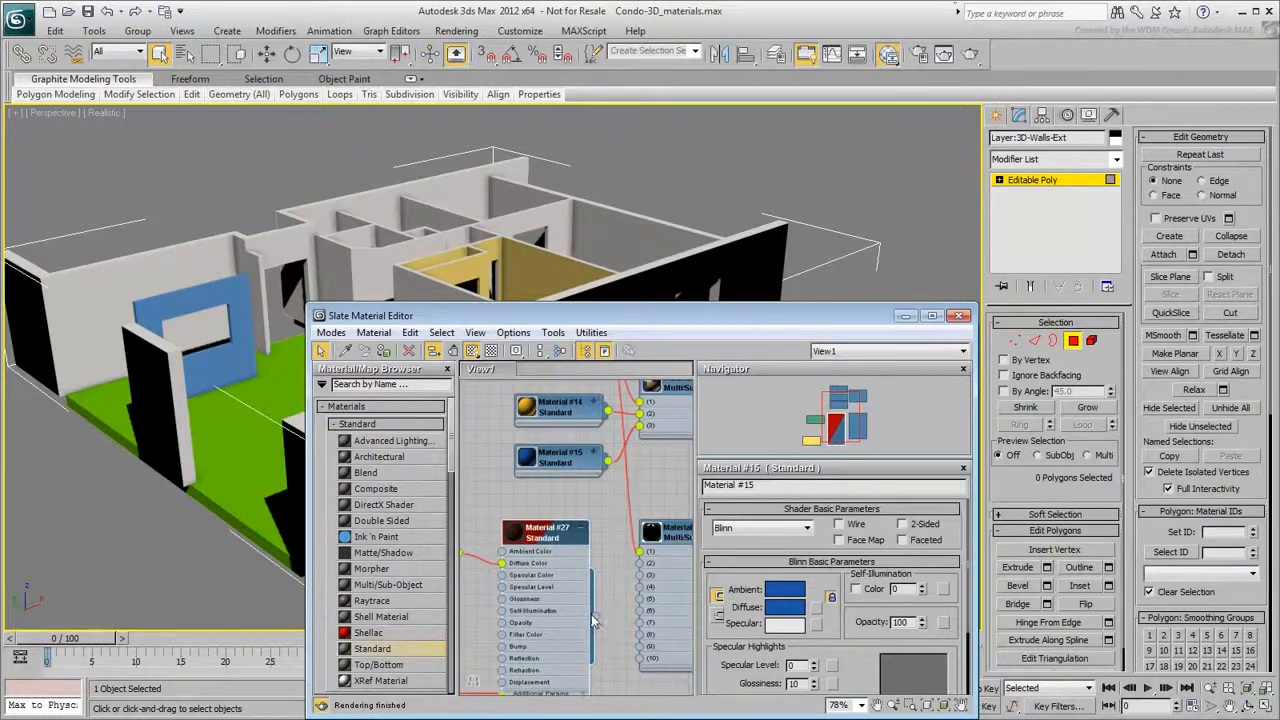
drag(607, 619, 640, 564)
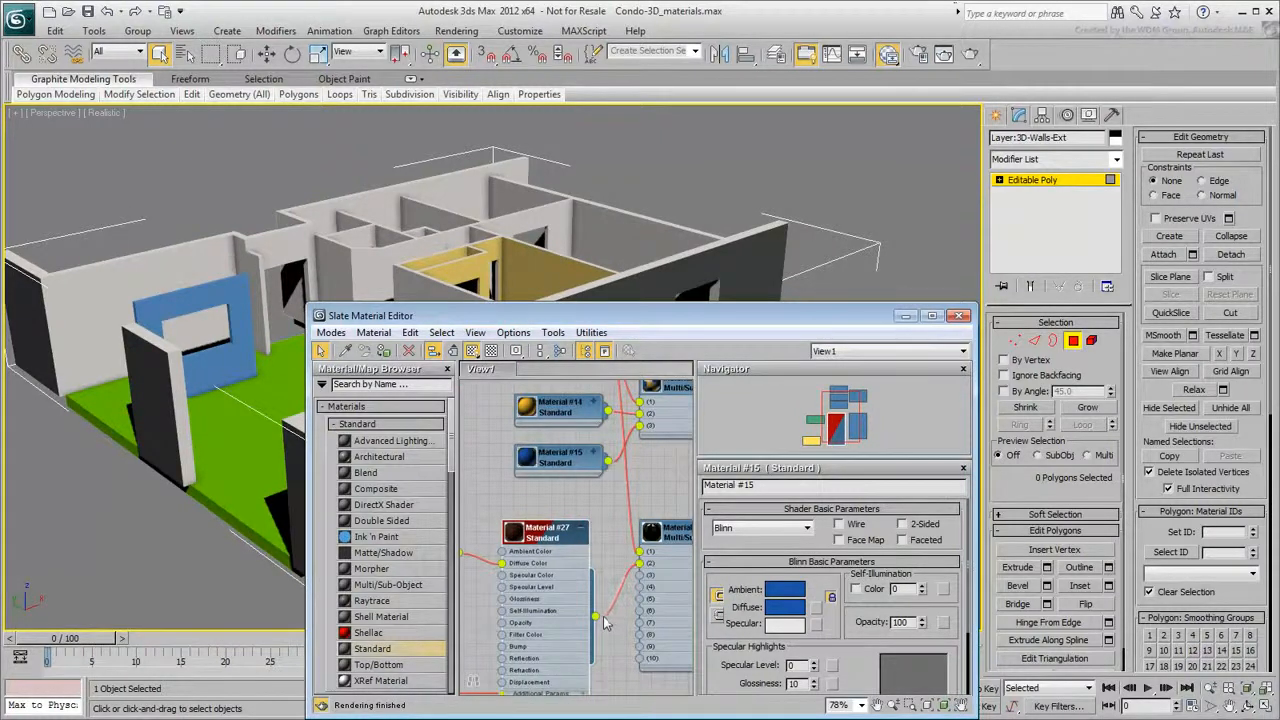
click(959, 316)
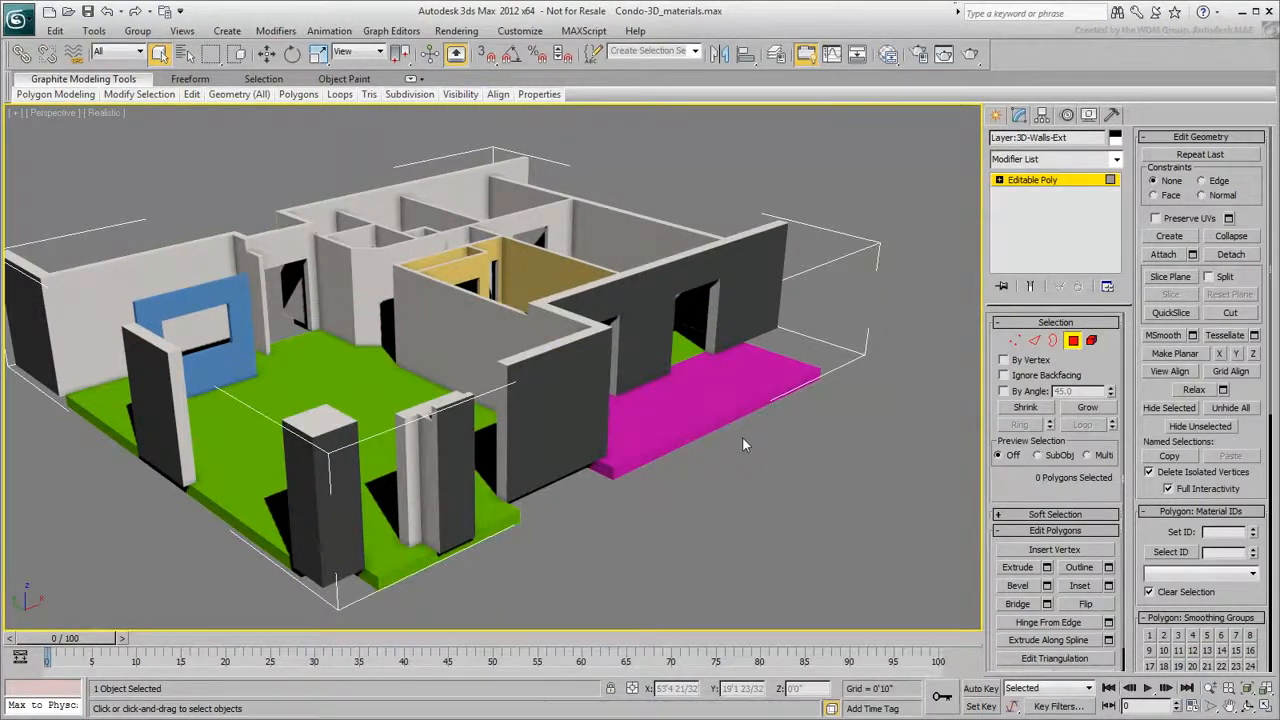
- Add a UVW Map modifier to the exterior walls and switch its mapping to Box
click(1075, 343)
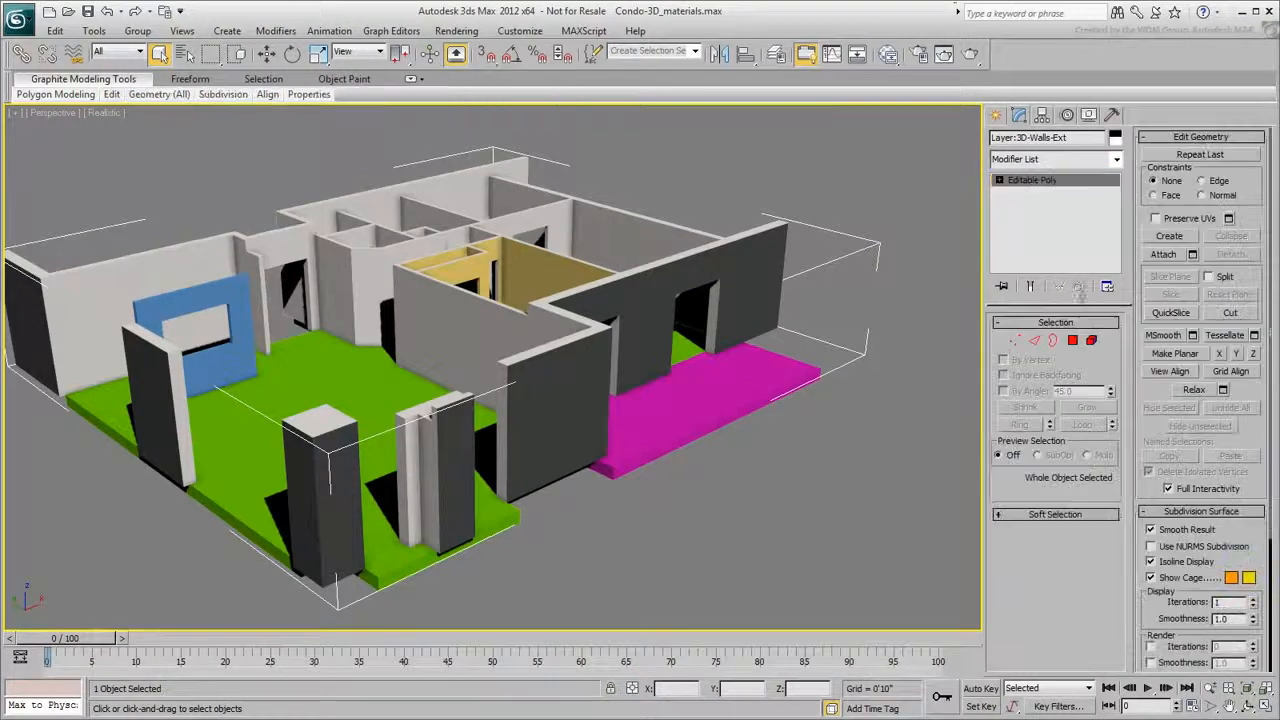
click(1070, 160)
drag(1117, 244, 1119, 640)
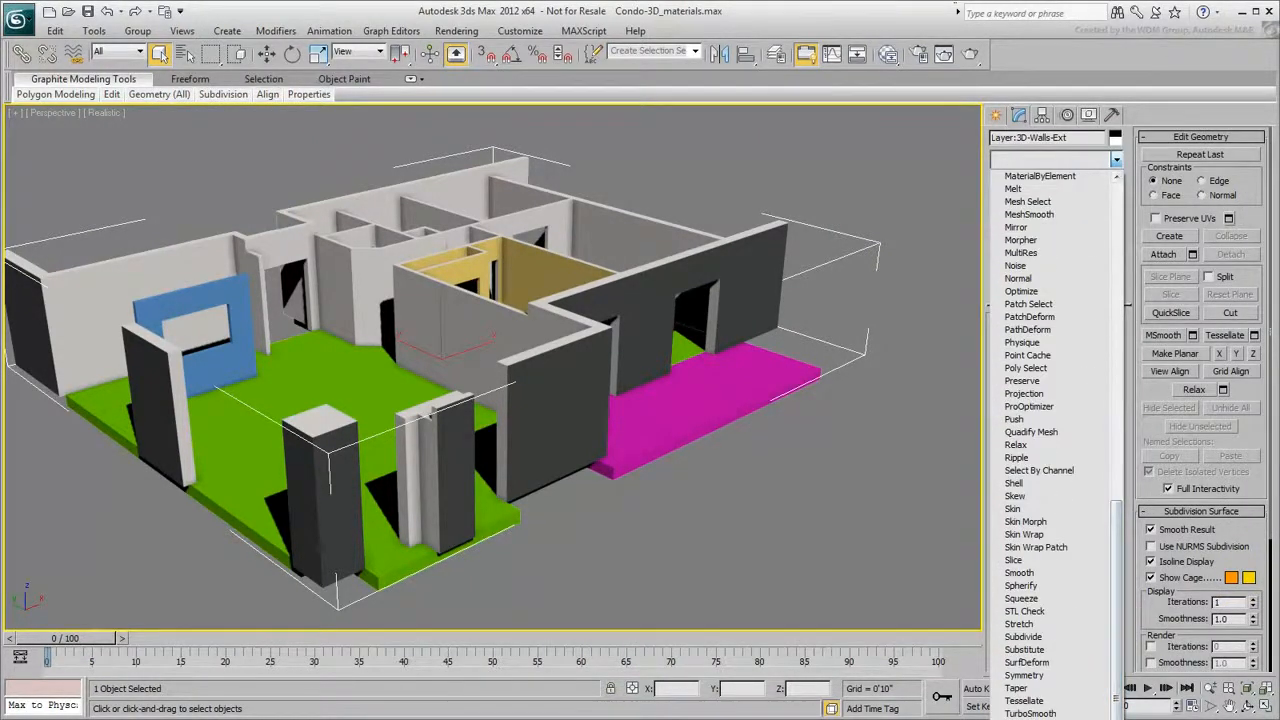
click(1028, 719)
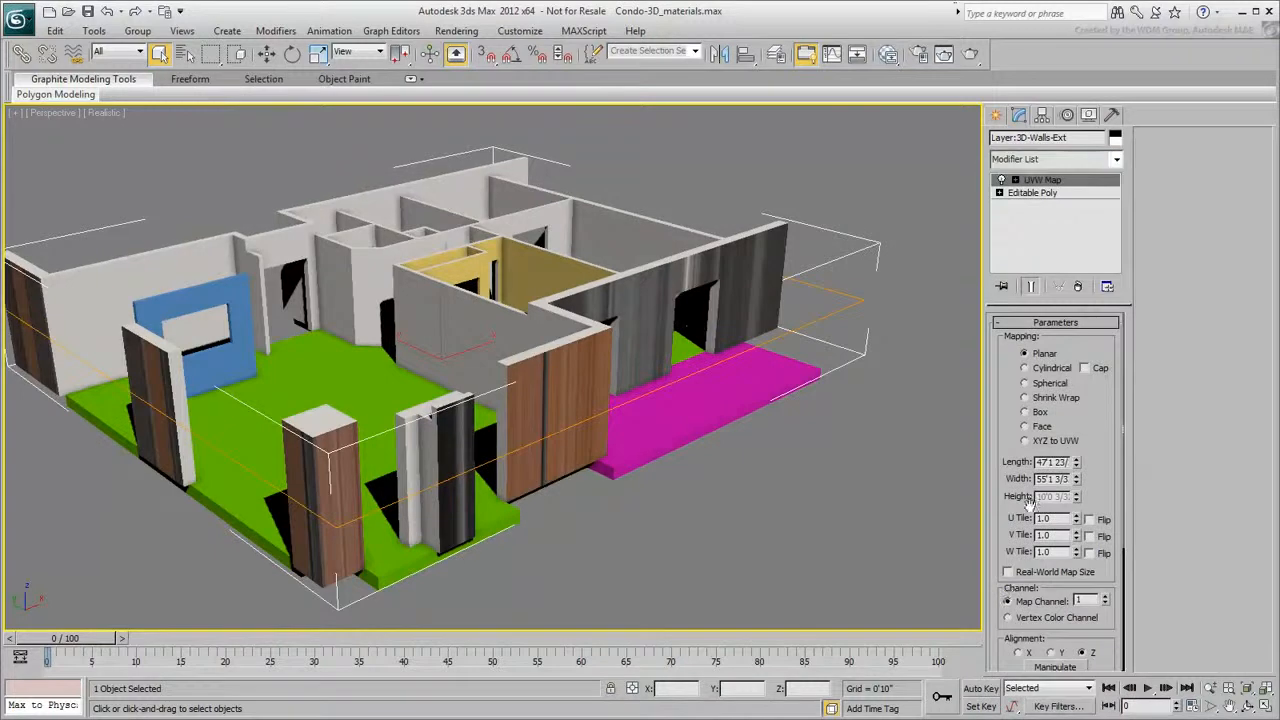
click(1026, 412)
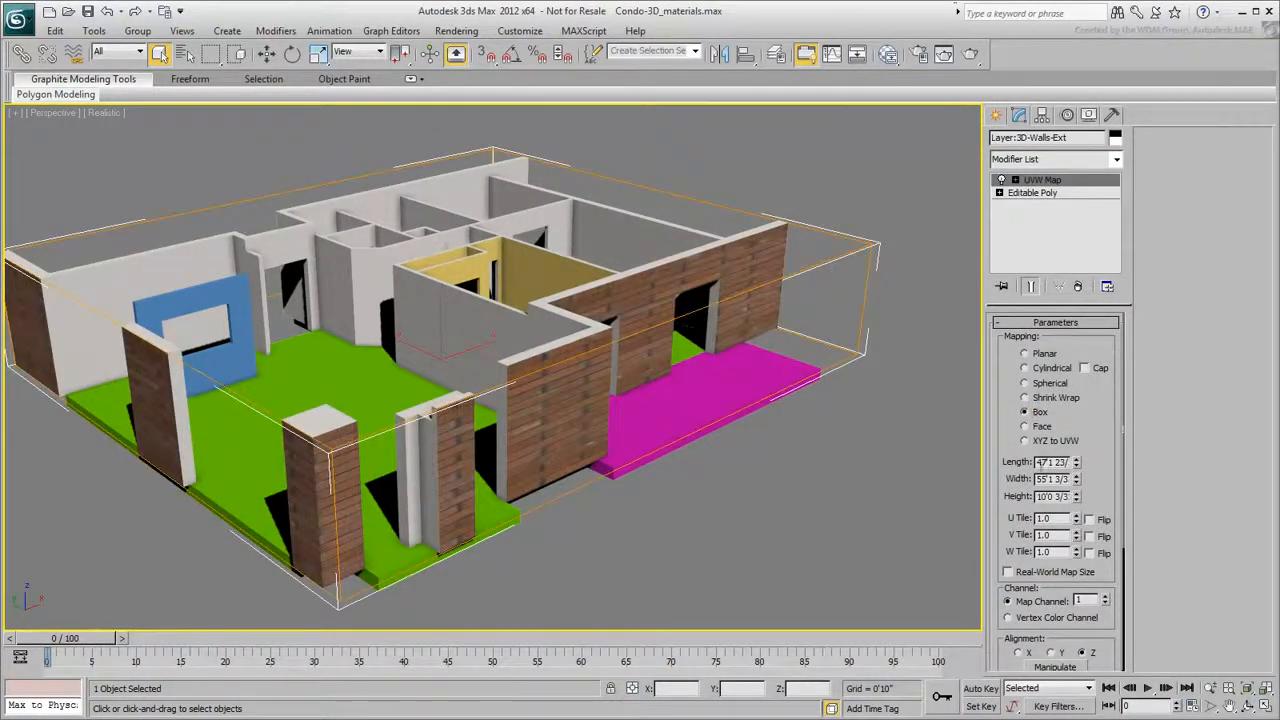
- Set the UVW Map's length, width and height to 4' each
drag(1038, 462, 1090, 463)
text(4)
key(Tab)
text(4)
key(Tab)
text(4)
key(Return)
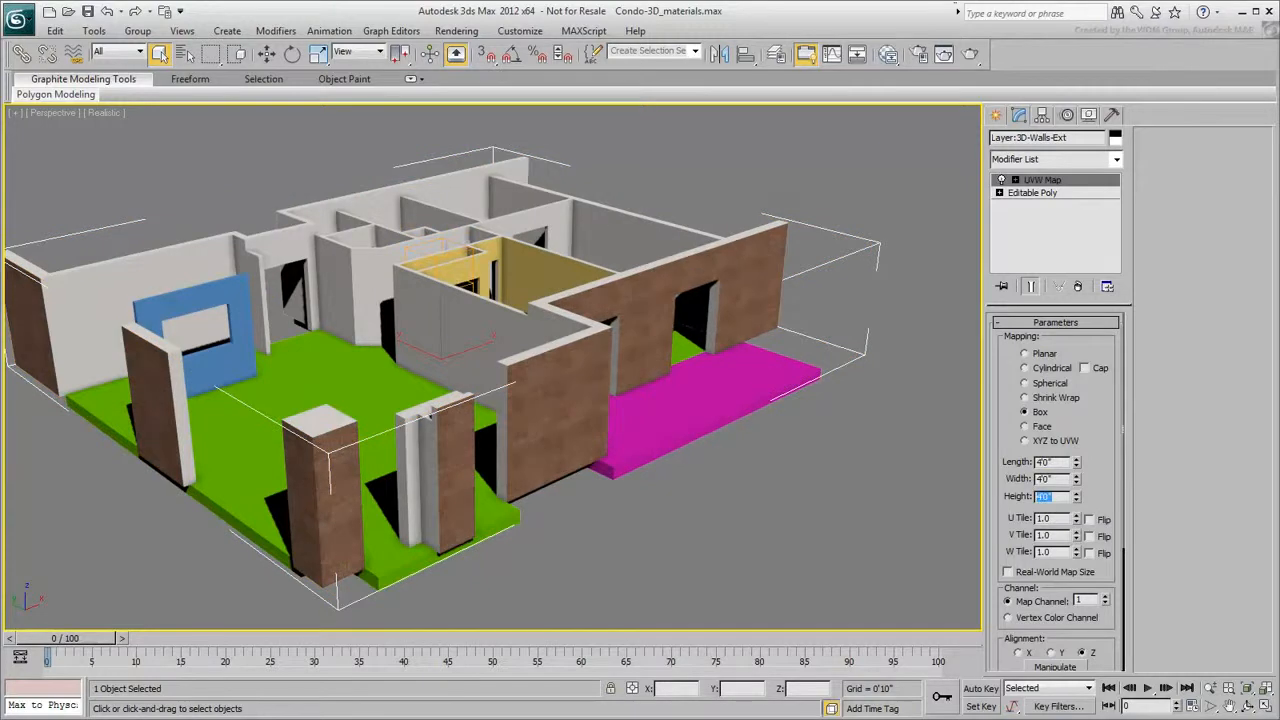
scroll(599, 343, up, 5)
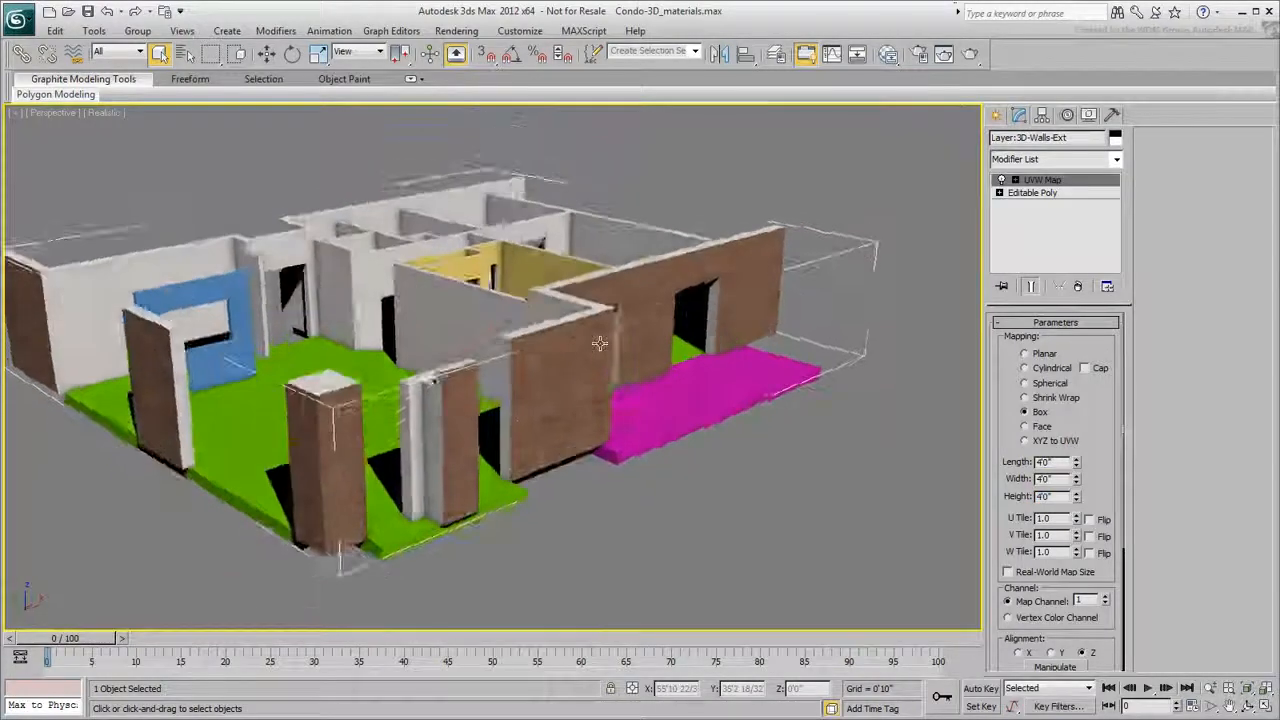
scroll(599, 343, up, 6)
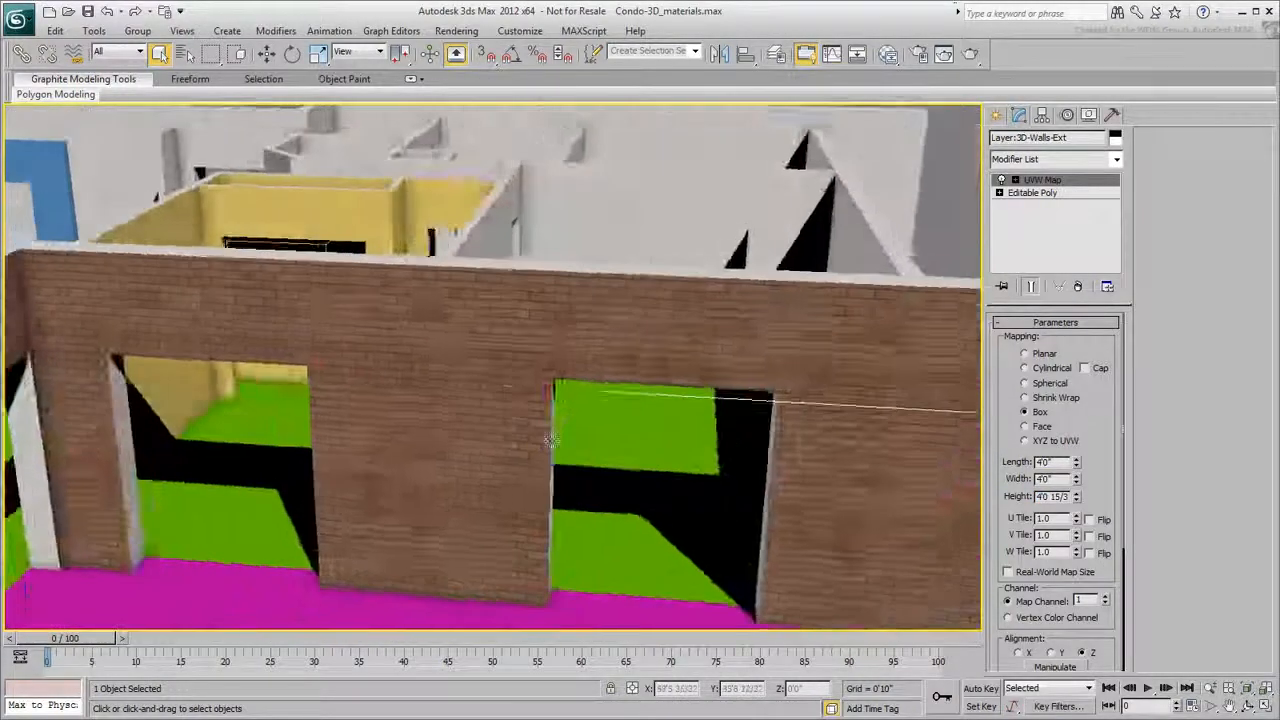
- Inspect the exterior wall polygons above the interior doorway at polygon level
alt+middle_drag(551, 441, 703, 409)
scroll(703, 409, down, 4)
alt+middle_drag(683, 454, 688, 459)
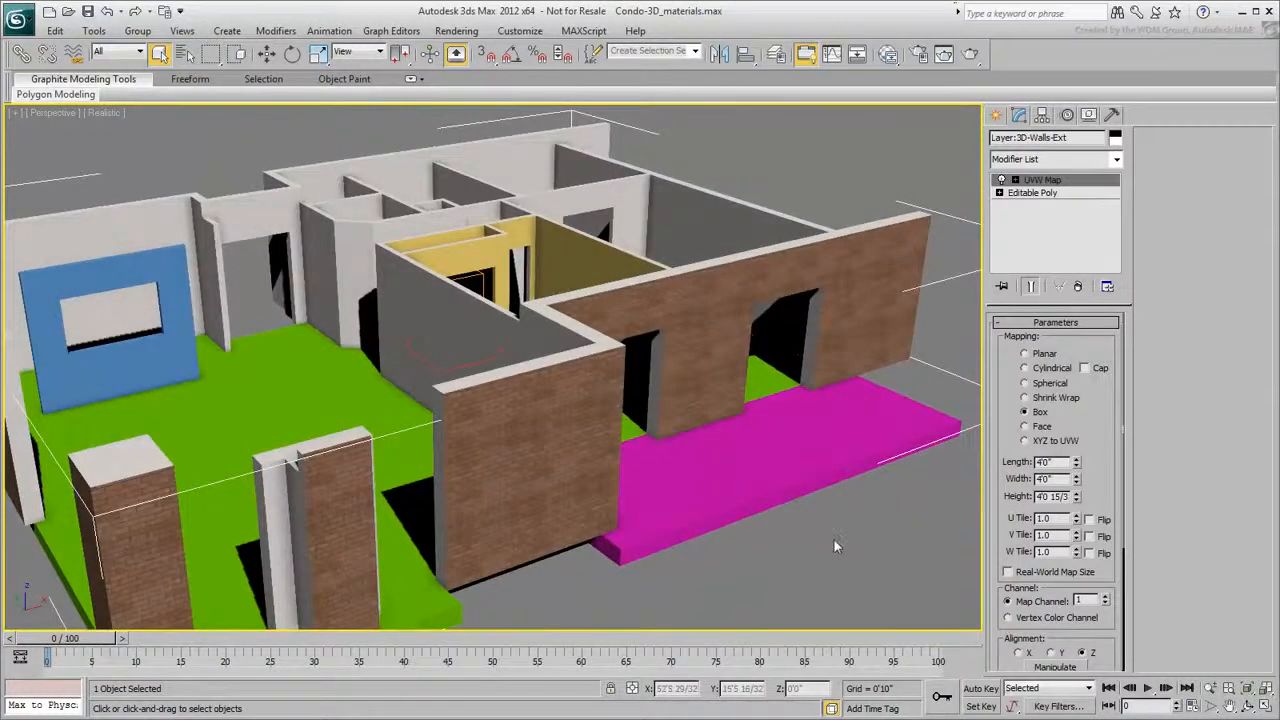
alt+middle_drag(540, 422, 664, 443)
scroll(634, 459, up, 3)
scroll(664, 450, up, 2)
click(998, 193)
click(1031, 244)
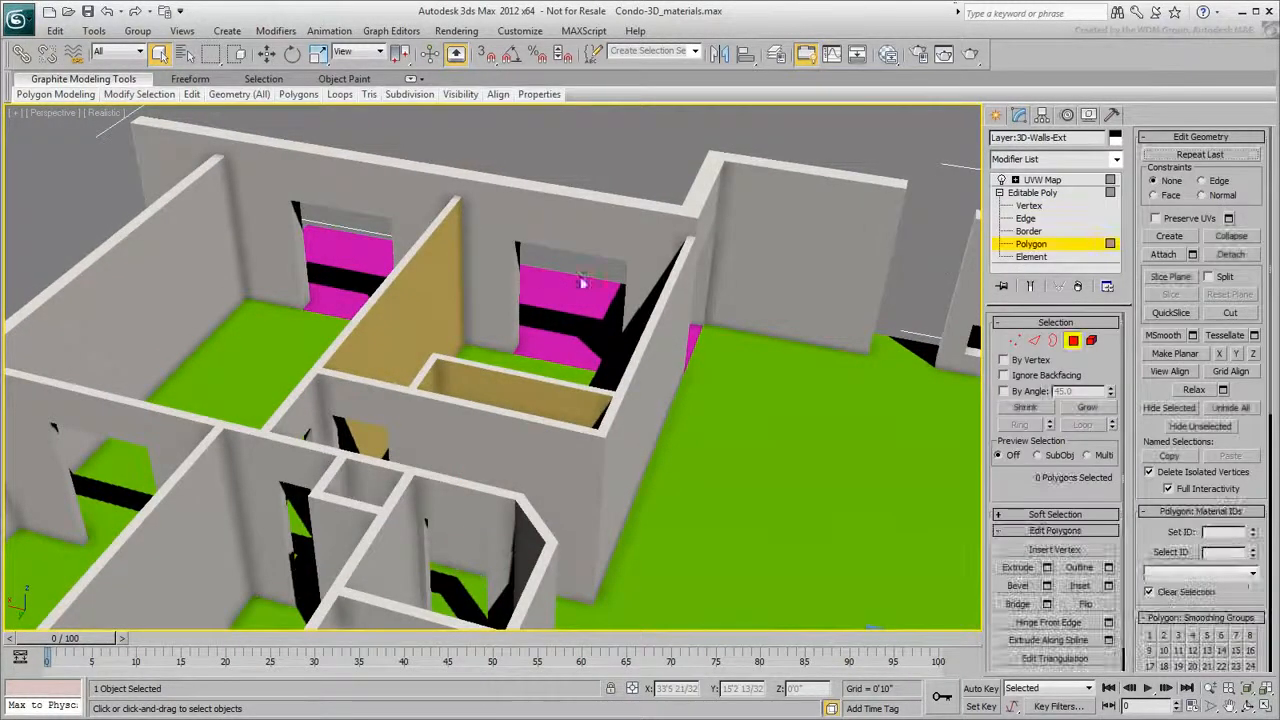
click(487, 248)
click(492, 220)
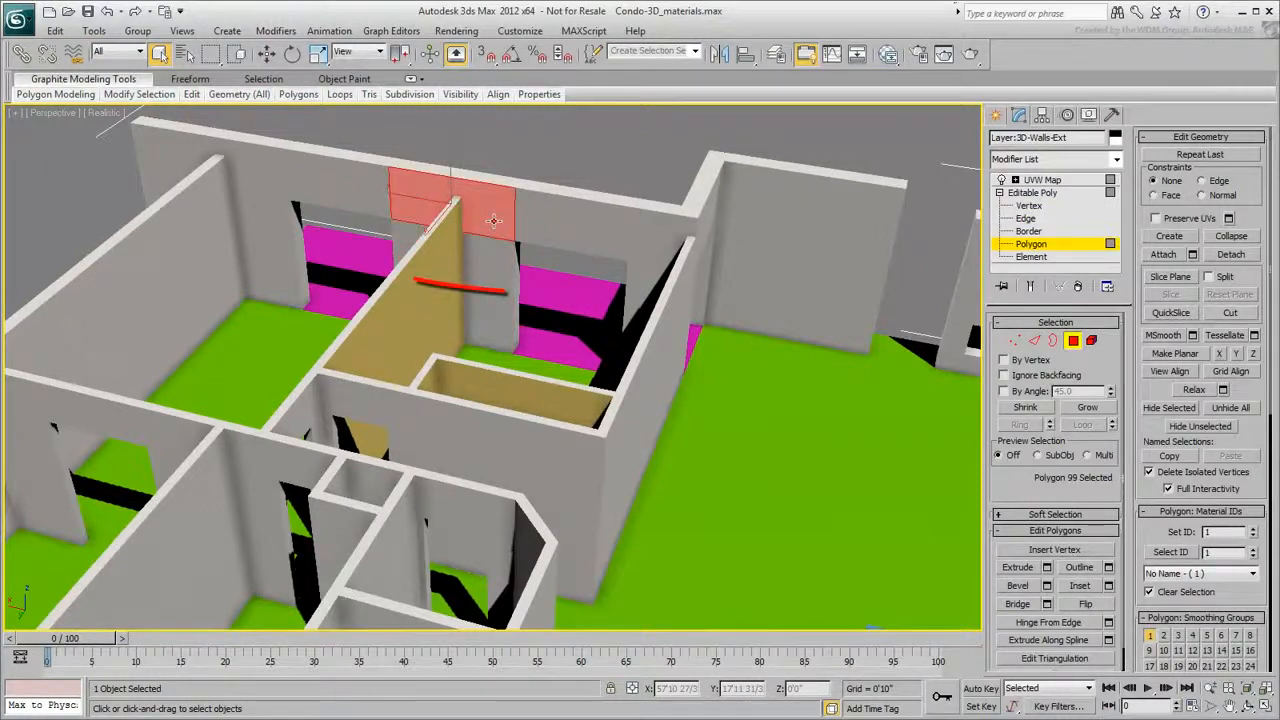
click(490, 252)
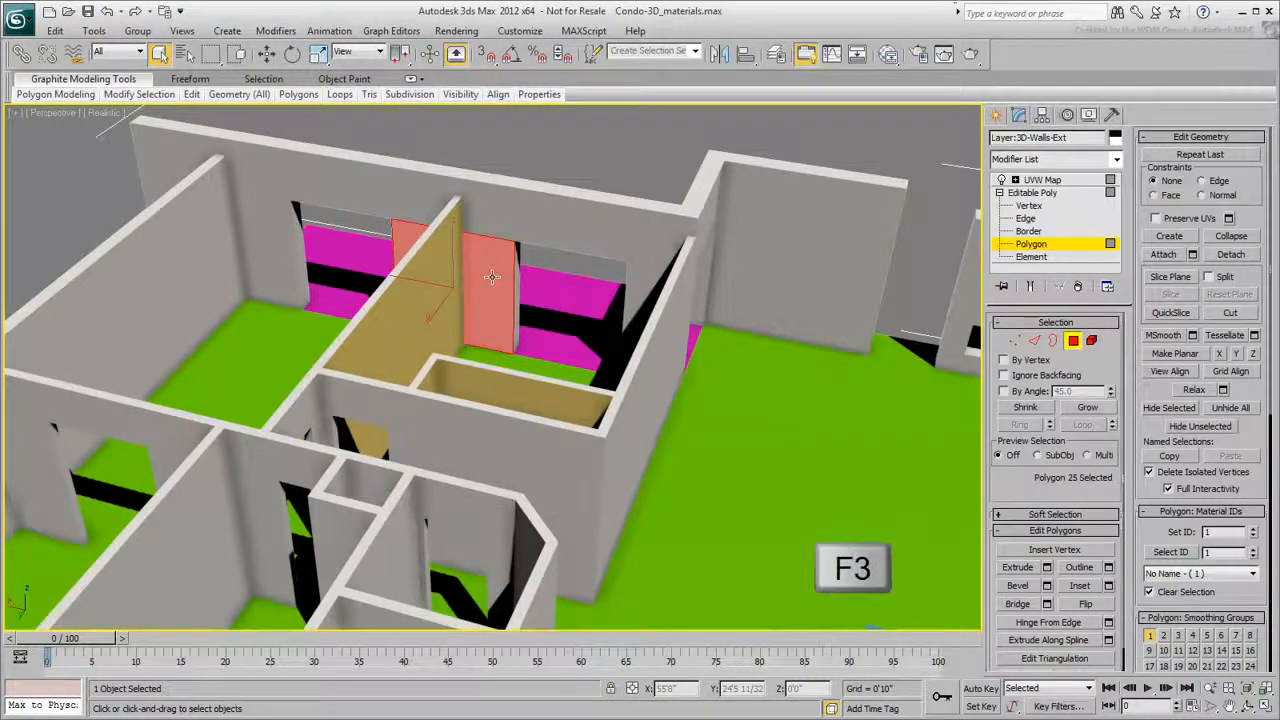
- Connect the six selected edges across the wall above the doorway with one segment, sliding it to 13
key(F3)
middle_drag(489, 272, 565, 320)
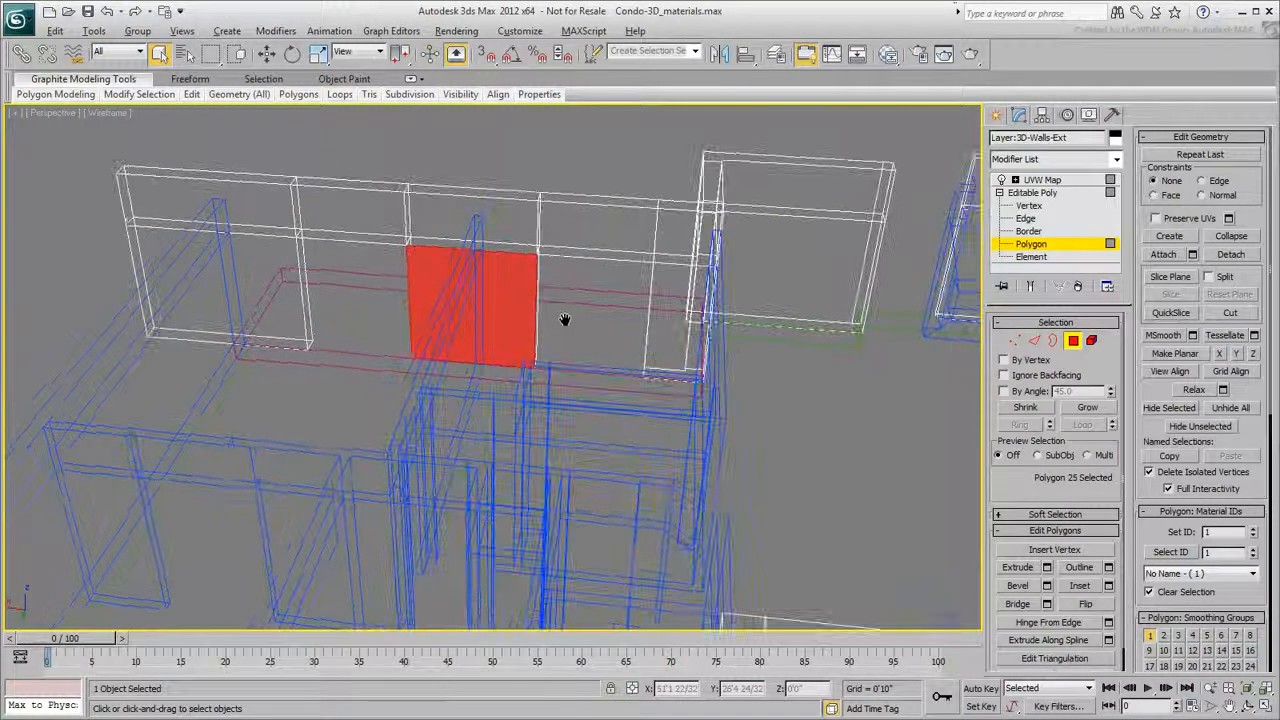
key(2)
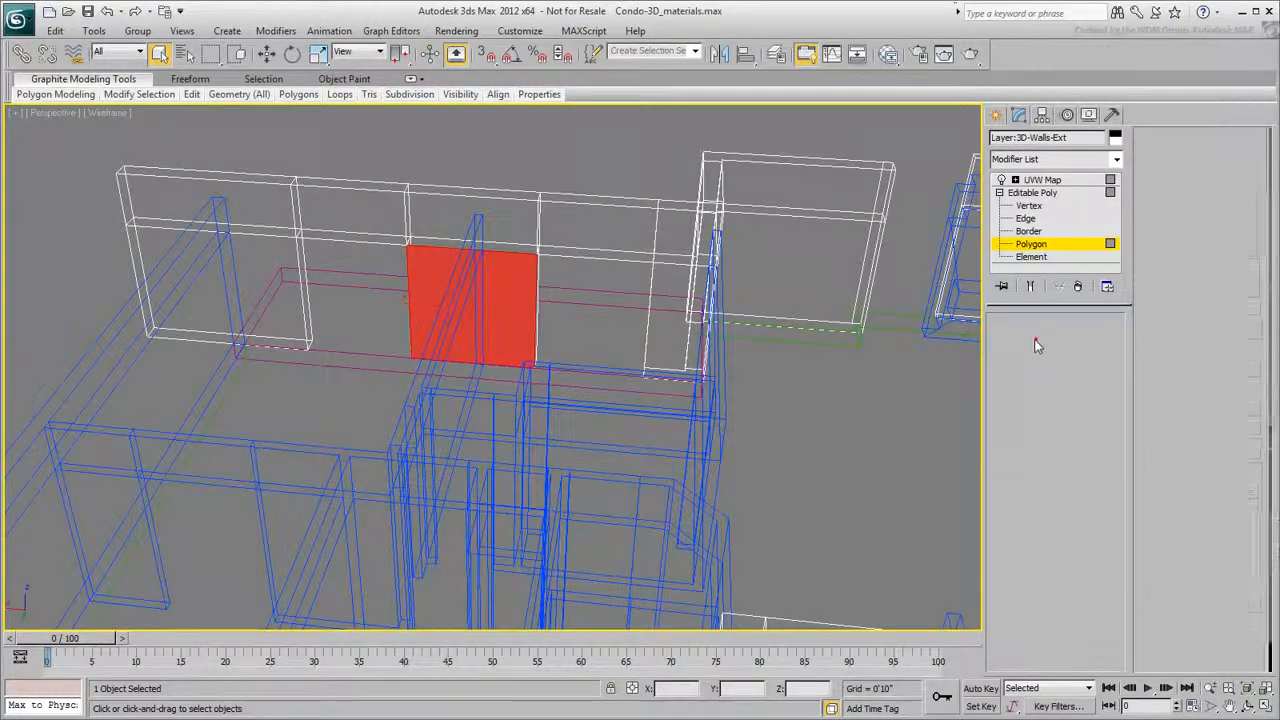
drag(500, 160, 462, 415)
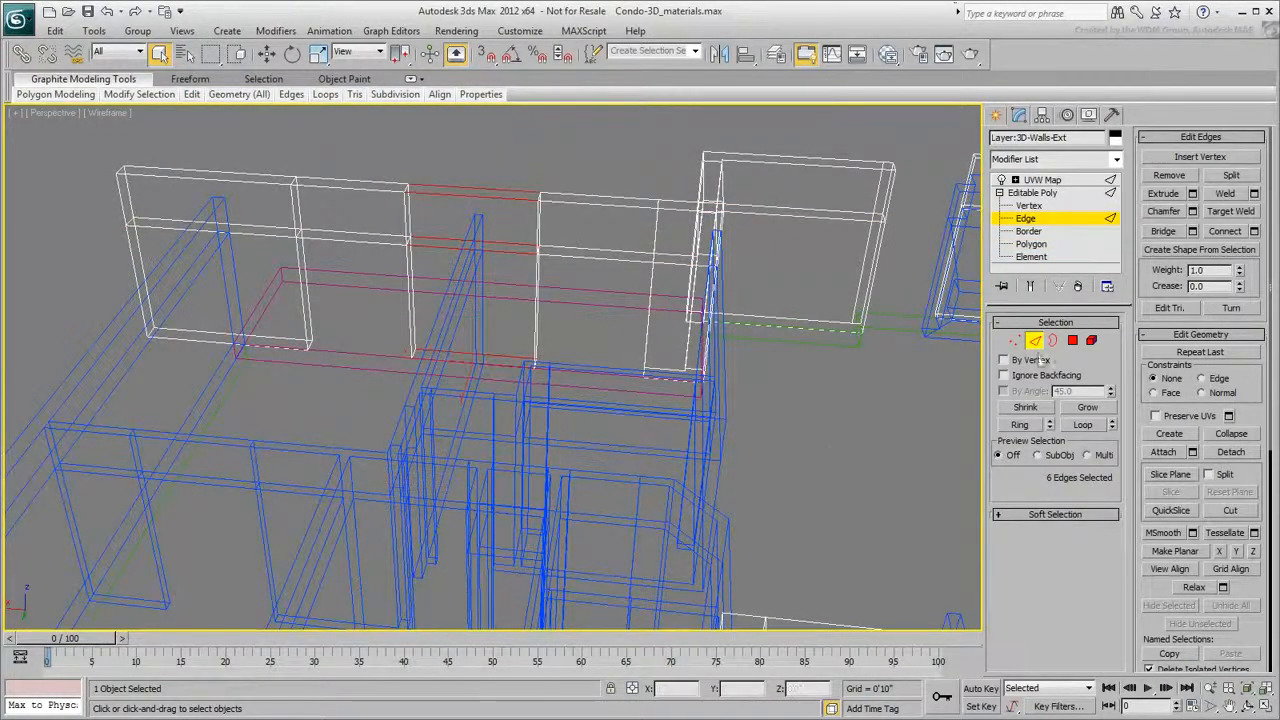
click(1256, 238)
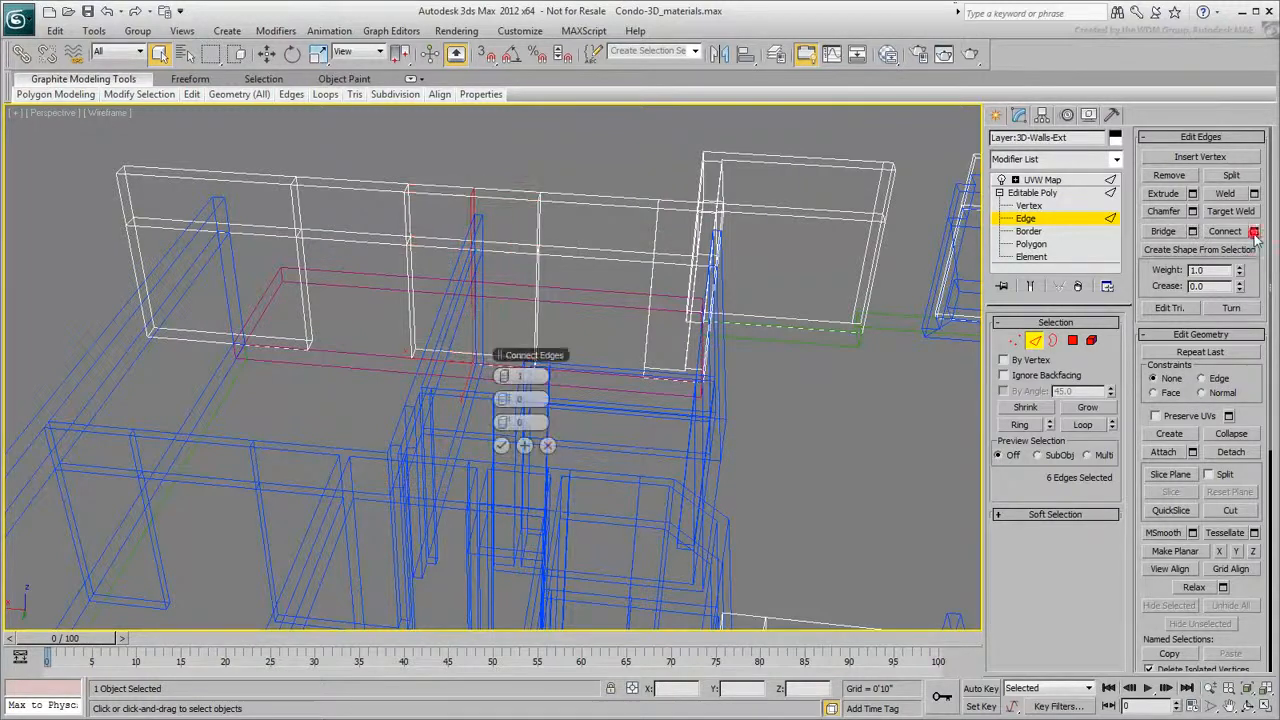
mouse_move(715, 376)
alt+middle_down()
mouse_move(743, 363)
mouse_move(732, 365)
alt+middle_up()
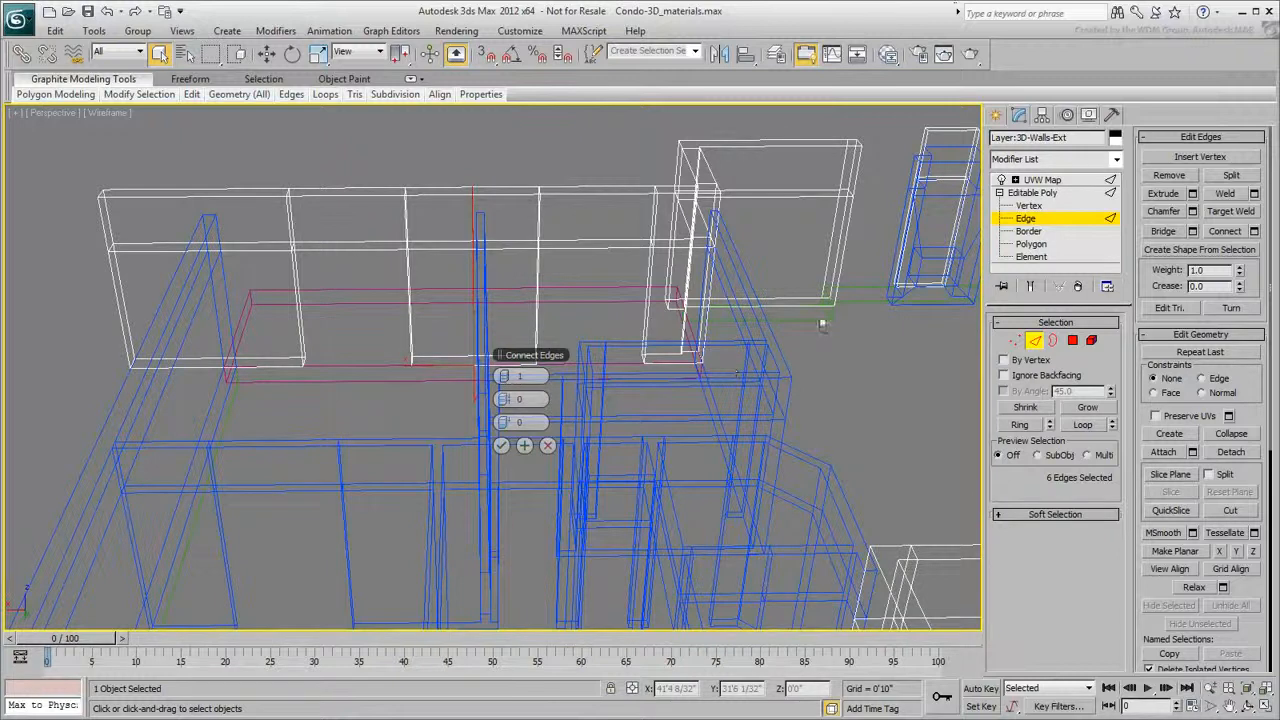
drag(512, 425, 557, 422)
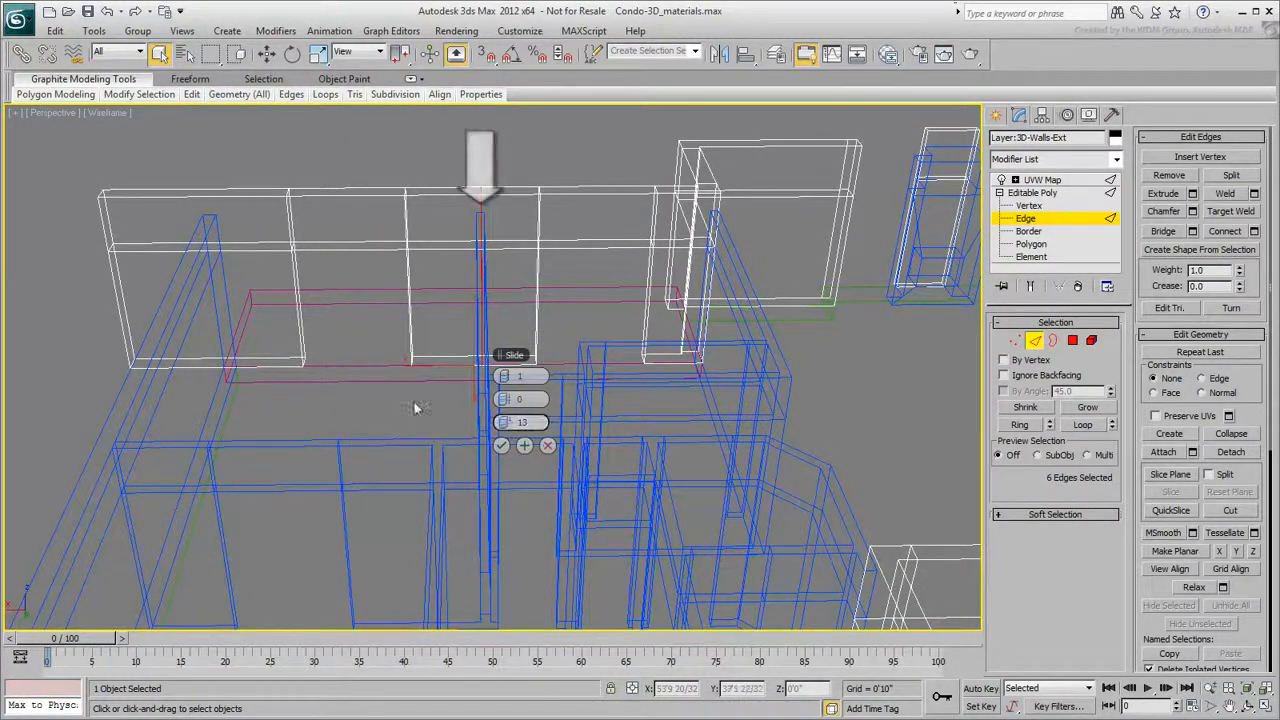
alt+middle_drag(409, 412, 492, 418)
key(F3)
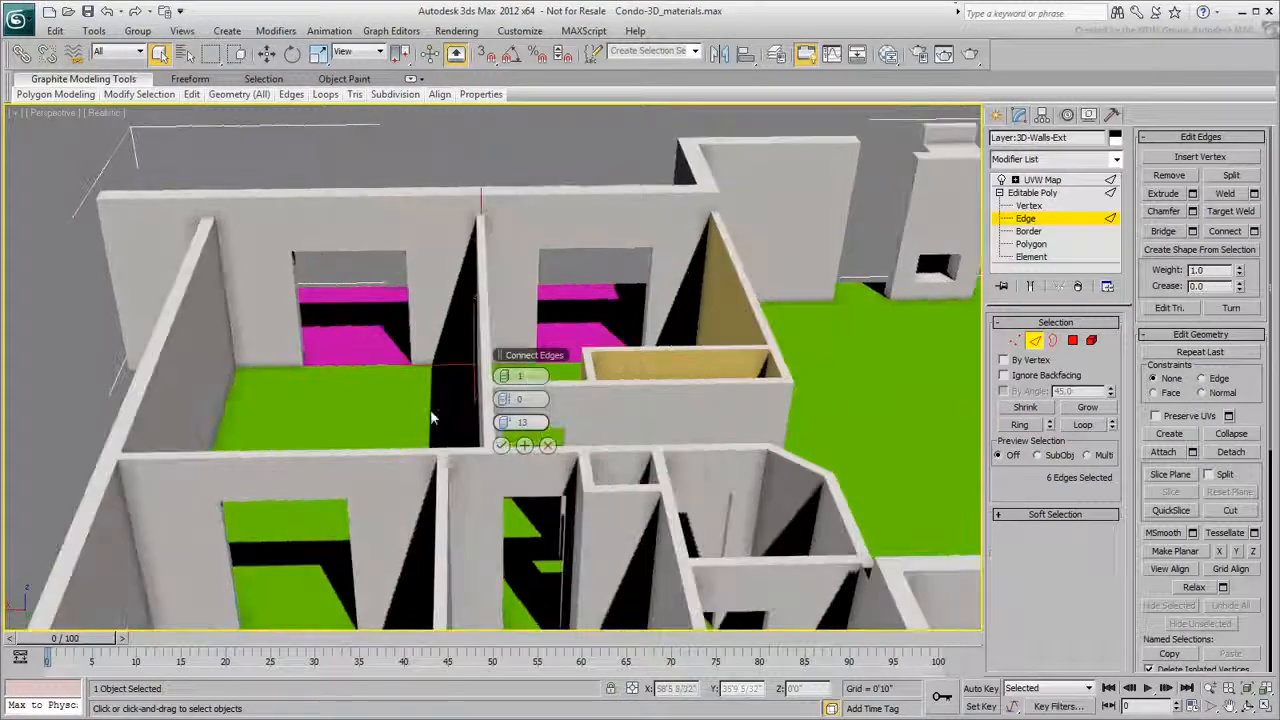
click(500, 445)
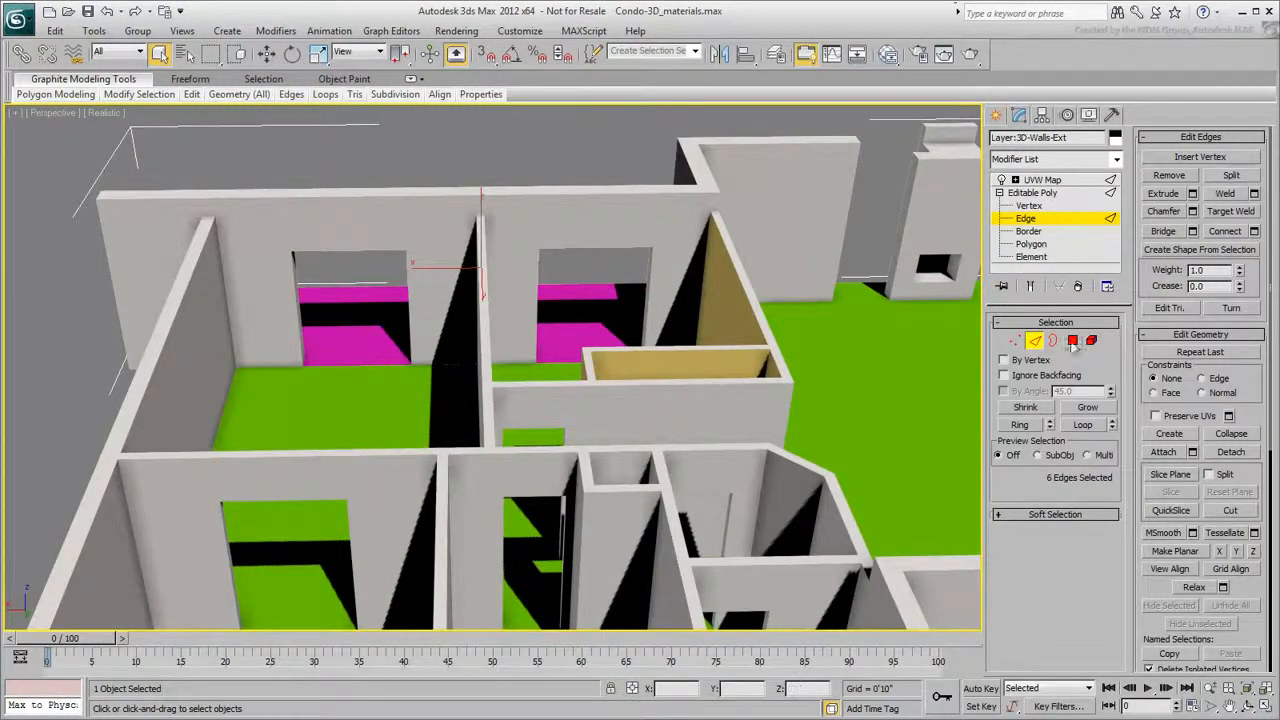
- Select the five wall polygons above the interior doorway and set their material ID to 3
click(1073, 341)
alt+middle_drag(655, 396, 560, 300)
click(513, 245)
ctrl+click(513, 277)
ctrl+click(553, 247)
ctrl+click(664, 263)
ctrl+click(664, 306)
alt+middle_drag(652, 316, 646, 354)
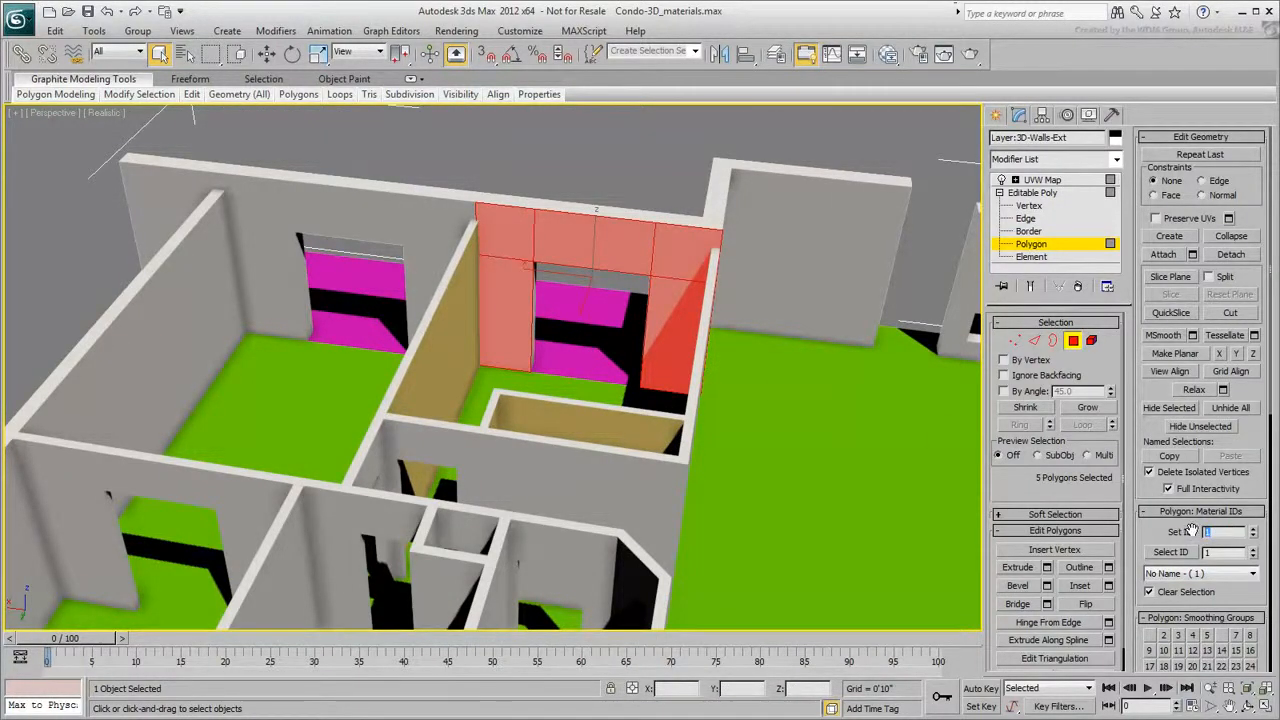
text(3)
key(Return)
click(845, 448)
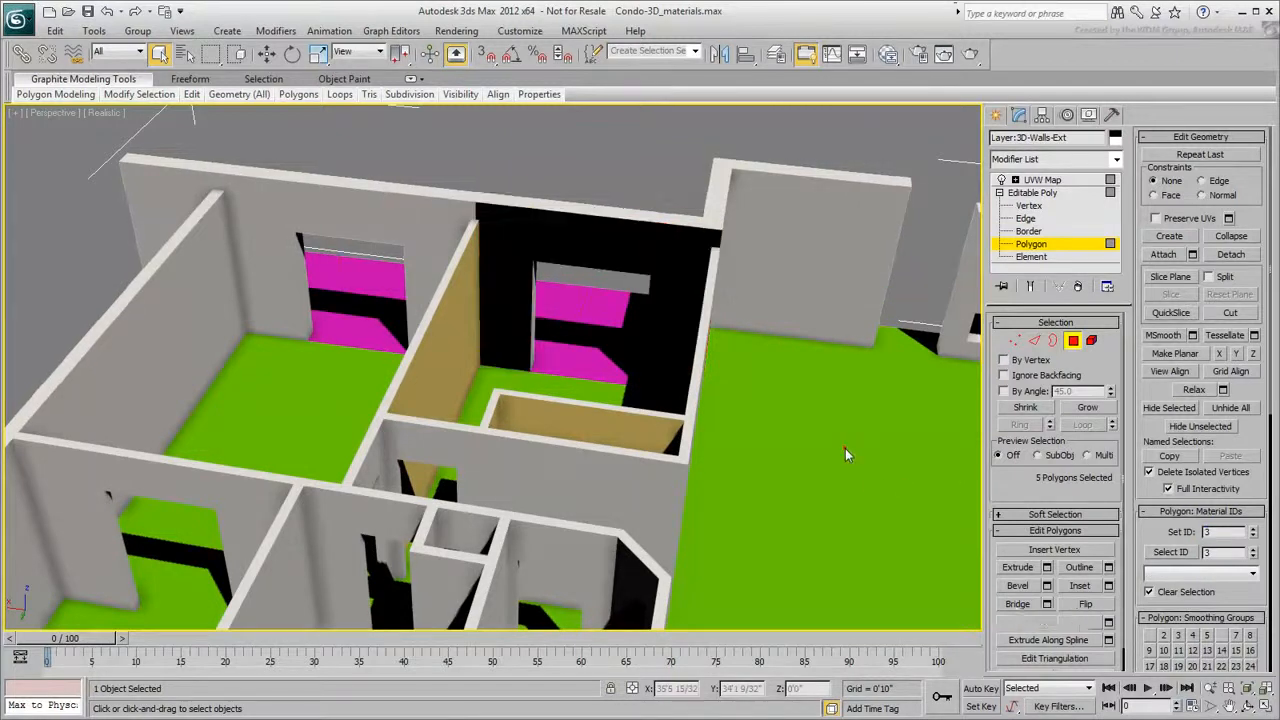
- Open the Slate Material Editor and wire Material #14 into the exterior Multi/Sub-Object material's third slot
alt+middle_drag(863, 430, 818, 437)
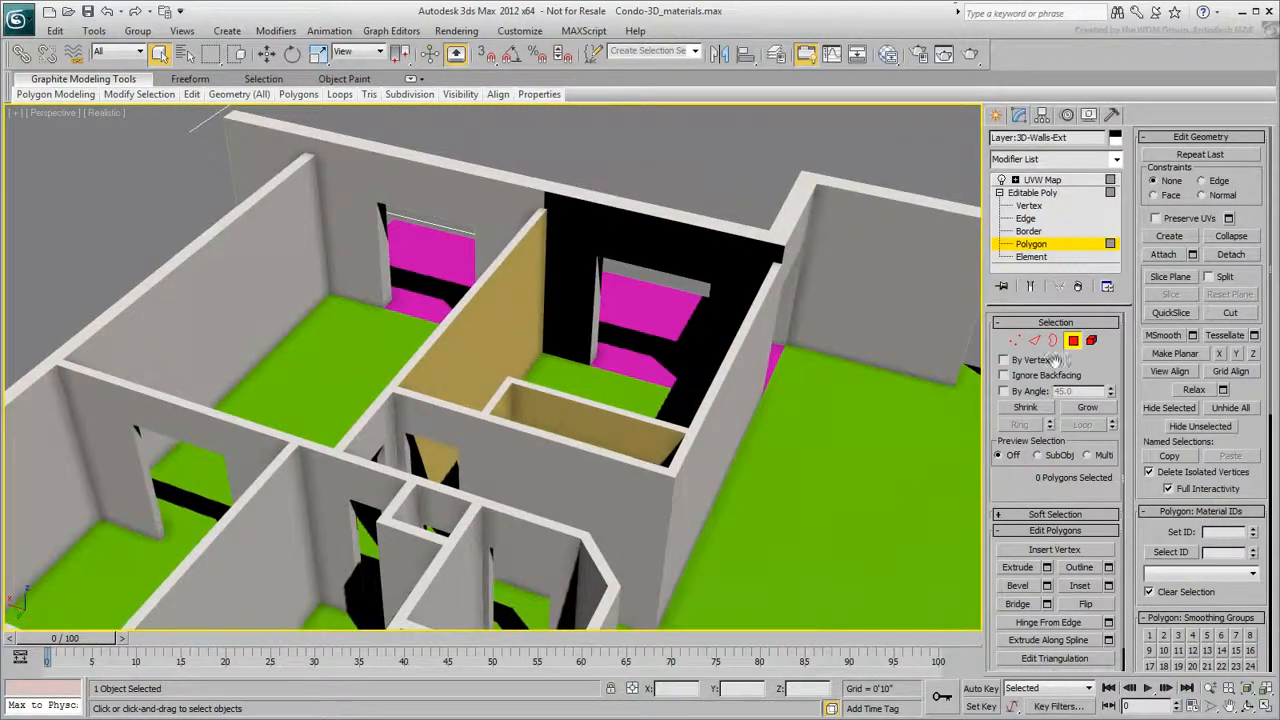
click(1077, 347)
click(1046, 181)
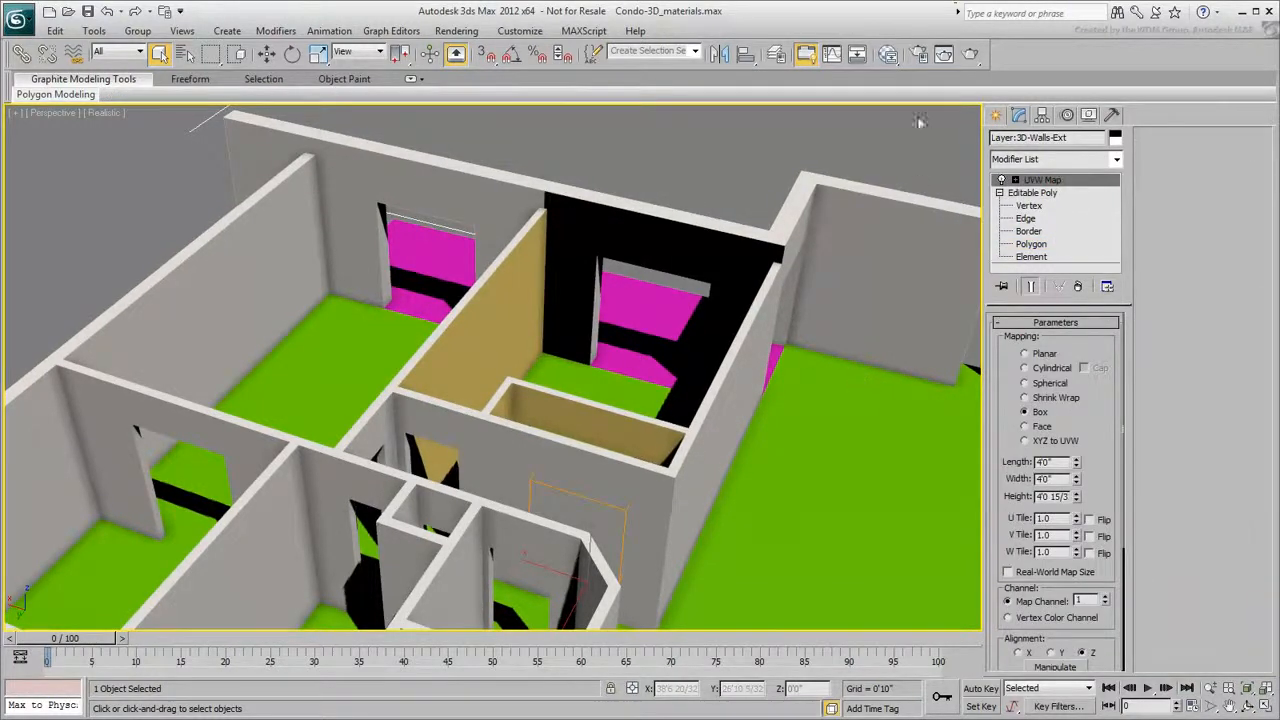
click(888, 53)
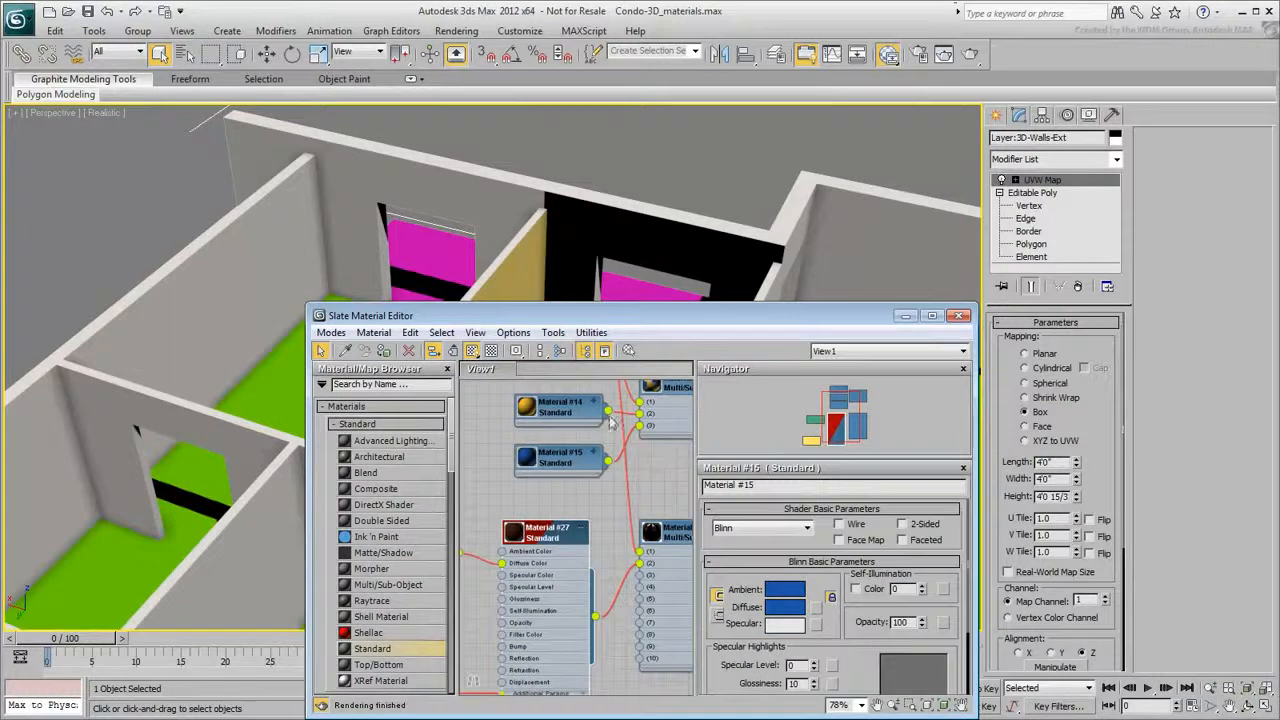
drag(605, 436, 645, 584)
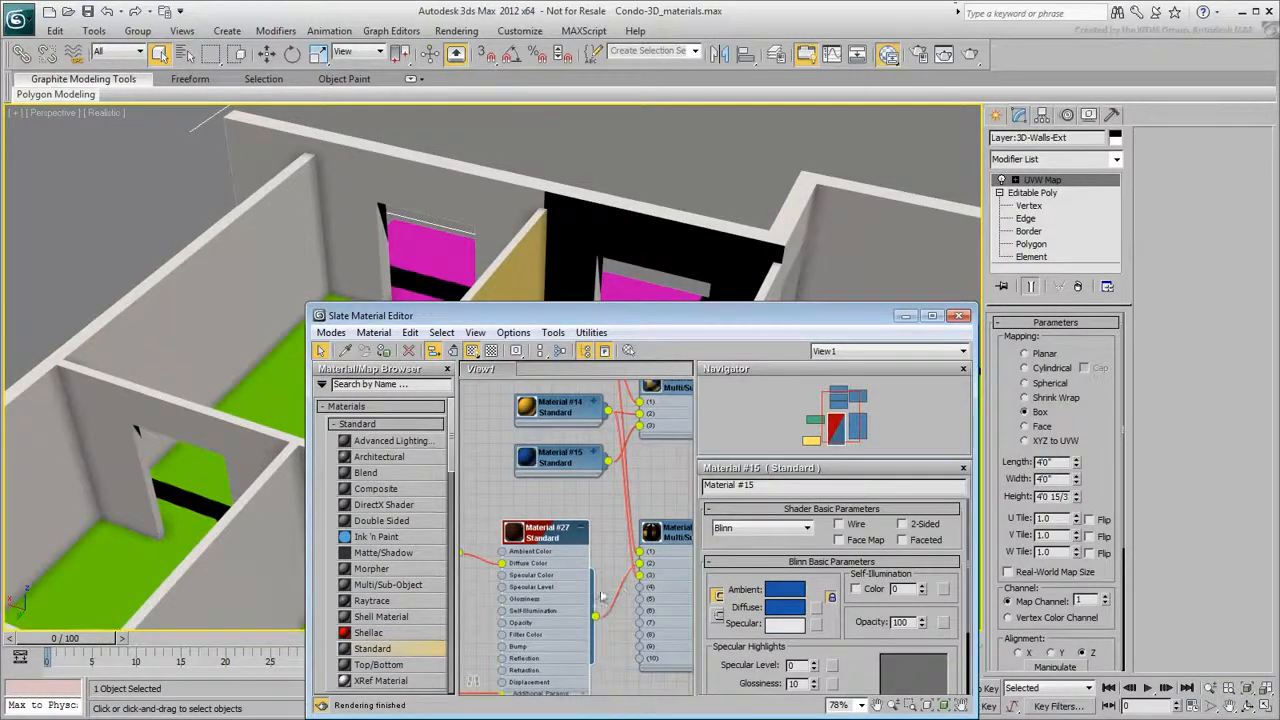
click(579, 531)
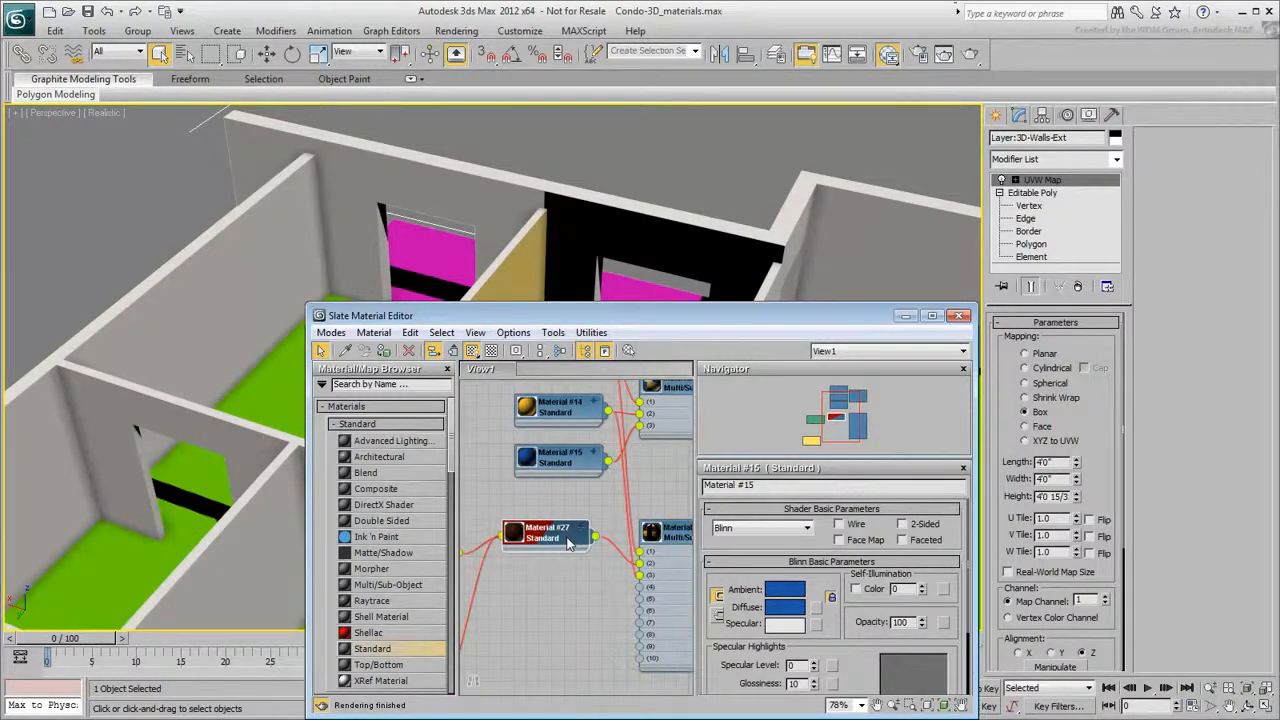
alt+middle_drag(640, 192, 731, 200)
right_click(731, 200)
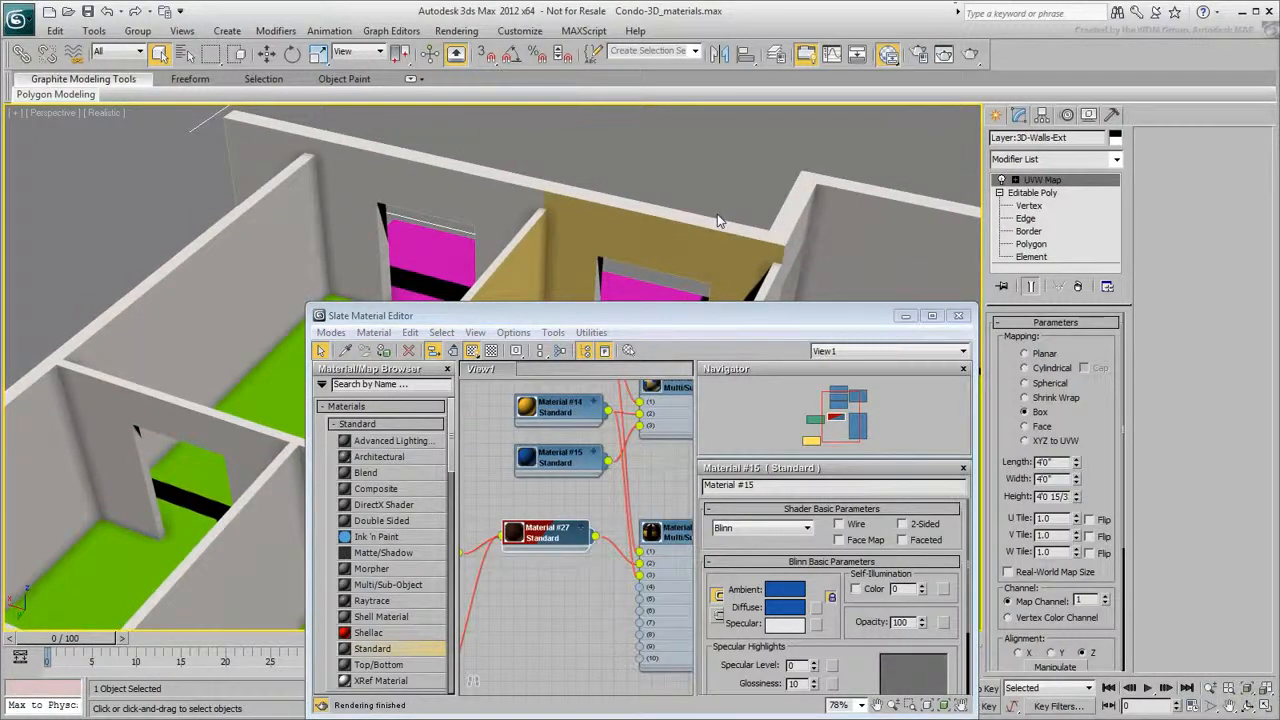
- Set the exterior Multi/Sub-Object material's number of materials to 3
double_click(673, 537)
click(780, 531)
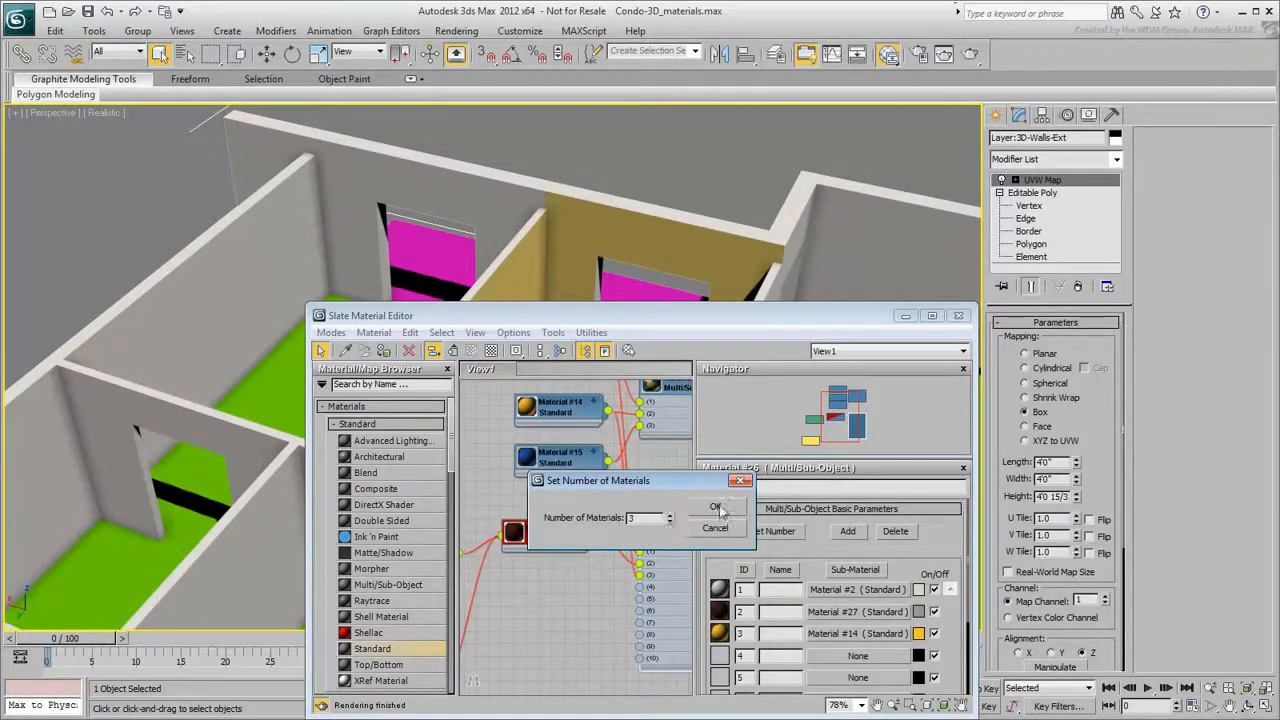
click(717, 508)
- Rearrange the material nodes in the node view so both Multi/Sub-Object materials and their inputs are visible
middle_drag(509, 594, 611, 591)
scroll(551, 603, down, 1)
click(517, 643)
drag(517, 643, 541, 573)
drag(546, 484, 527, 620)
drag(546, 577, 548, 548)
middle_drag(618, 522, 472, 607)
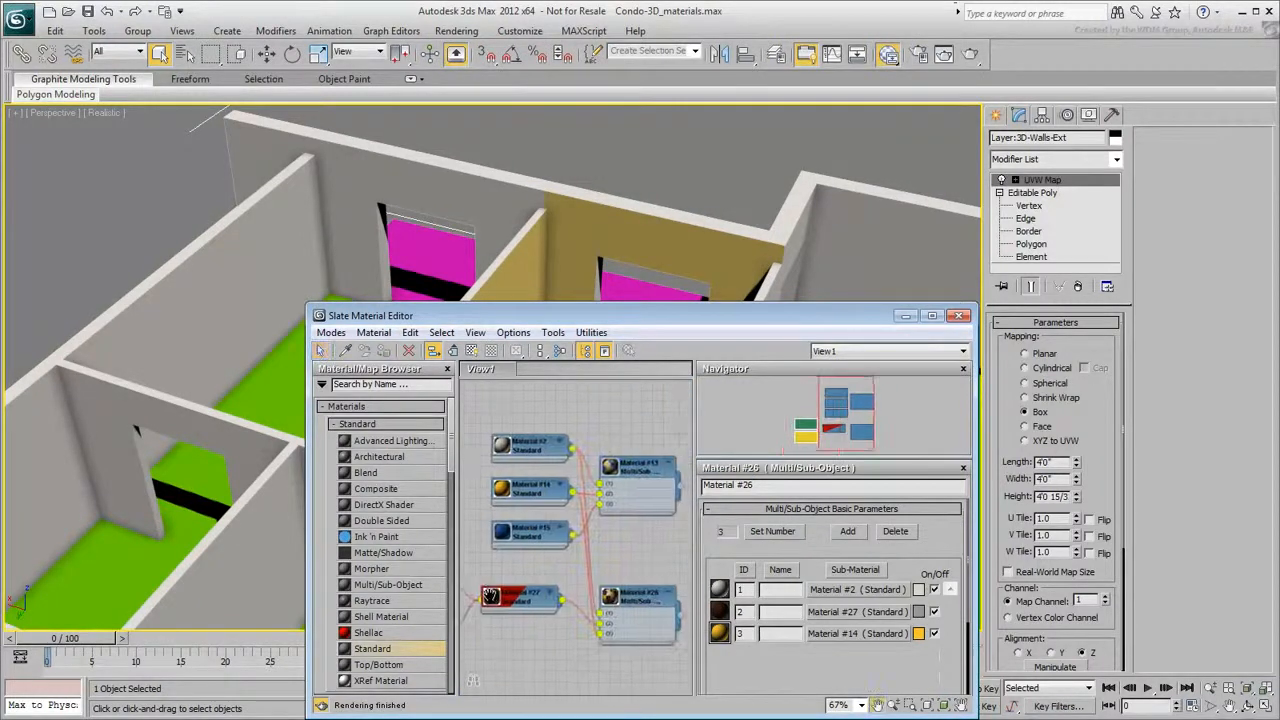
- Rename the exterior Multi/Sub-Object material Walls-Exterior
click(632, 600)
drag(758, 485, 704, 485)
text(Walls-Exterior)
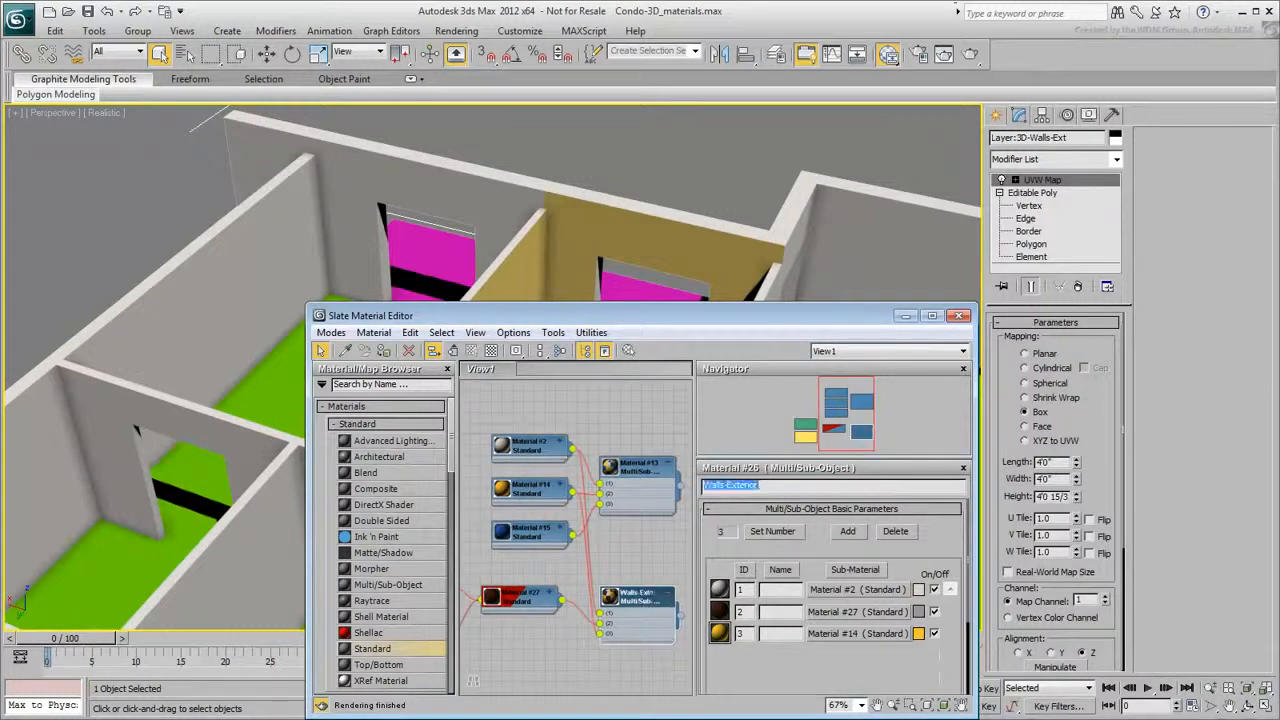
- Rename the interior Multi/Sub-Object material Walls-Interior and close the material editor
click(635, 468)
drag(758, 485, 704, 485)
text(W)
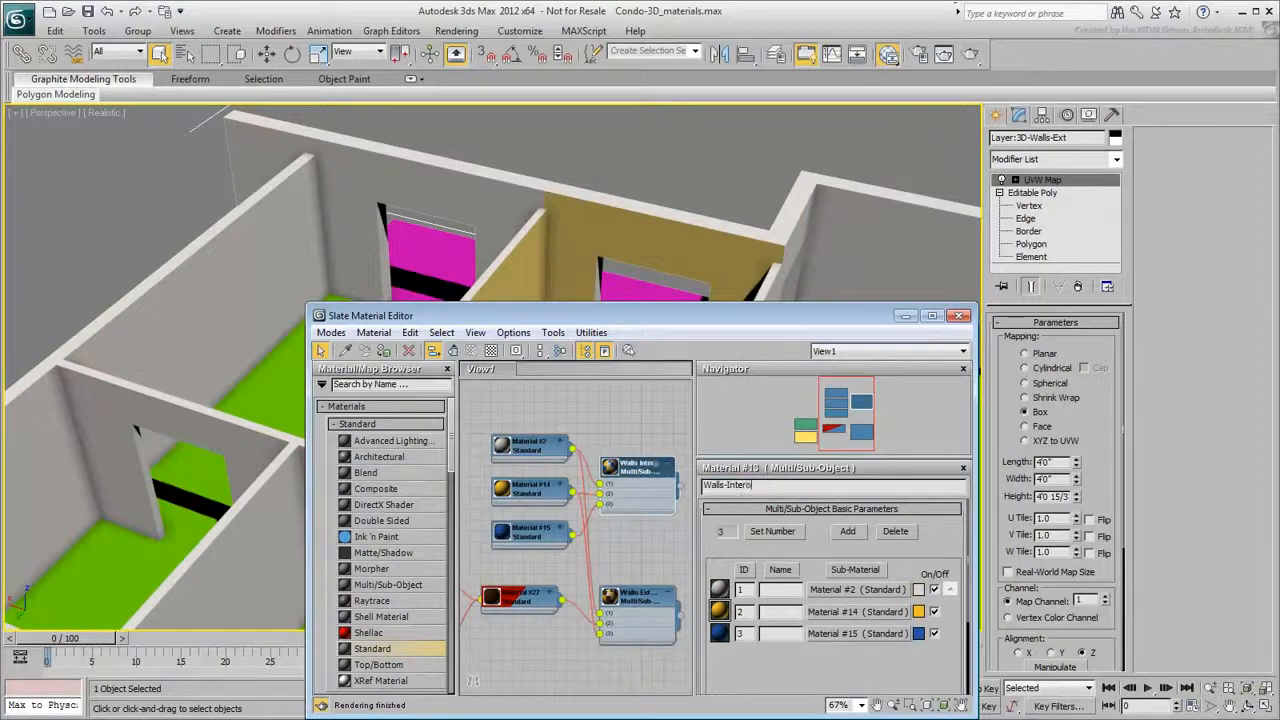
click(648, 596)
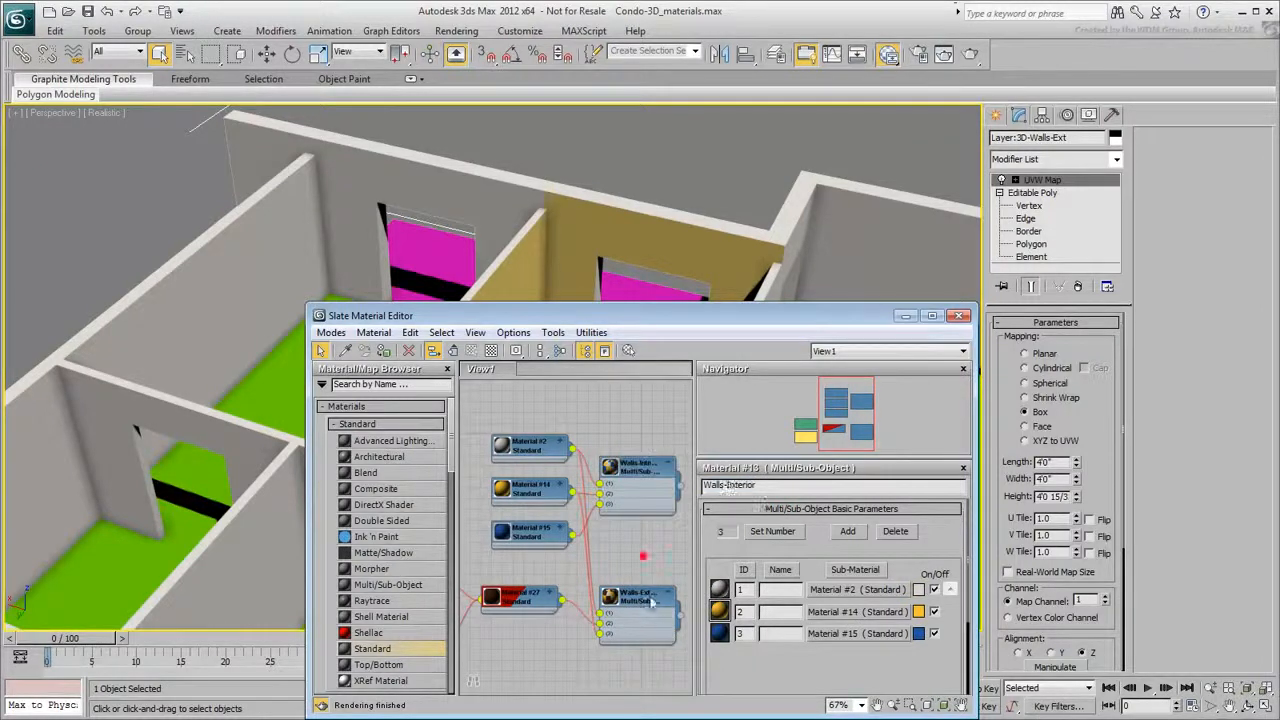
click(958, 317)
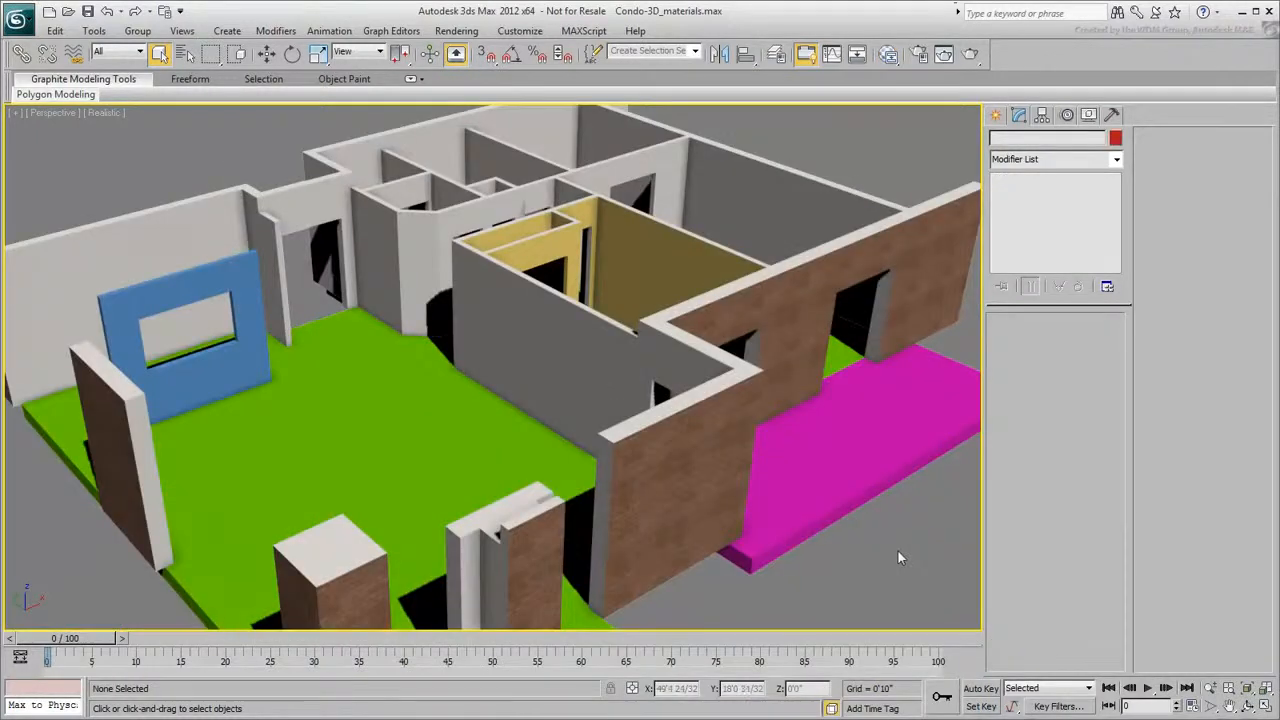
- Select the floor object and convert it to an Editable Poly
click(421, 451)
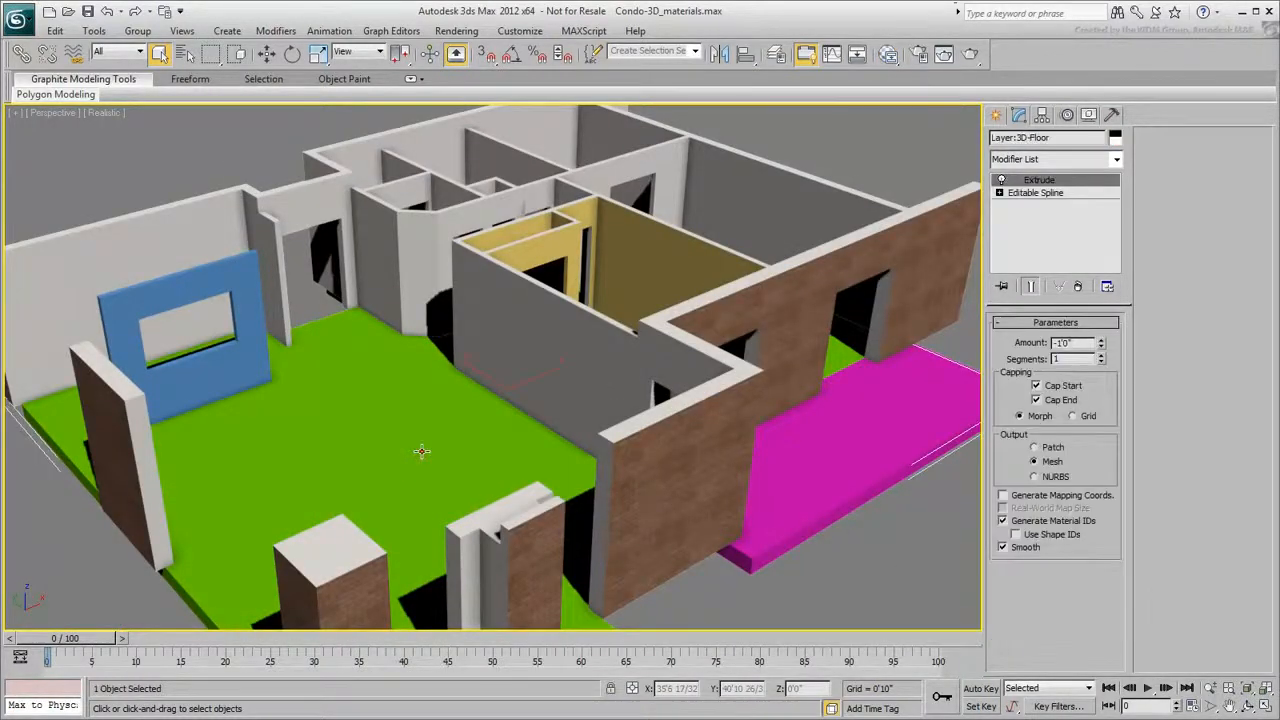
right_click(421, 451)
mouse_move(485, 597)
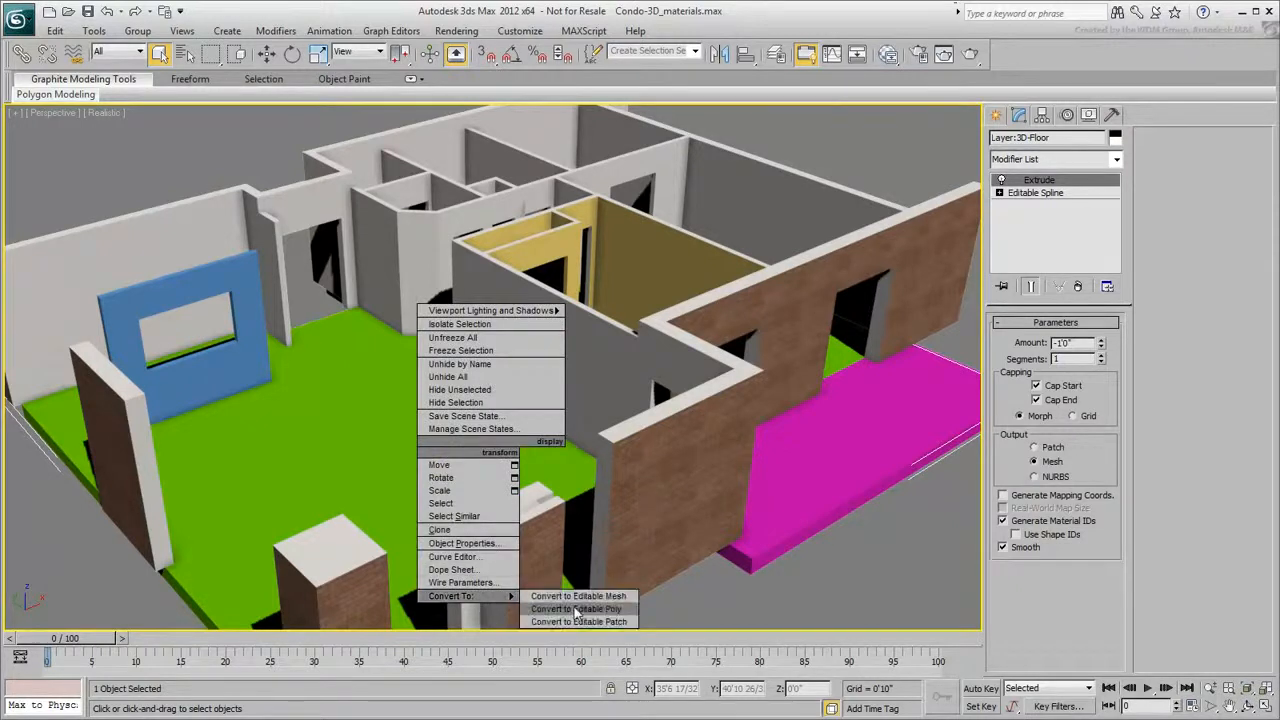
click(566, 610)
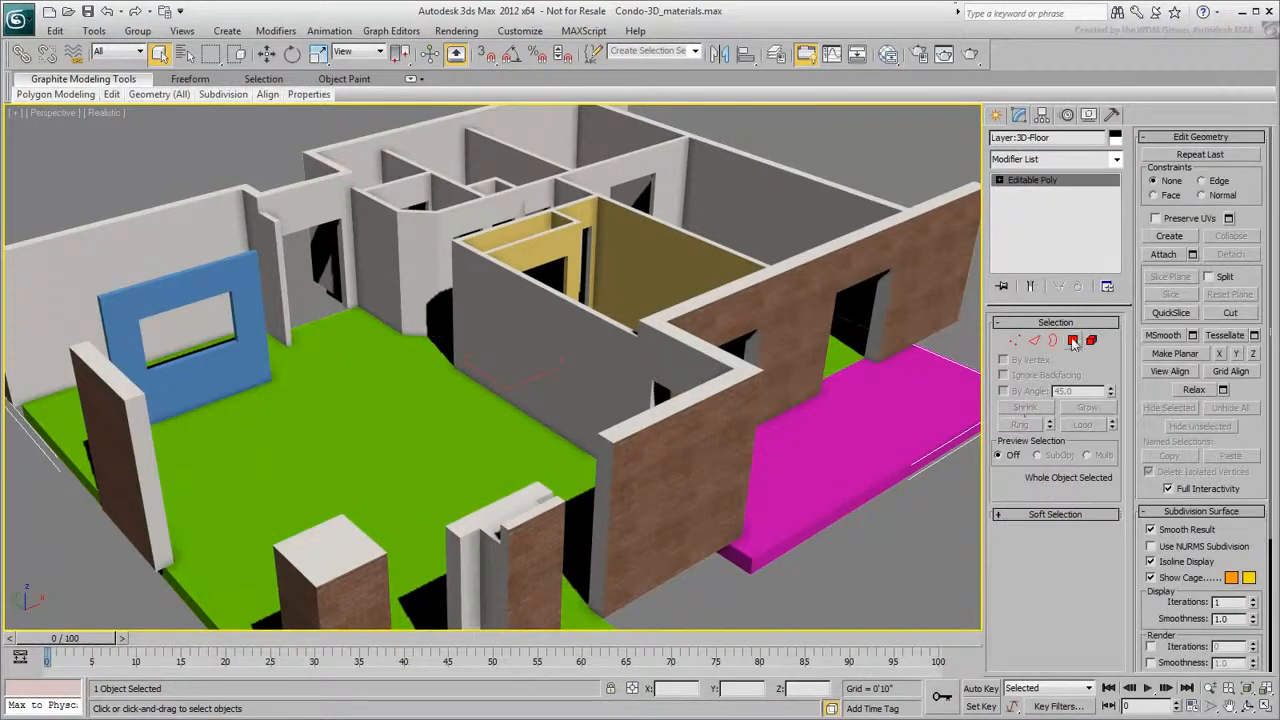
- Check the material IDs of the floor's polygons at polygon level
click(1073, 340)
key(ctrl+a)
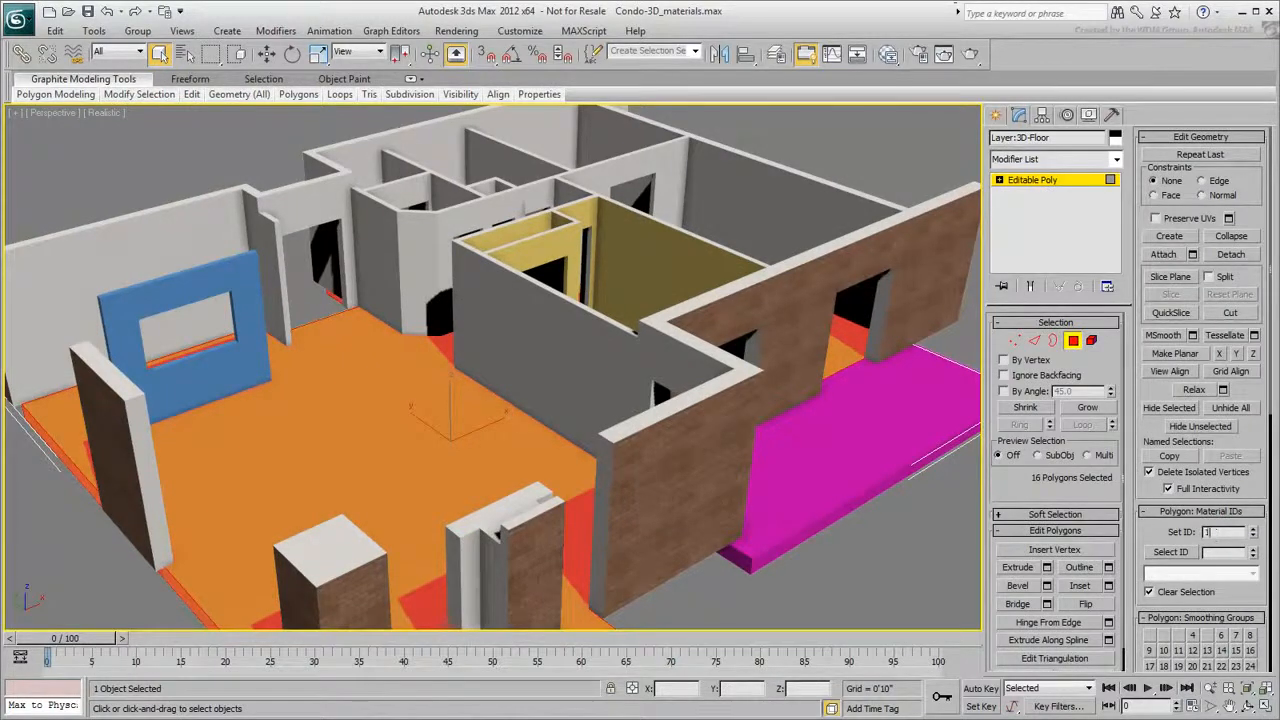
click(818, 568)
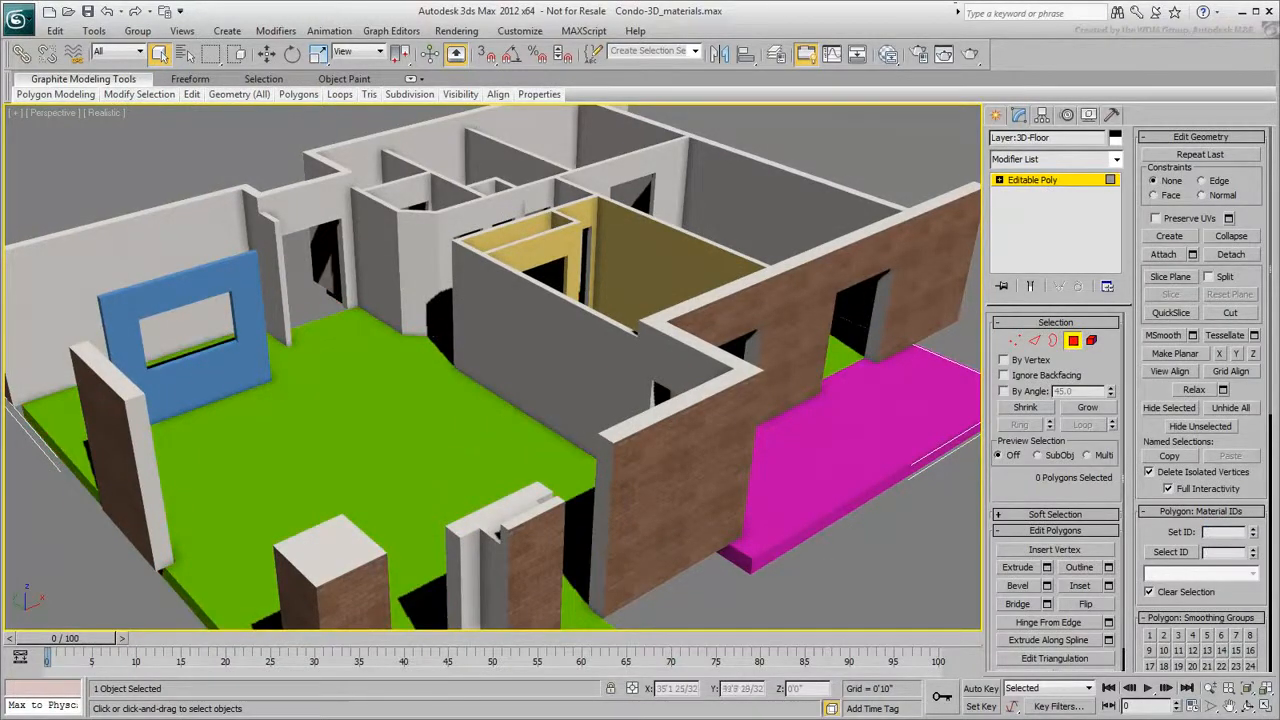
click(390, 449)
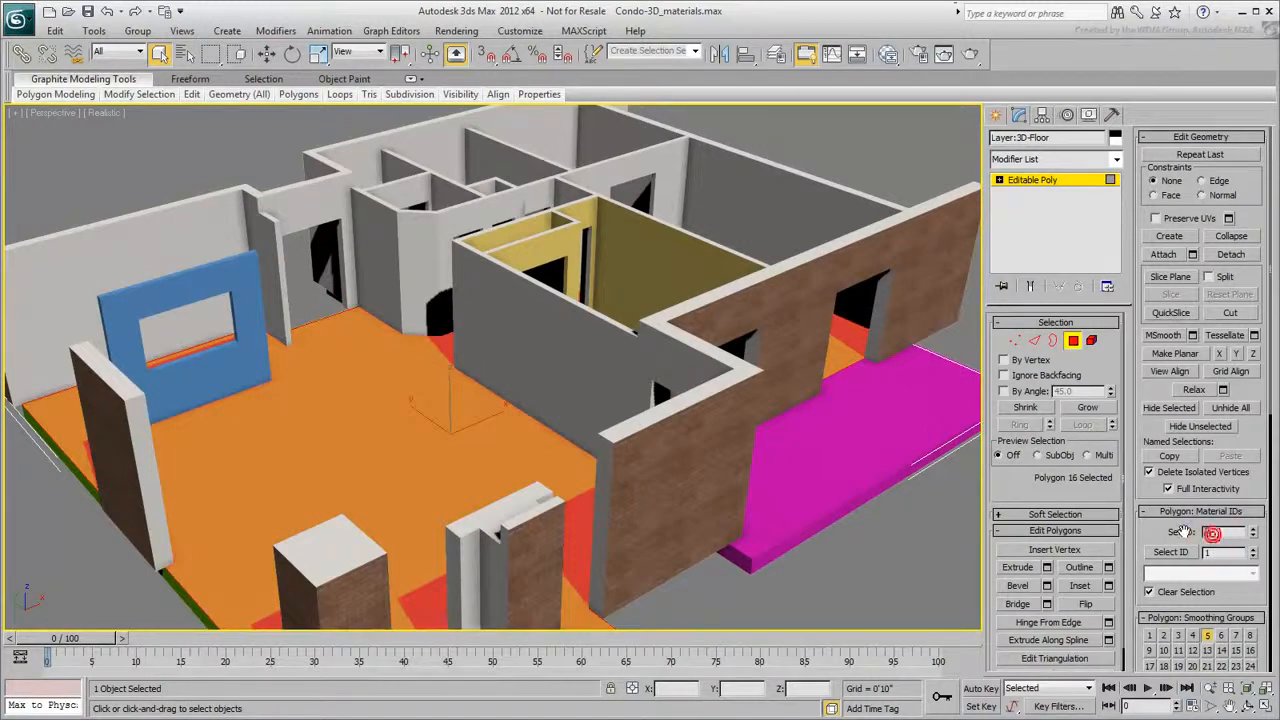
click(883, 547)
click(1073, 341)
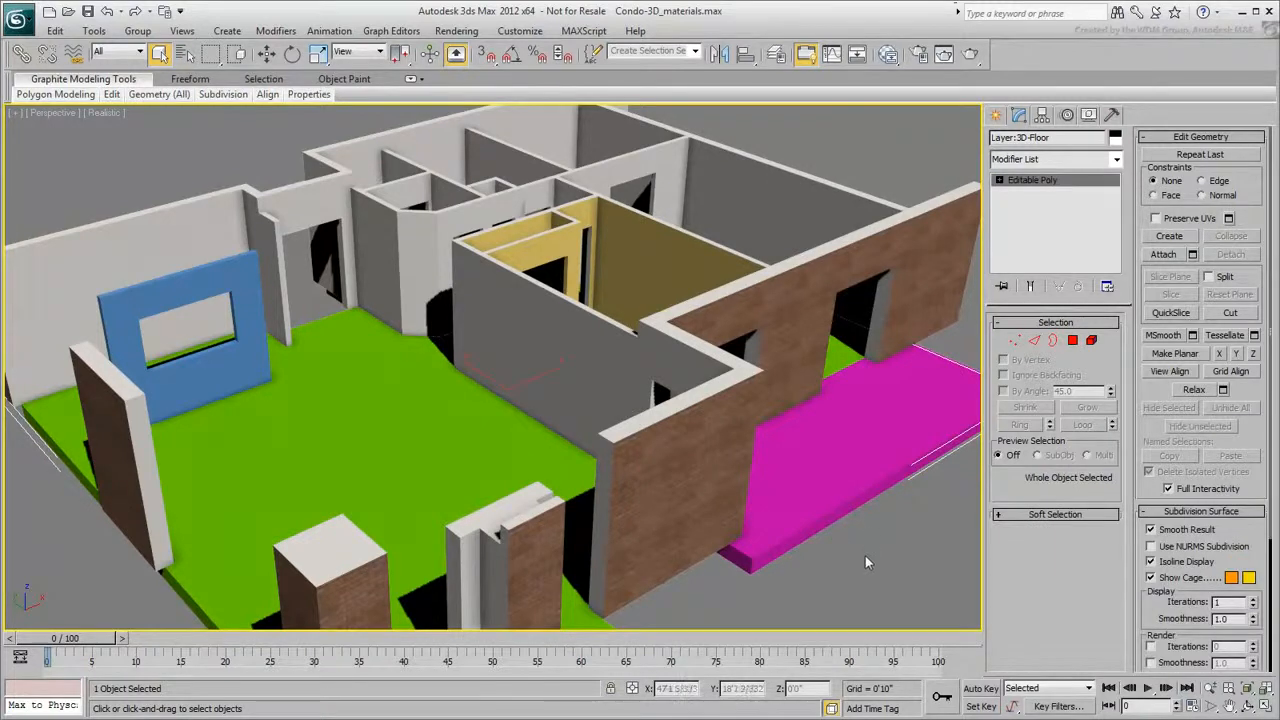
- Reopen the Slate Material Editor and add a new Multi/Sub-Object material node to the view
click(888, 55)
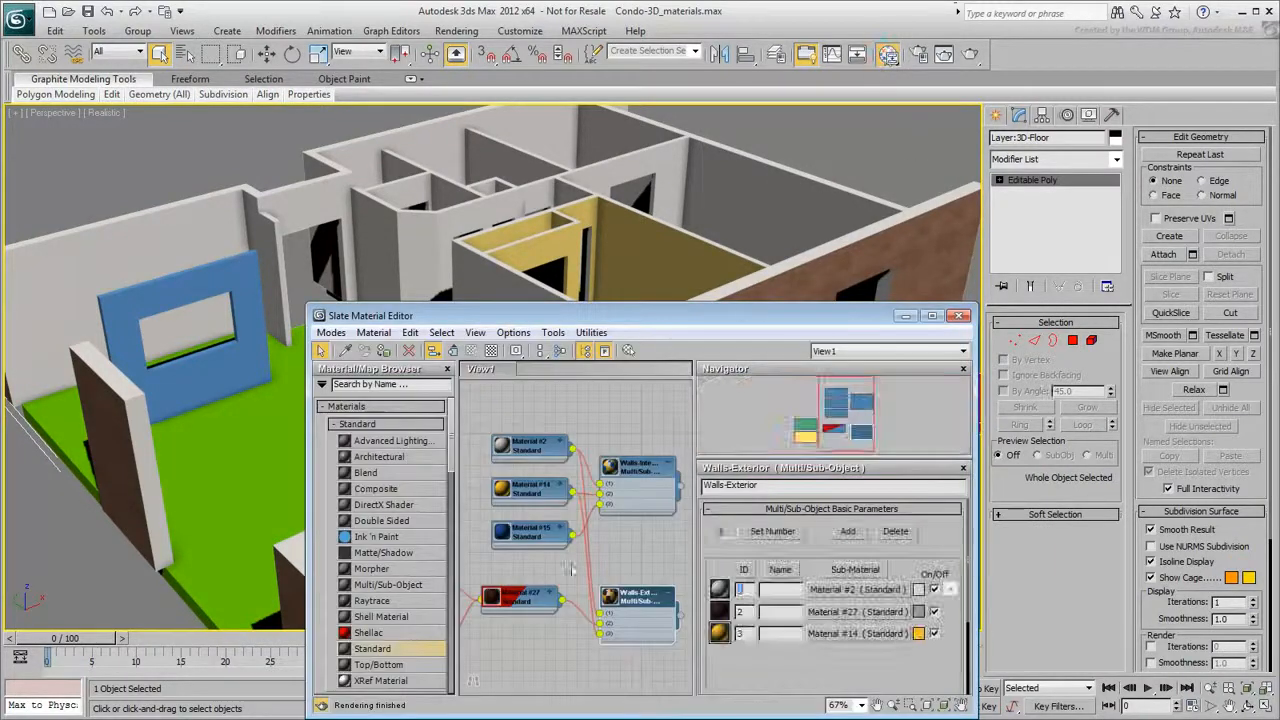
middle_drag(578, 569, 578, 510)
drag(388, 584, 618, 638)
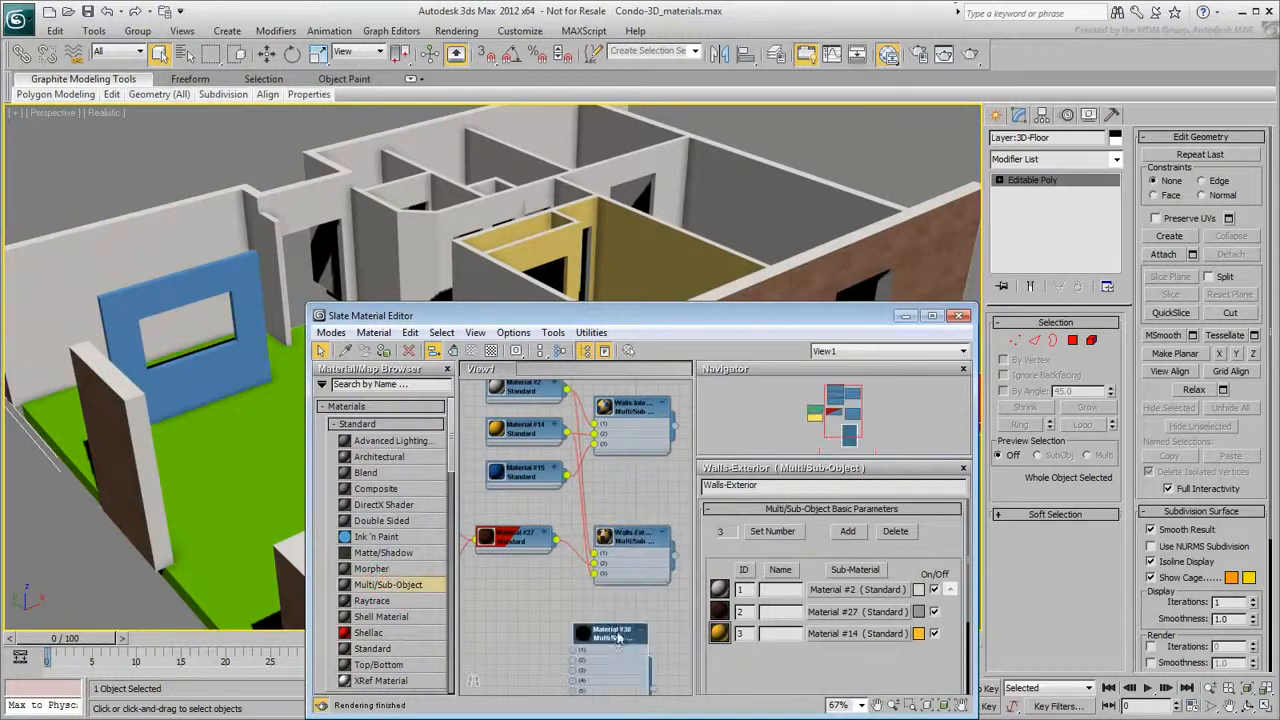
- Open the new Multi/Sub-Object material's parameters and set its number of sub-materials to 2
double_click(618, 636)
click(772, 531)
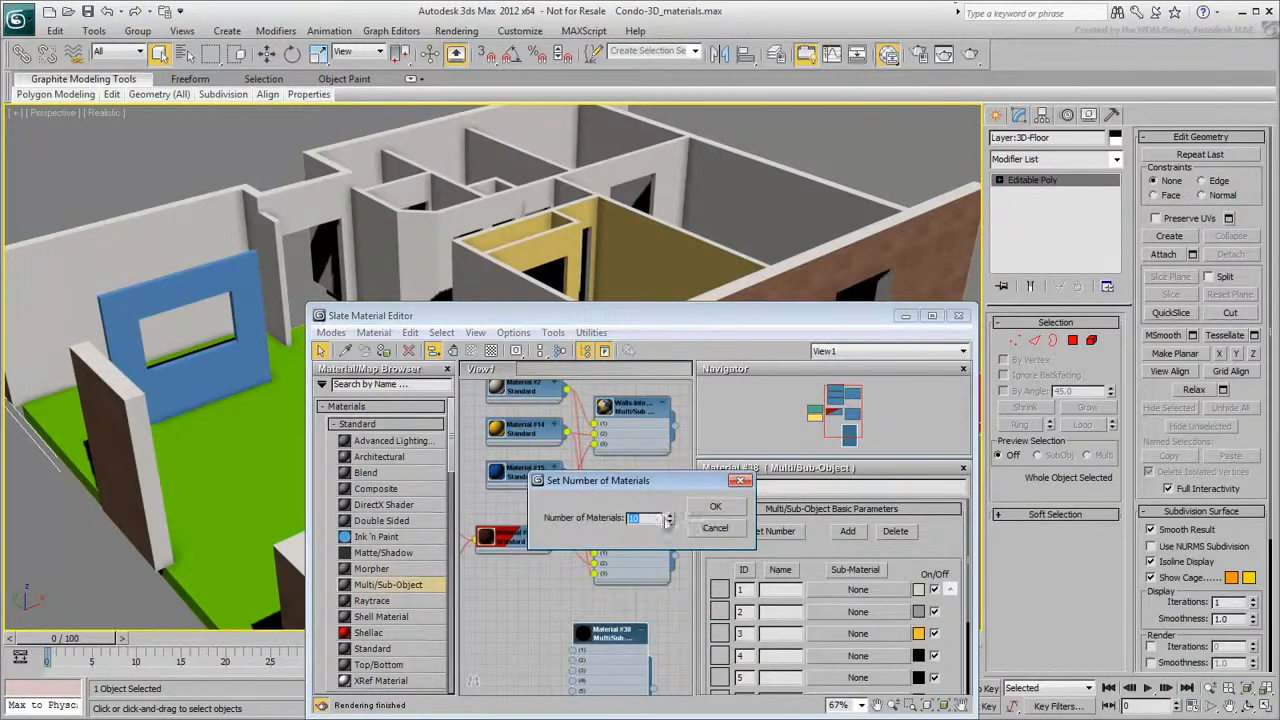
text(2)
key(Return)
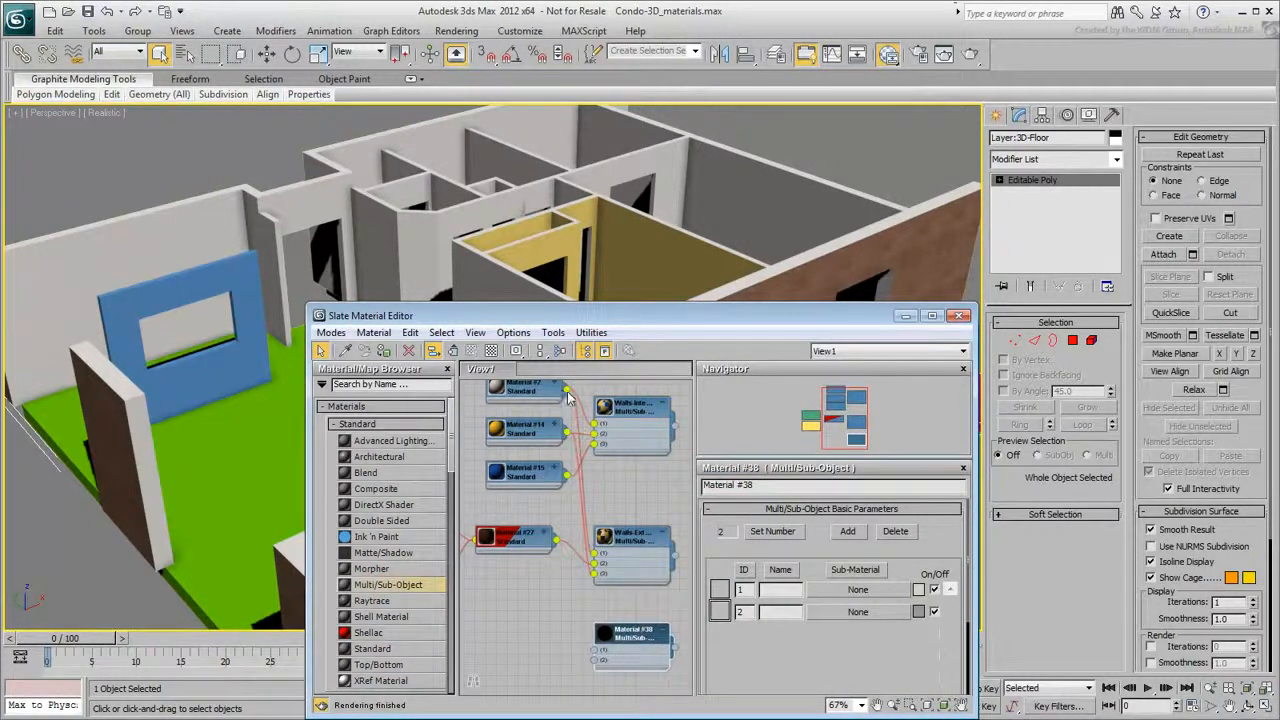
- Connect the existing wall material into sub-material slot 1 and assign the new Multi/Sub-Object material to the floor
drag(565, 630, 595, 655)
drag(678, 652, 282, 548)
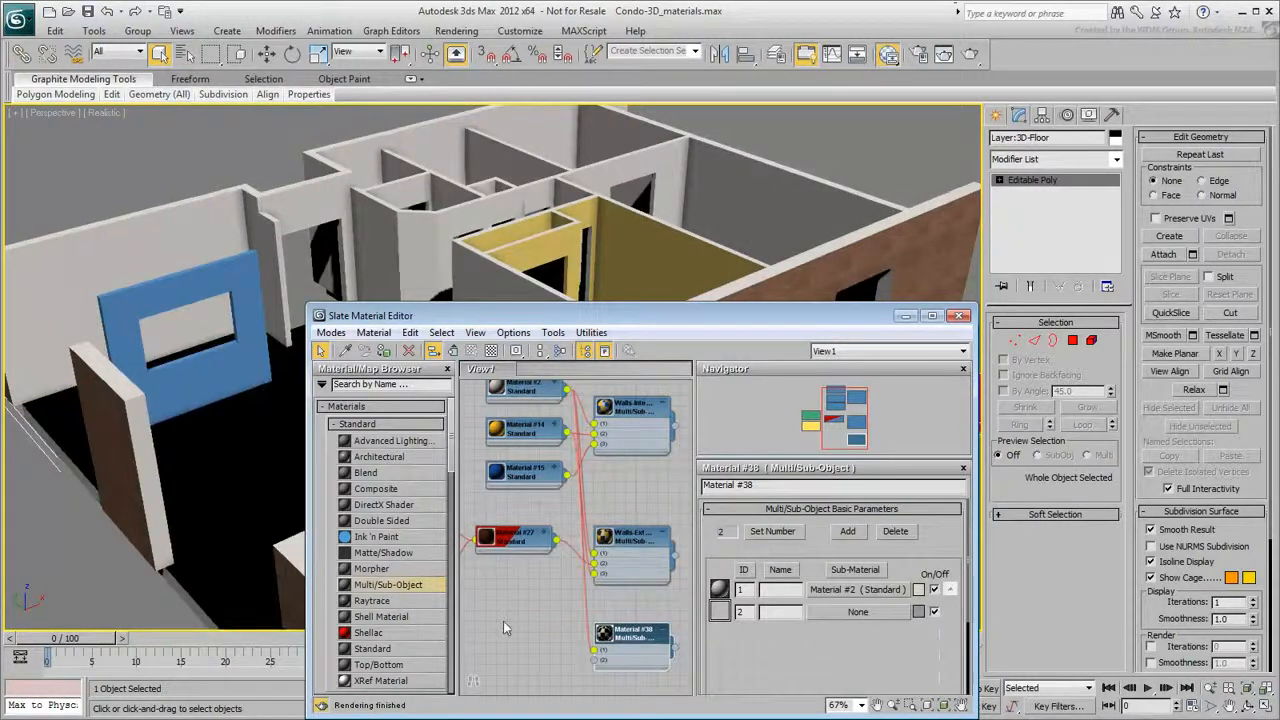
- Create a Standard material and give its diffuse color a Bitmap map using cer-tiles.jpg
middle_drag(490, 630, 504, 597)
drag(388, 650, 484, 618)
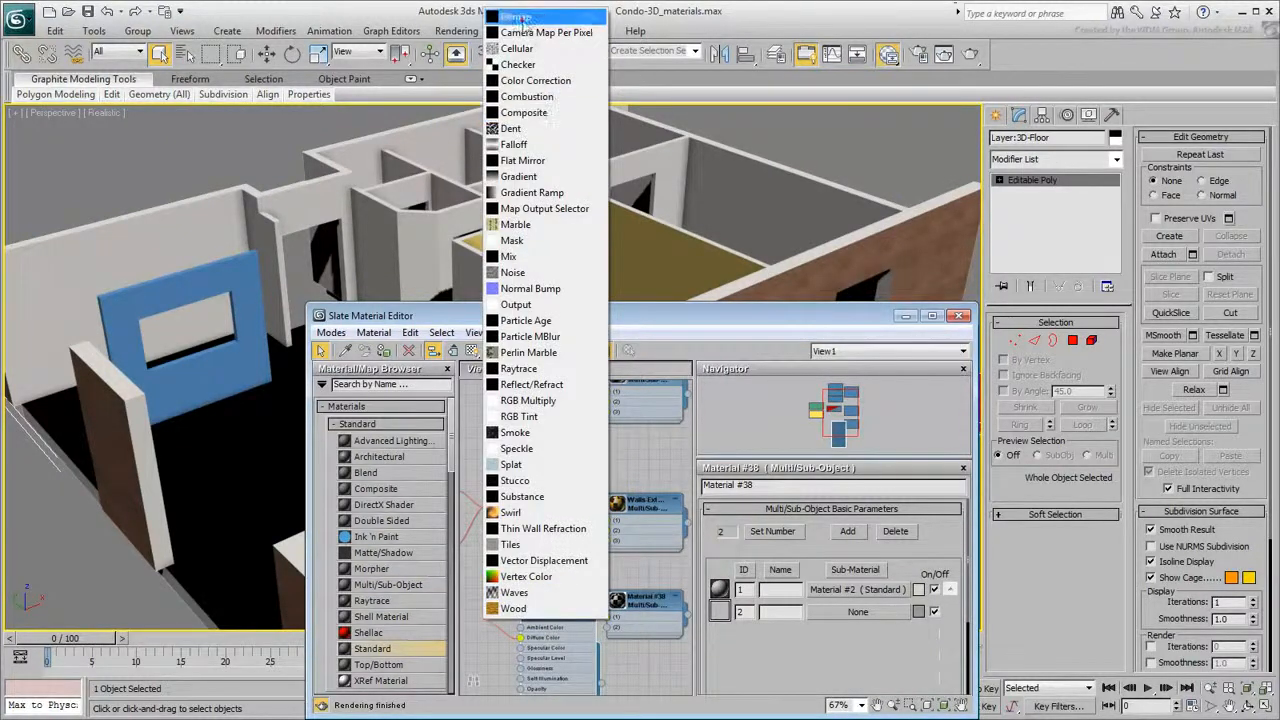
click(521, 18)
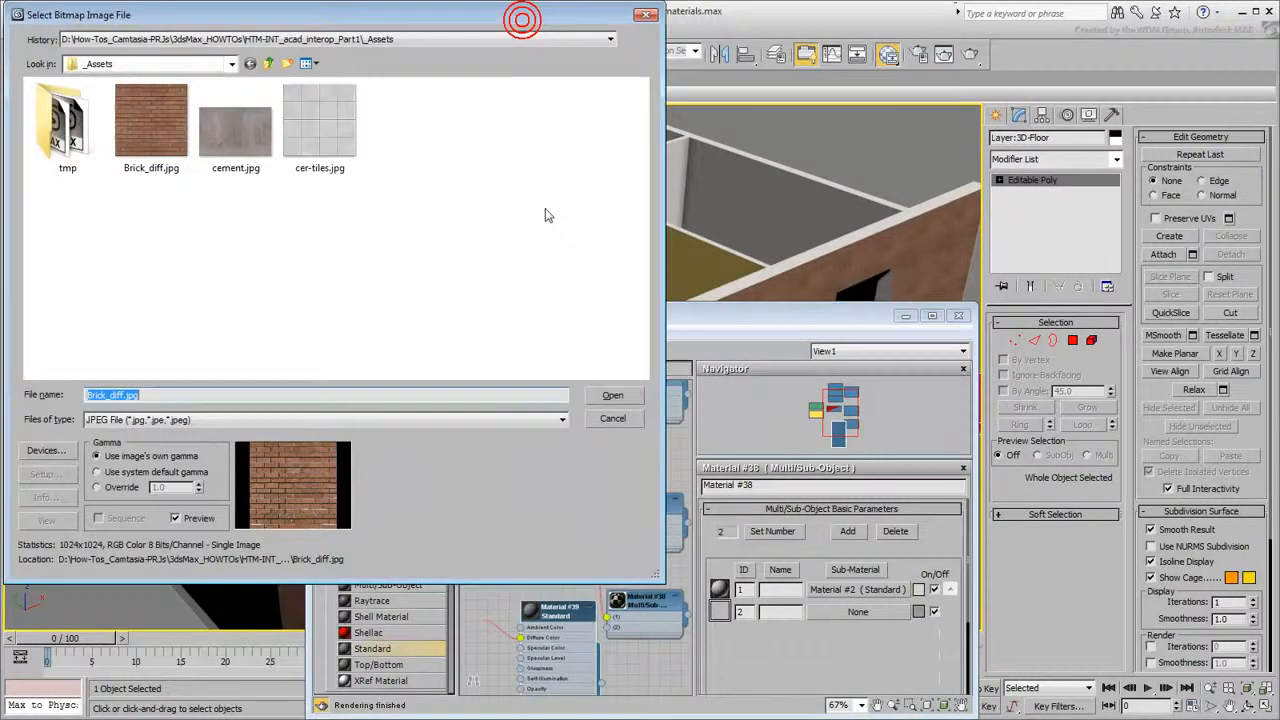
click(318, 130)
click(612, 396)
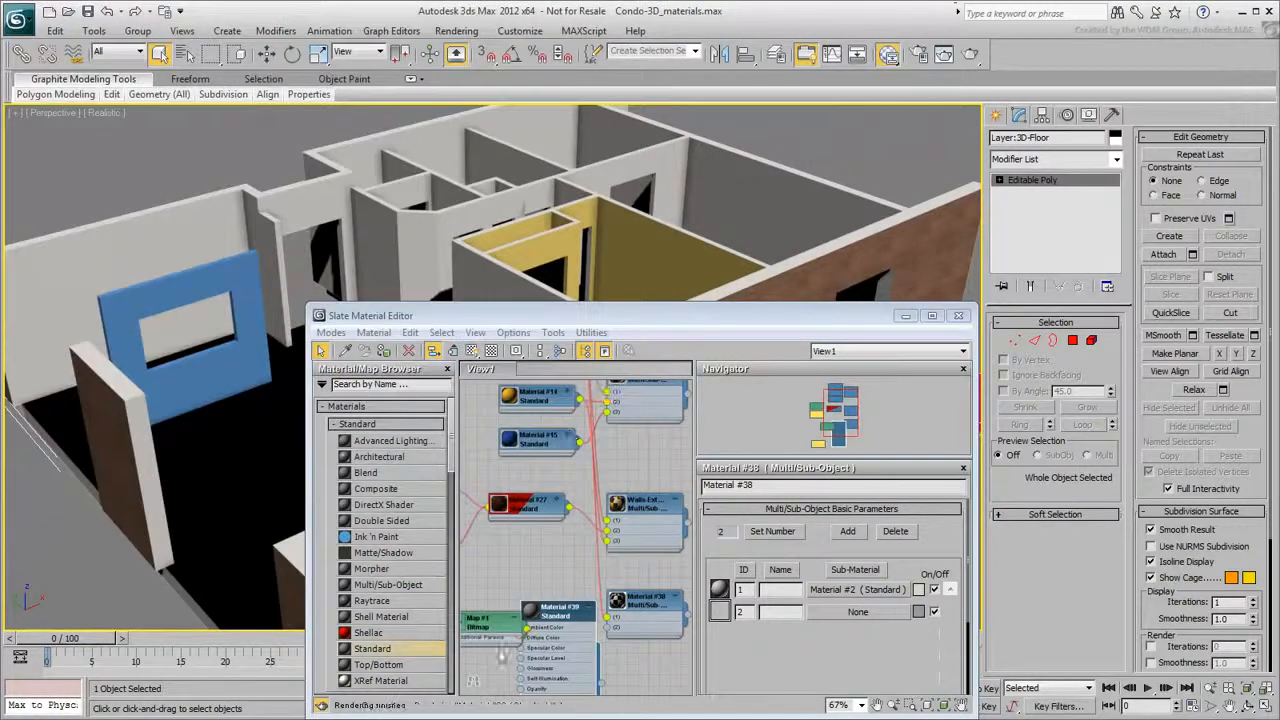
- Connect the tile material into sub-material slot 2 of the floor material and close the material editor
drag(578, 617, 563, 608)
click(568, 598)
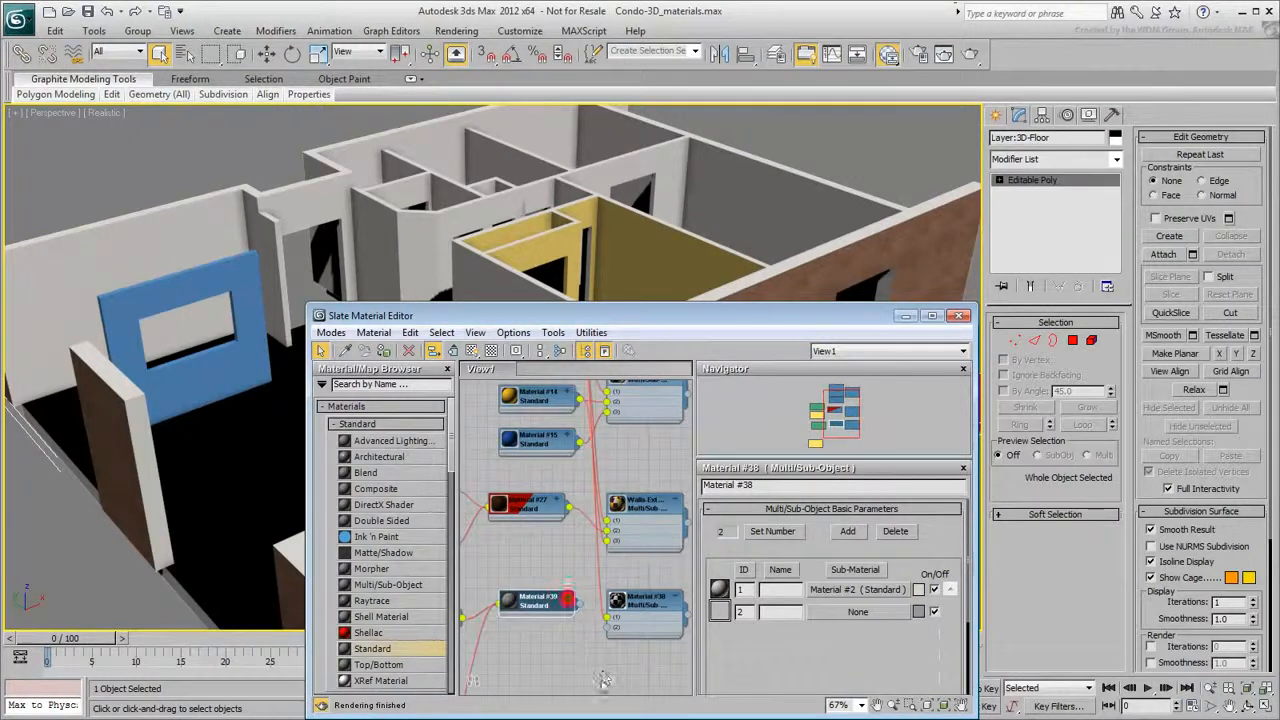
click(546, 603)
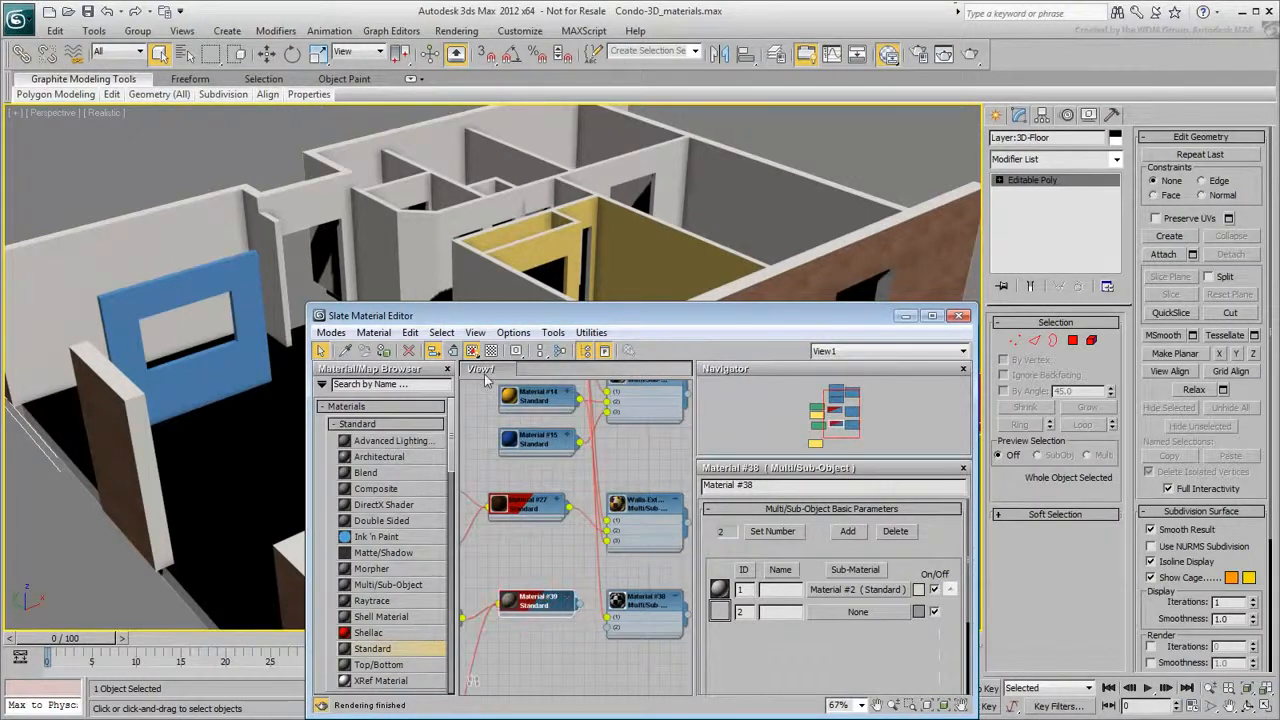
drag(605, 629, 543, 632)
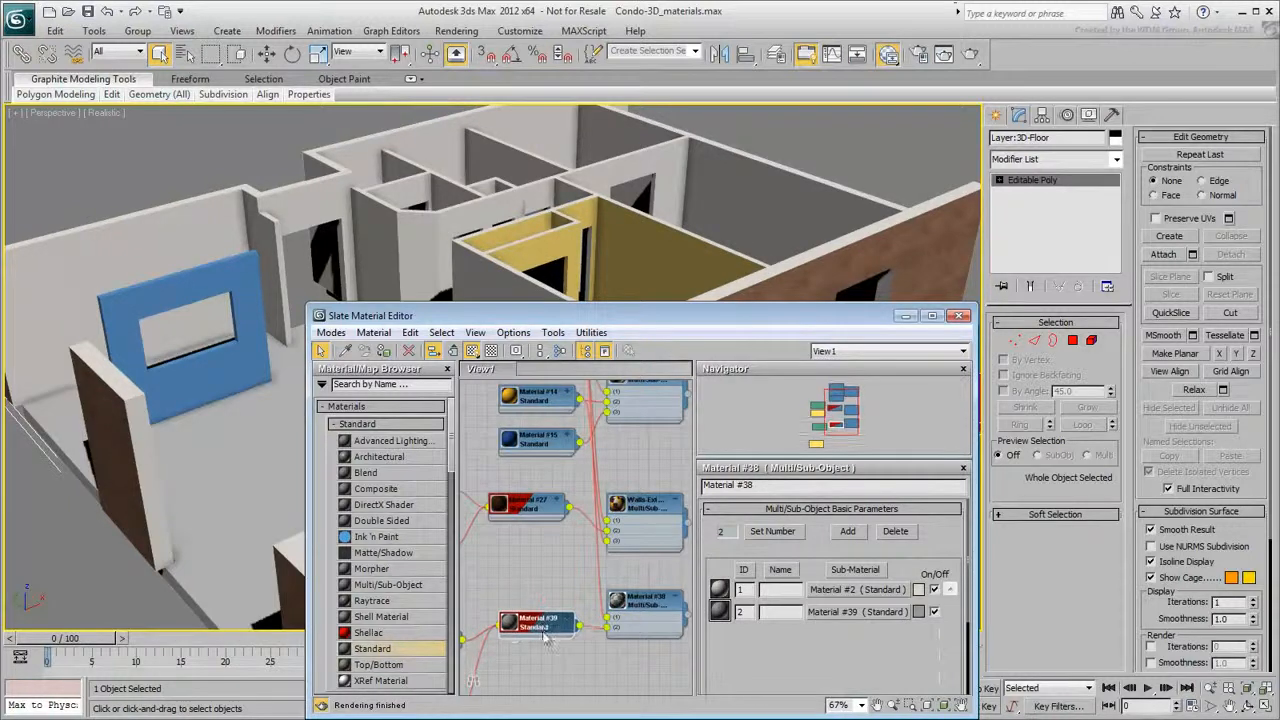
click(959, 315)
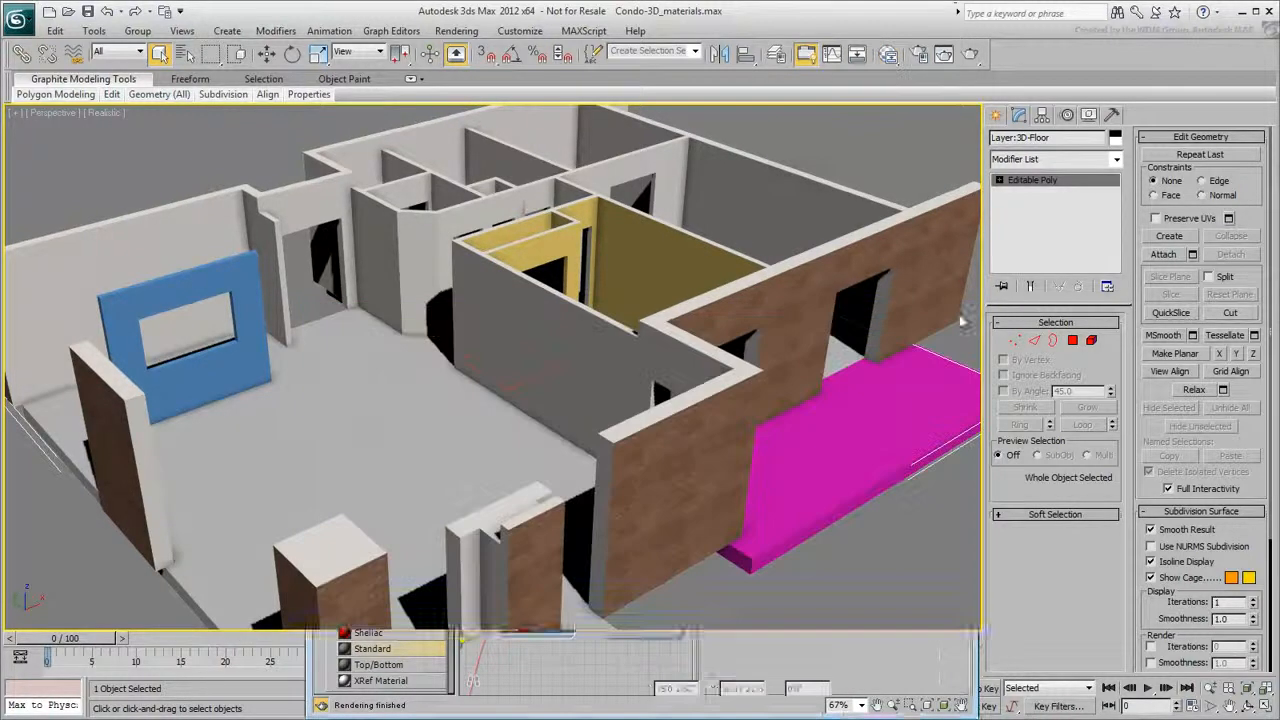
- Add a UVW Map modifier to the floor and set its length and width to 8'
click(1069, 161)
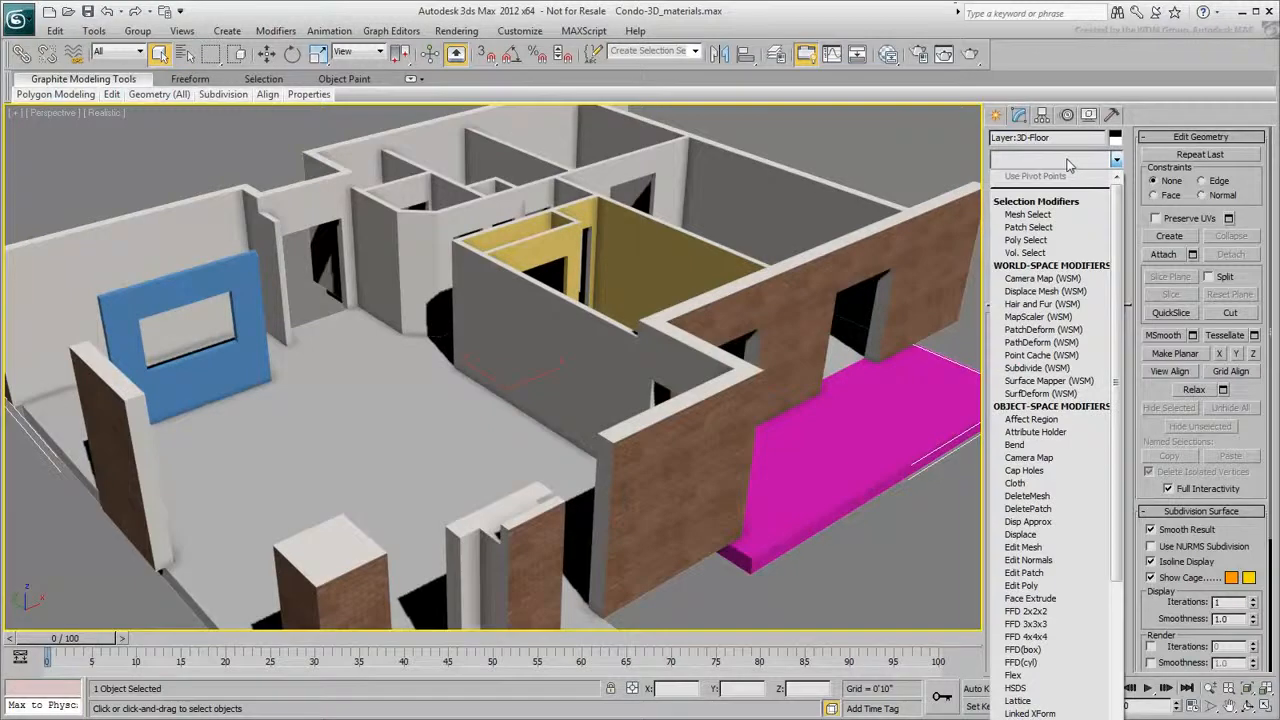
scroll(1038, 308, down, 9)
scroll(1018, 698, down, 6)
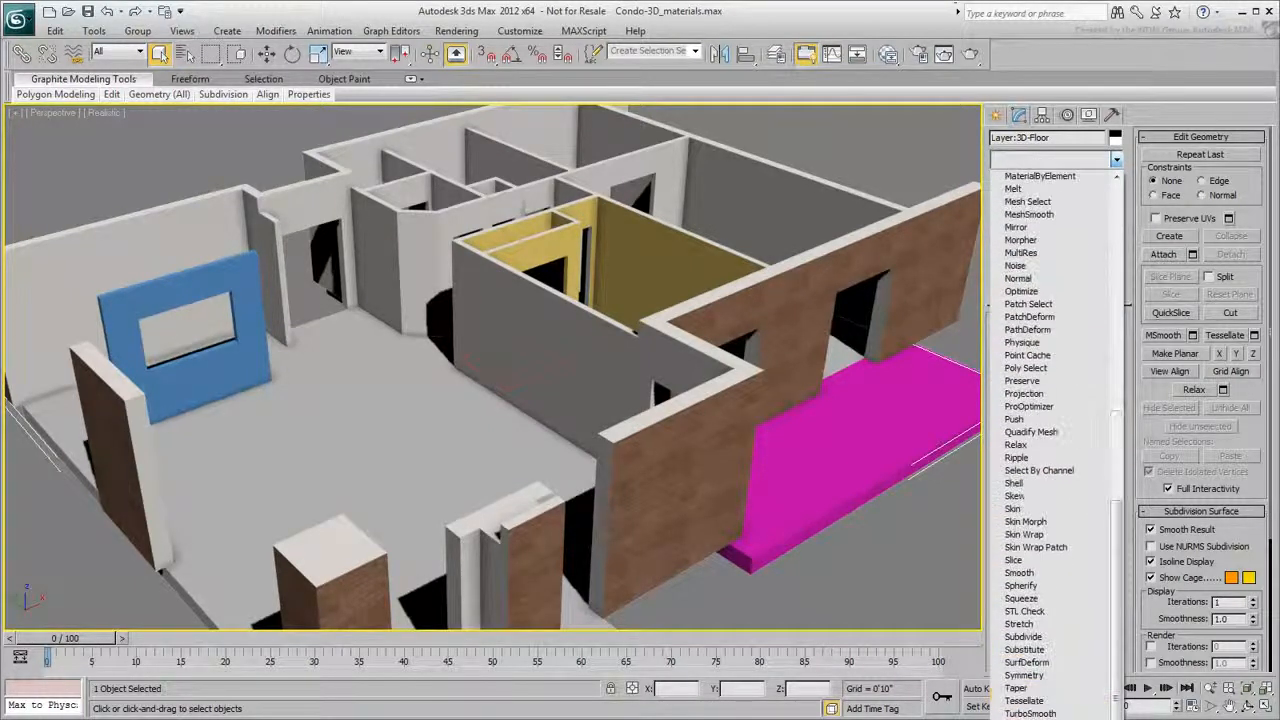
click(1034, 719)
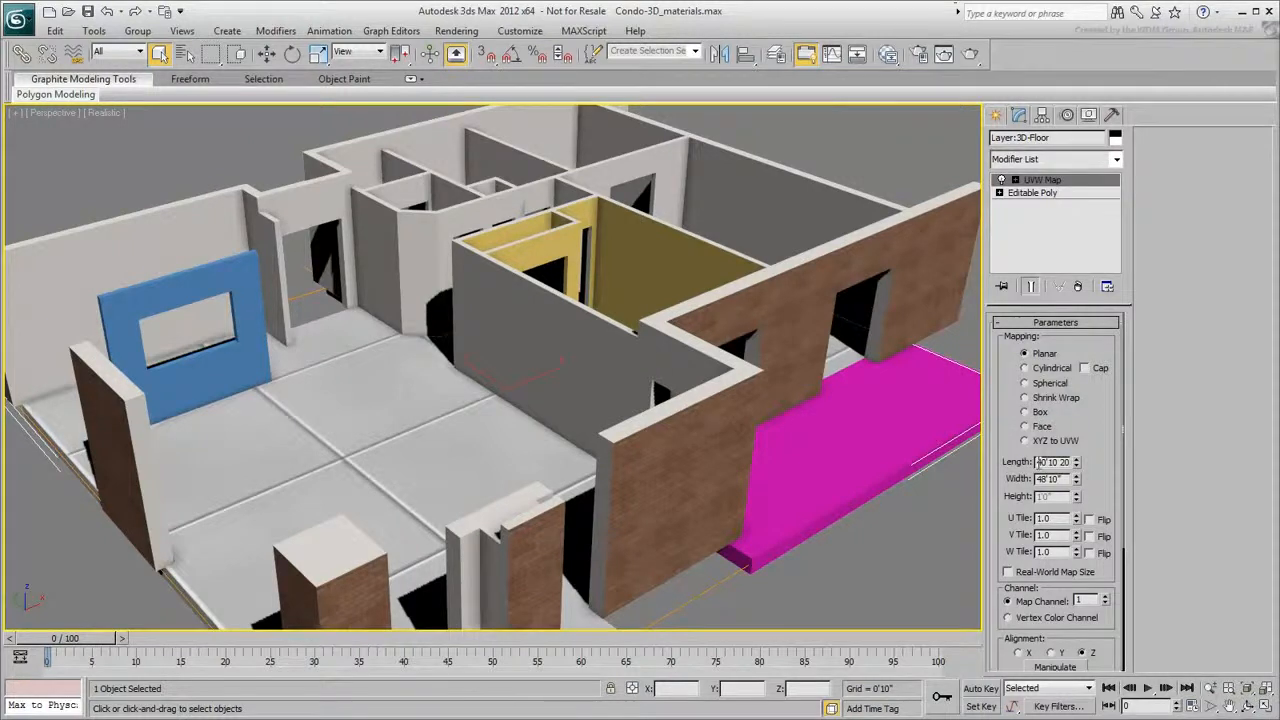
double_click(1038, 462)
text(8)
key(Tab)
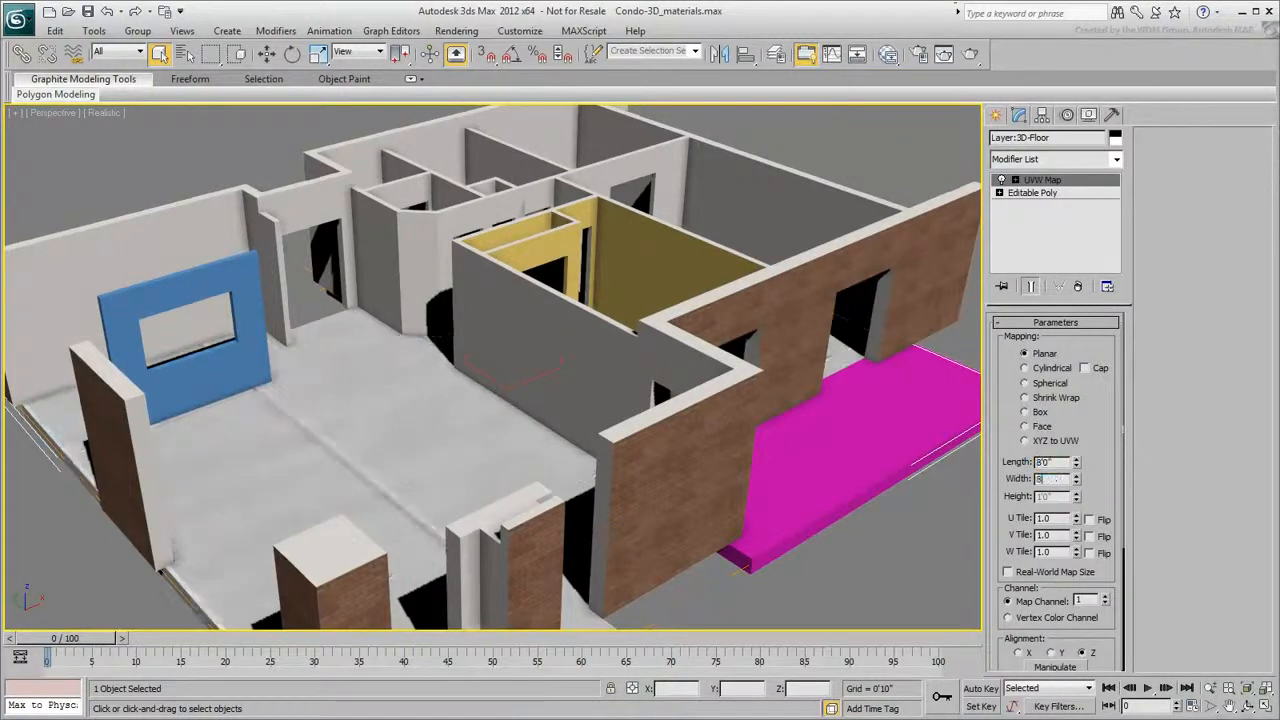
text(8)
key(Return)
alt+middle_drag(424, 468, 470, 425)
click(866, 576)
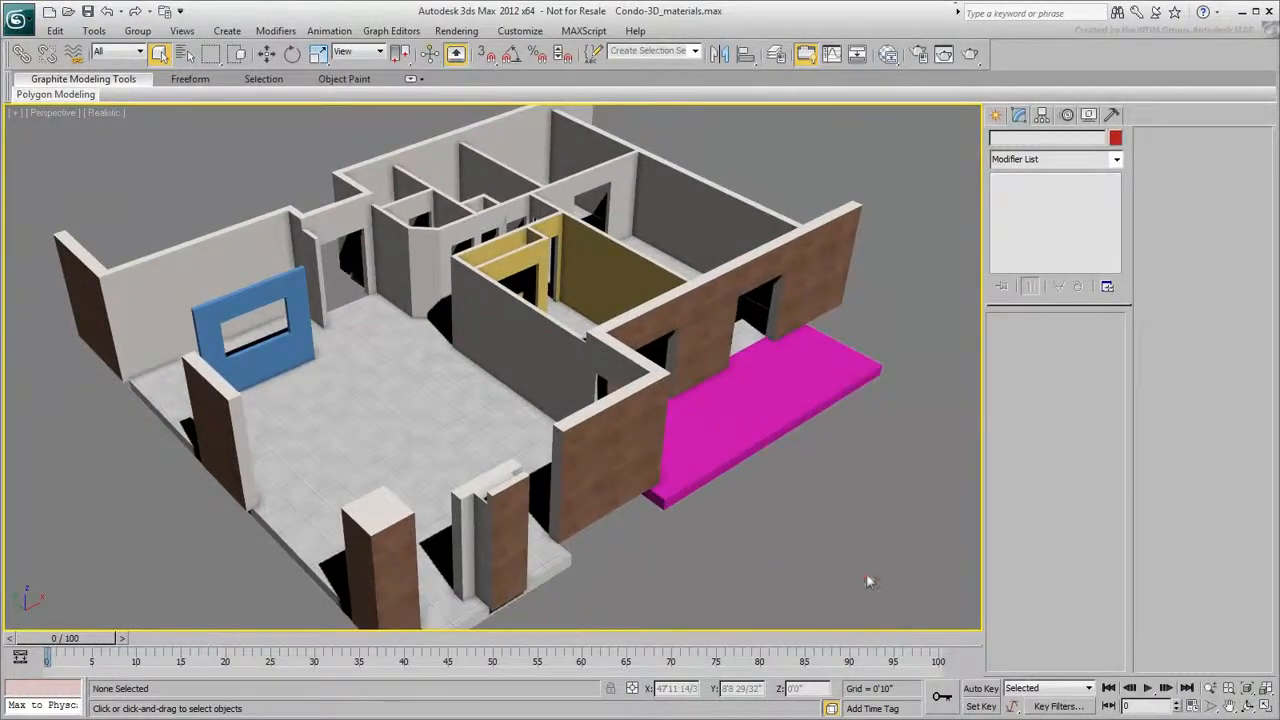
- Reopen the material editor and create a Standard material with a cement.jpg bitmap as its diffuse map
click(888, 56)
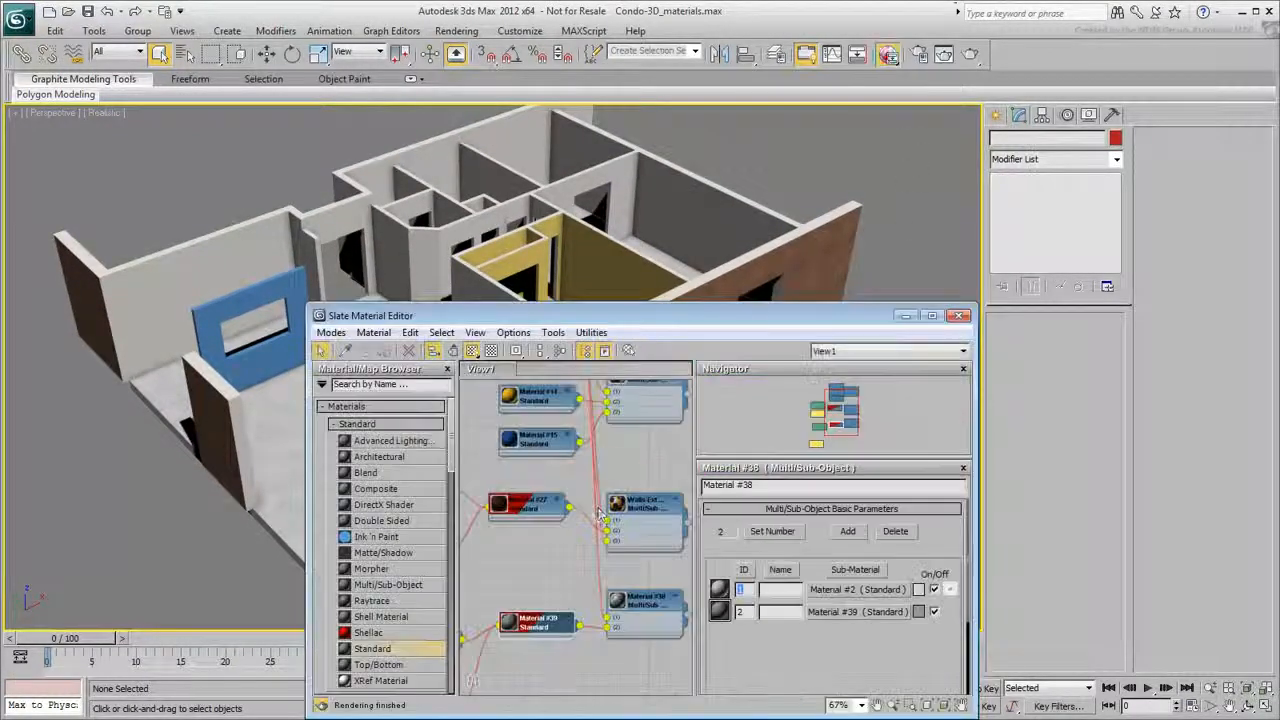
middle_drag(576, 527, 537, 429)
scroll(547, 466, down, 1)
drag(376, 648, 604, 597)
drag(537, 619, 537, 619)
click(570, 12)
click(235, 125)
click(600, 396)
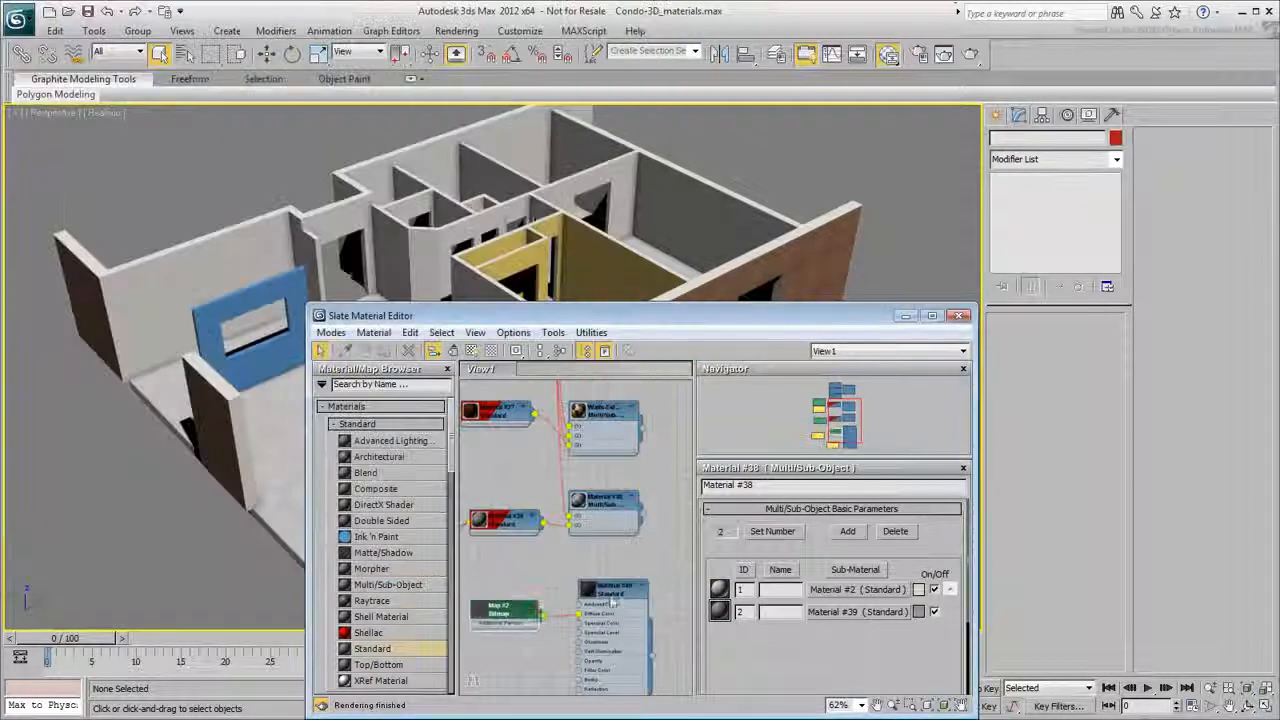
- Assign the cement material to the balcony slab and close the material editor
click(652, 599)
drag(698, 325, 392, 219)
drag(346, 489, 728, 424)
drag(309, 489, 309, 497)
middle_drag(309, 497, 317, 427)
scroll(317, 427, down, 1)
drag(211, 529, 227, 487)
drag(246, 541, 222, 443)
drag(227, 443, 229, 422)
drag(317, 423, 316, 453)
middle_drag(205, 443, 277, 441)
drag(198, 457, 216, 420)
middle_drag(346, 440, 262, 461)
scroll(273, 462, up, 1)
click(653, 209)
- Select the balcony, add a UVW Map modifier with Box mapping, and adjust the map's height
click(802, 418)
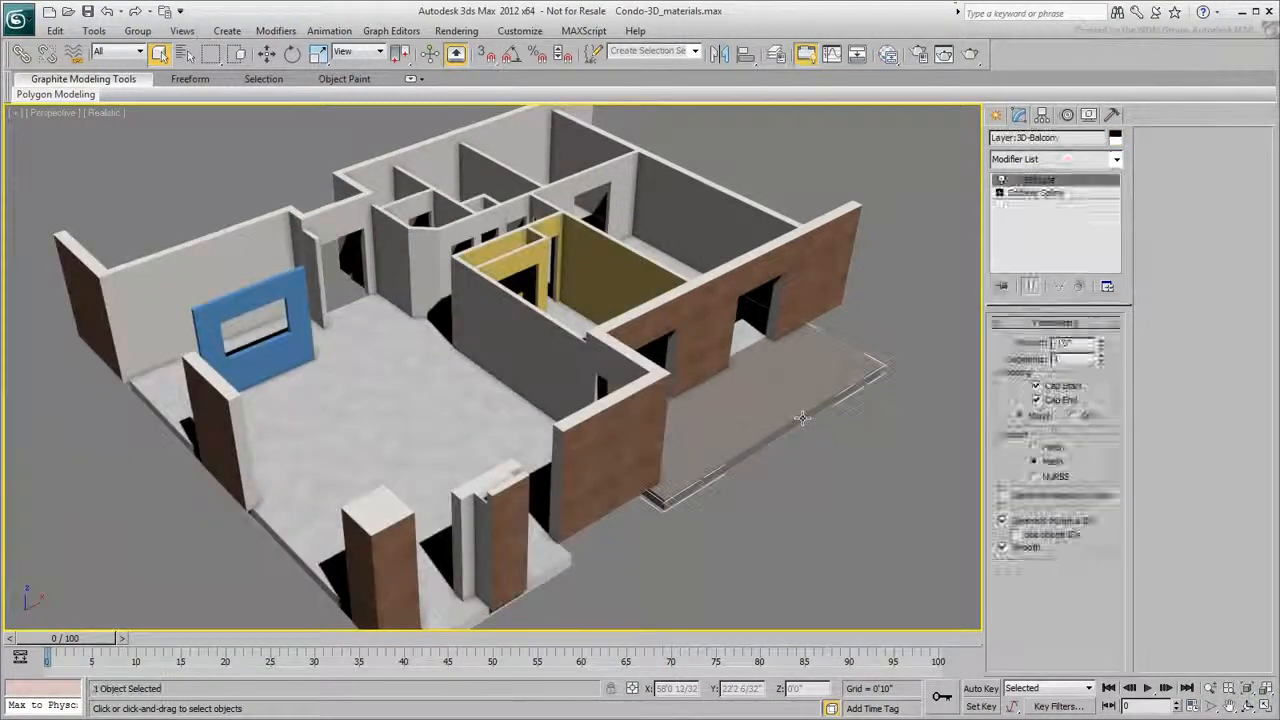
click(1068, 162)
key(u)
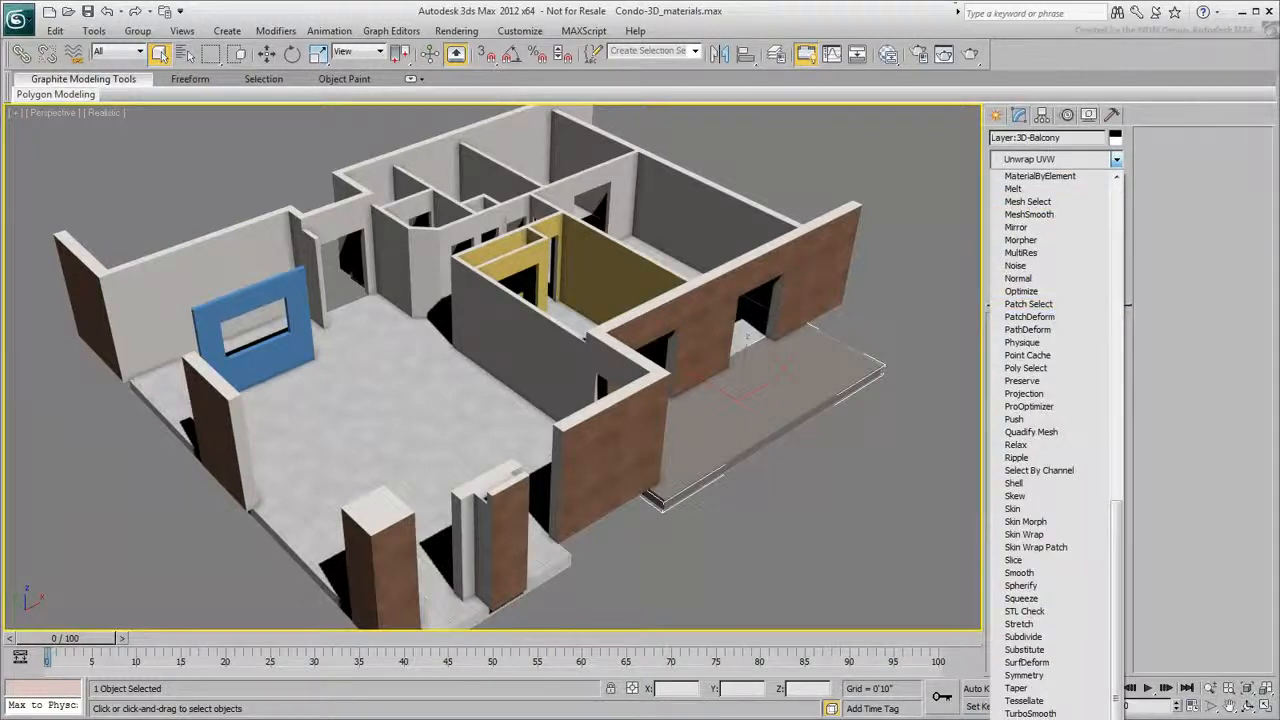
click(1040, 719)
click(1040, 414)
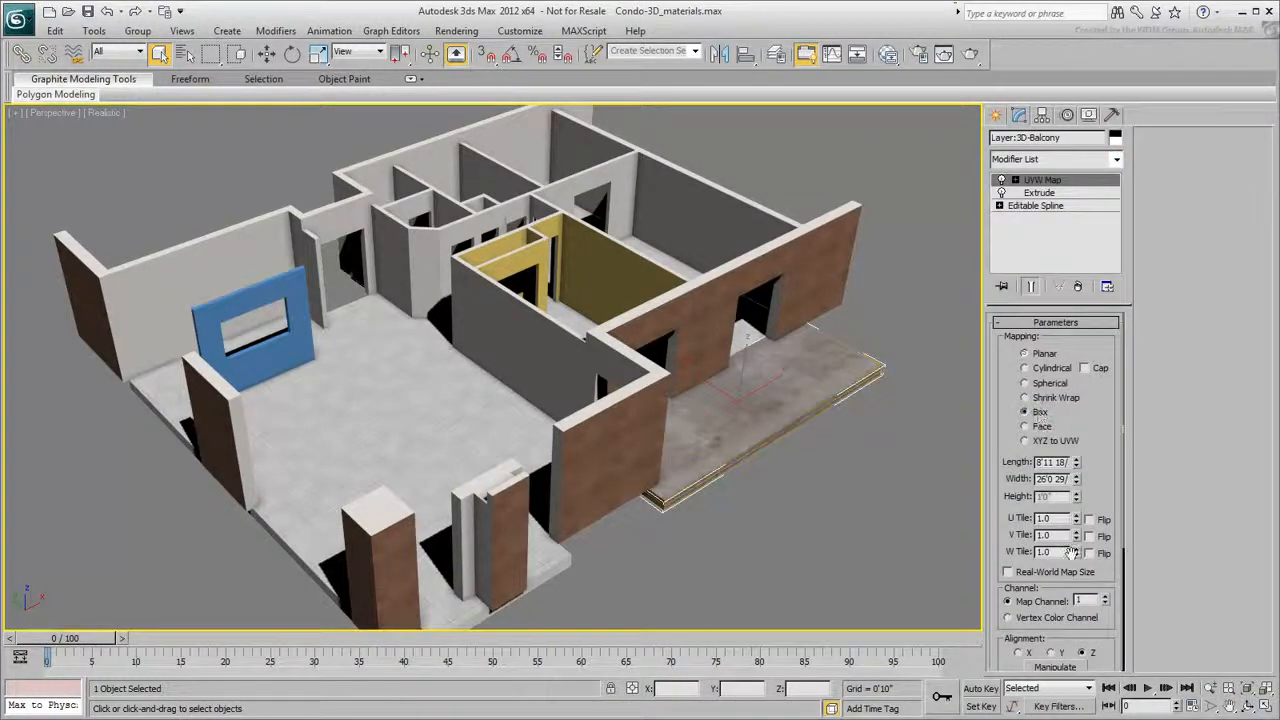
drag(1075, 496, 1075, 460)
click(805, 495)
alt+middle_drag(805, 495, 735, 487)
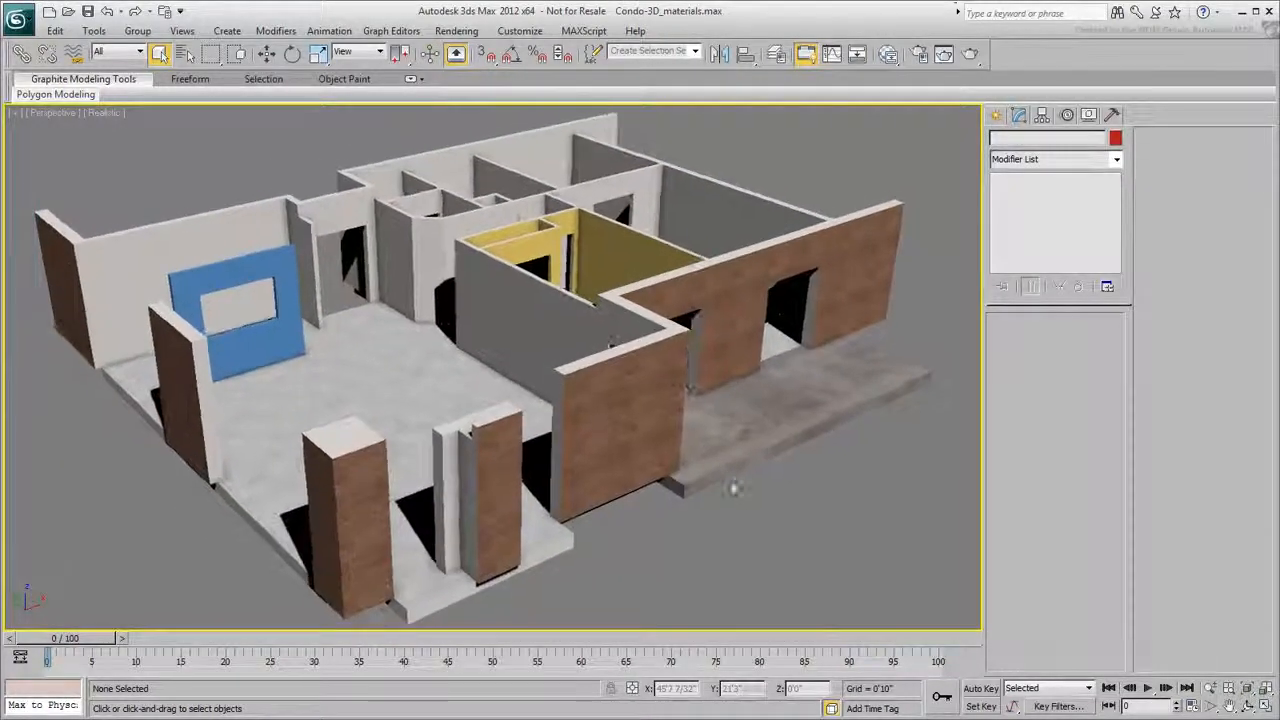